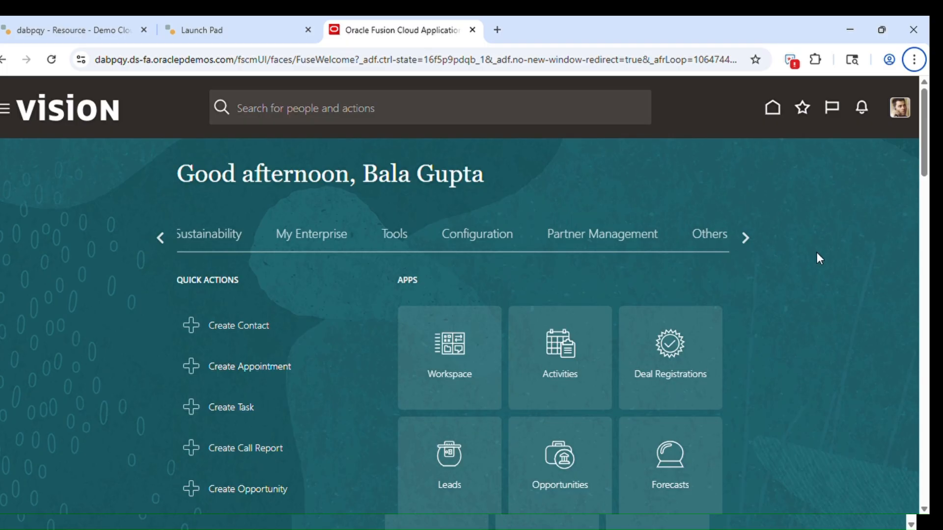
Open the Agent Teams list in AI Agent Studio and dismiss the Ask Oracle banner
{"action": "left_click", "coordinate": [746, 237]}
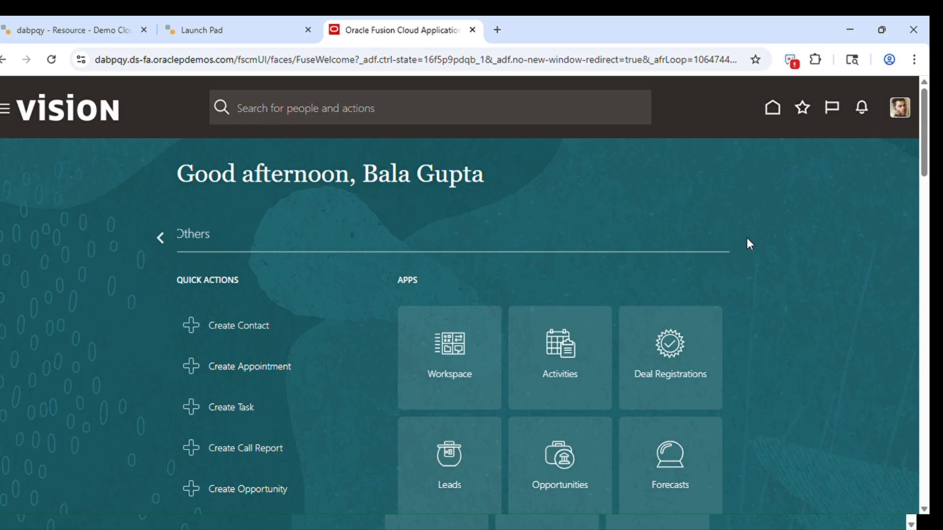
{"action": "left_click", "coordinate": [160, 238]}
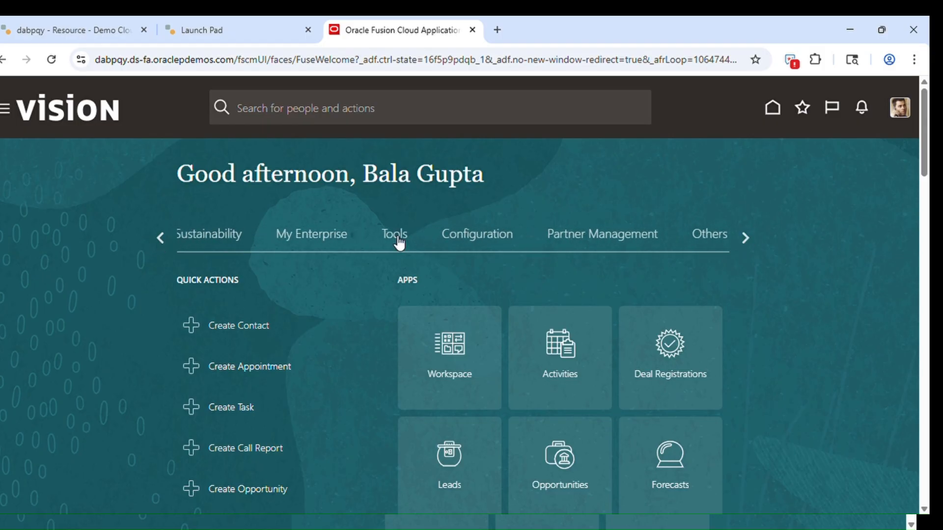
{"action": "left_click", "coordinate": [401, 237]}
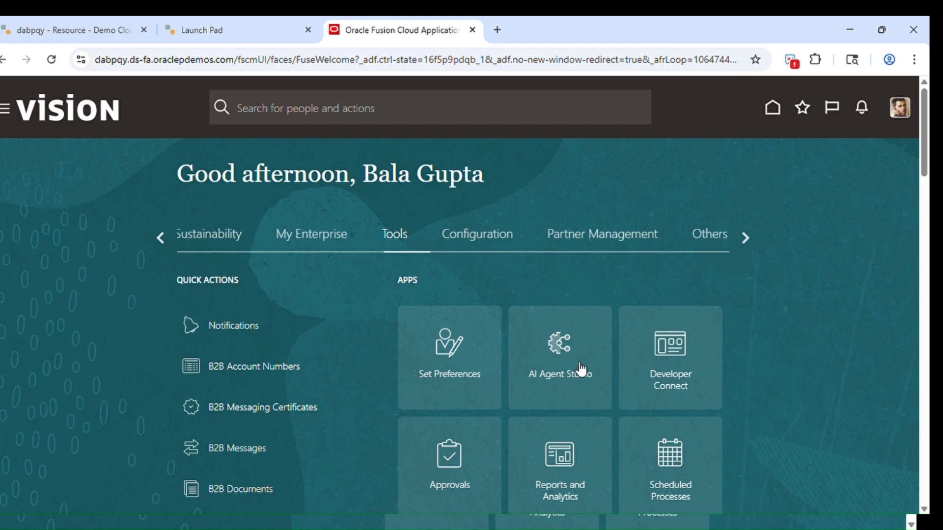
{"action": "left_click", "coordinate": [581, 369]}
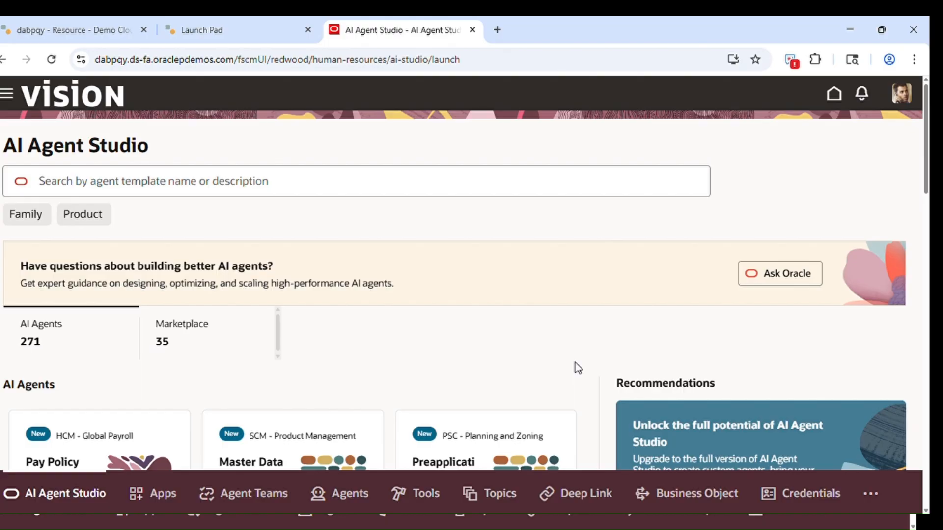
{"action": "left_click", "coordinate": [244, 499]}
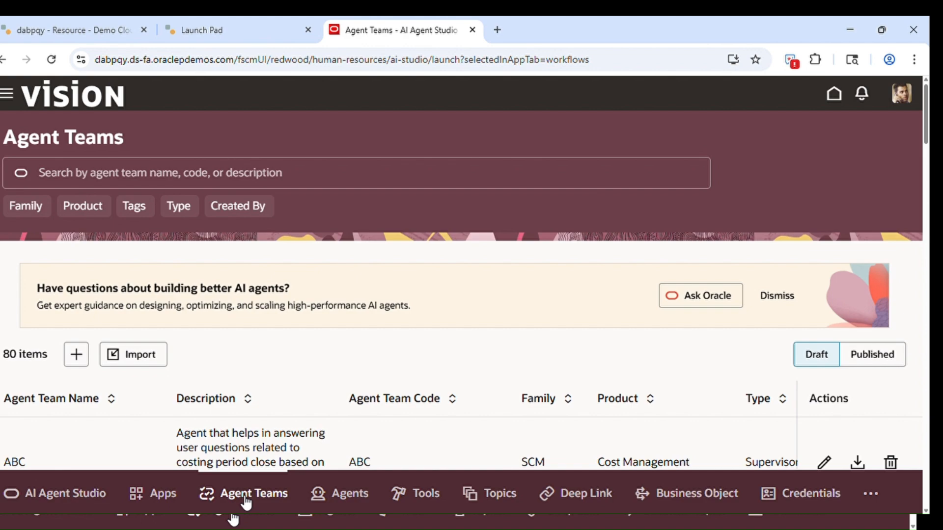
{"action": "left_click", "coordinate": [779, 298]}
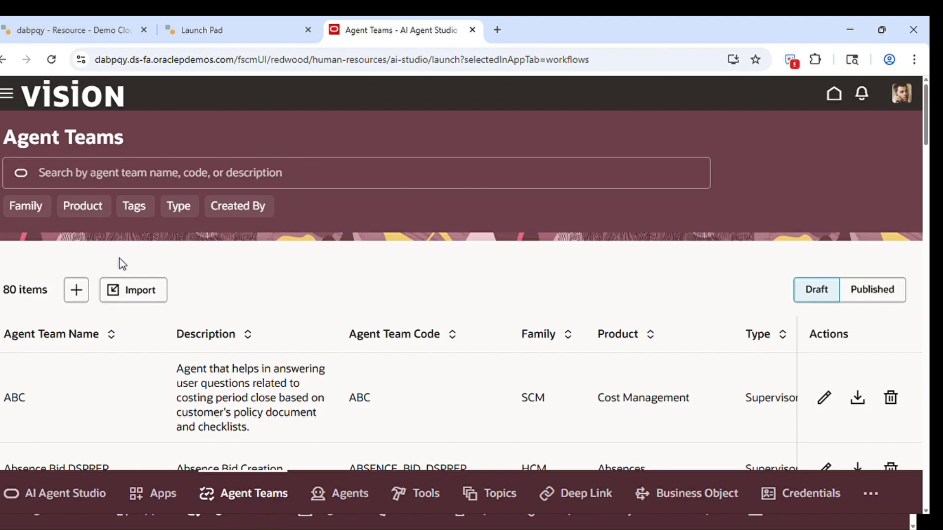
Start a new agent team and name it DEMO_TEST_NP
{"action": "left_click", "coordinate": [86, 297]}
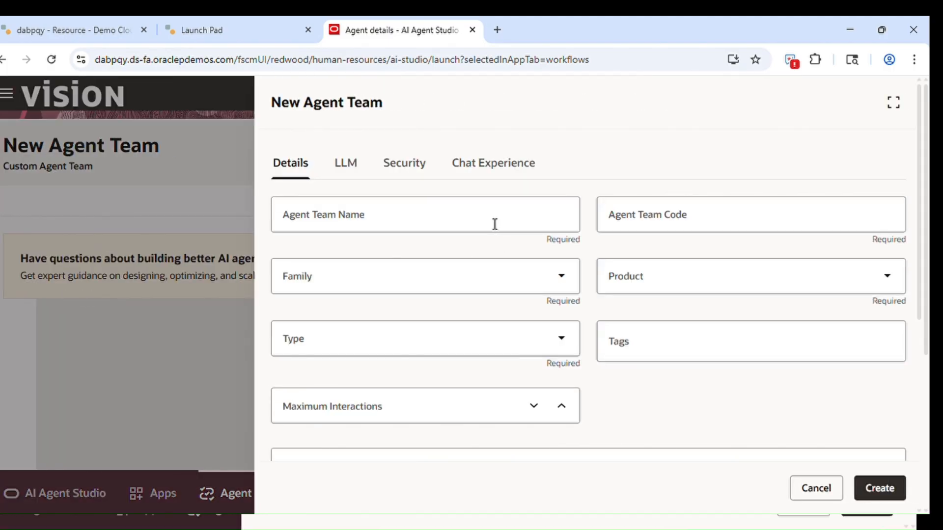
{"action": "left_click", "coordinate": [495, 224]}
{"action": "left_click", "coordinate": [582, 242]}
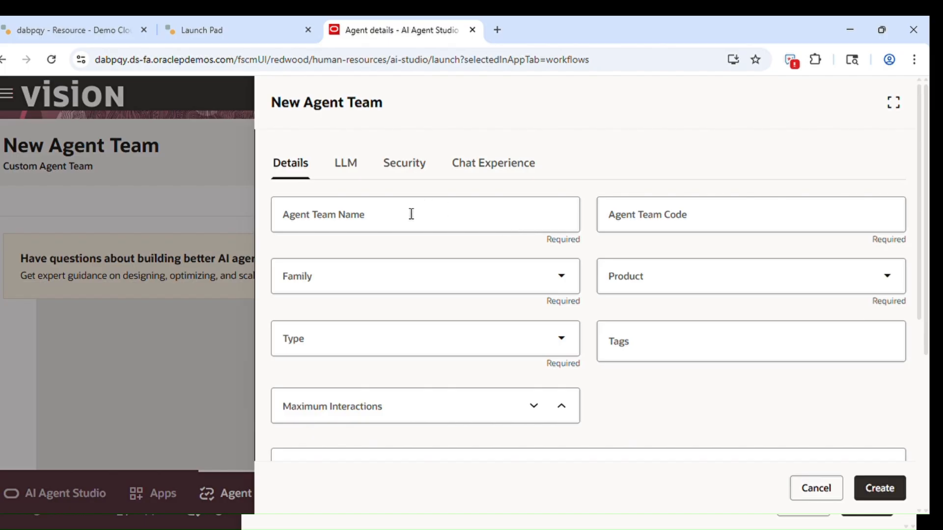
{"action": "left_click", "coordinate": [369, 224]}
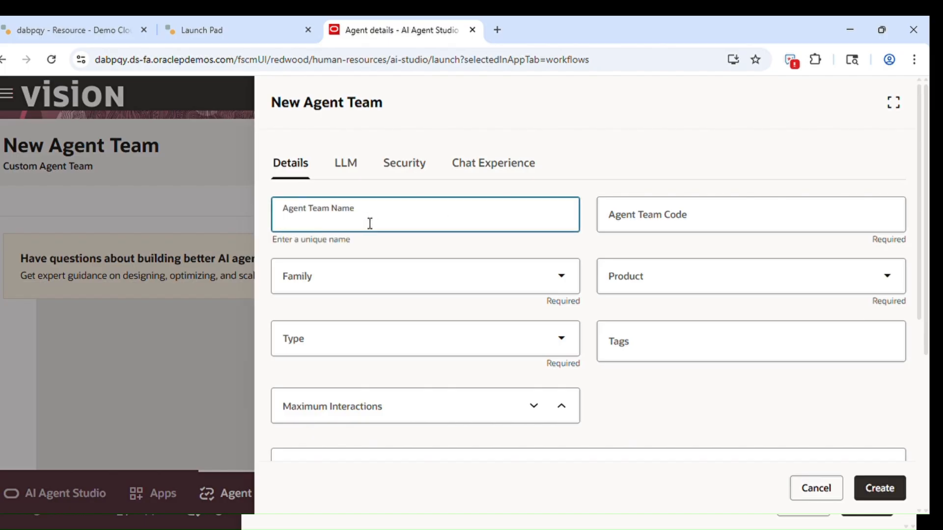
{"action": "type", "text": "DEMO_TEST_"}
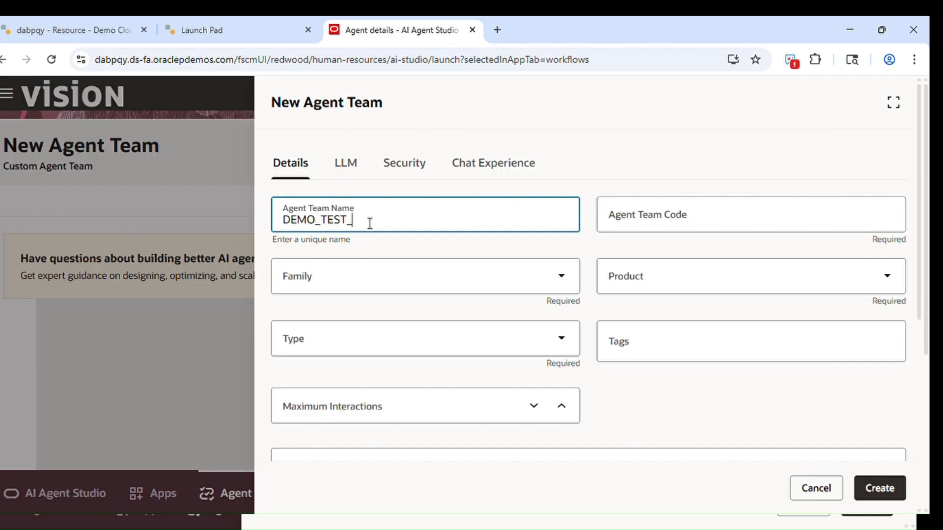
{"action": "key", "text": "BackSpace"}
{"action": "type", "text": "_AGE"}
{"action": "key", "text": "BackSpace"}
{"action": "key", "text": "BackSpace"}
{"action": "key", "text": "BackSpace"}
{"action": "key", "text": "BackSpace"}
{"action": "type", "text": "_NP"}
{"action": "left_click", "coordinate": [405, 238]}
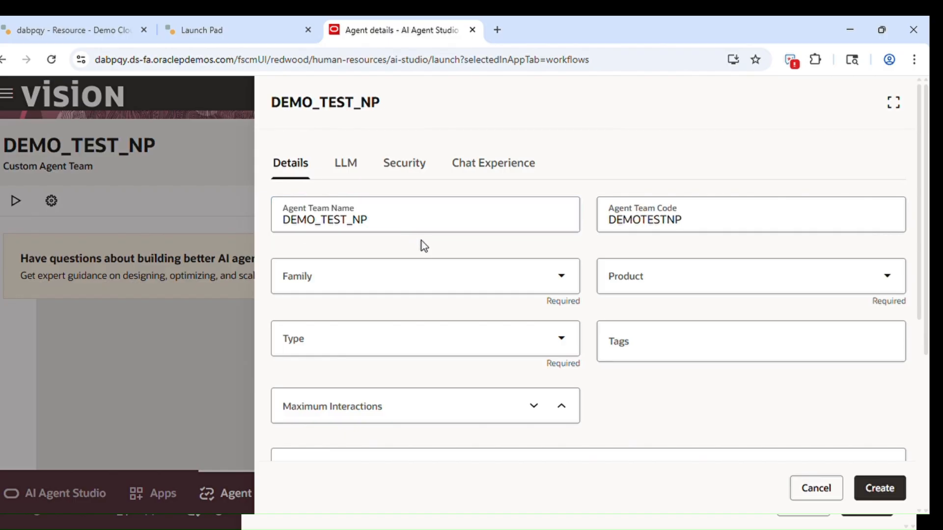
Set the agent team's family to SCM, its product to Product Management and its type to Workflow
{"action": "left_click", "coordinate": [422, 281]}
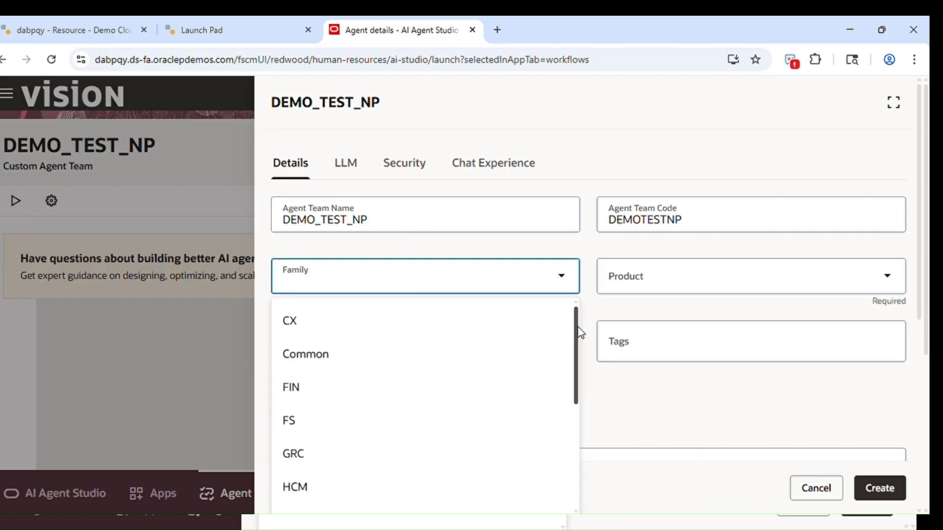
{"action": "left_click_drag", "start_coordinate": [577, 329], "coordinate": [573, 405]}
{"action": "left_click", "coordinate": [492, 492]}
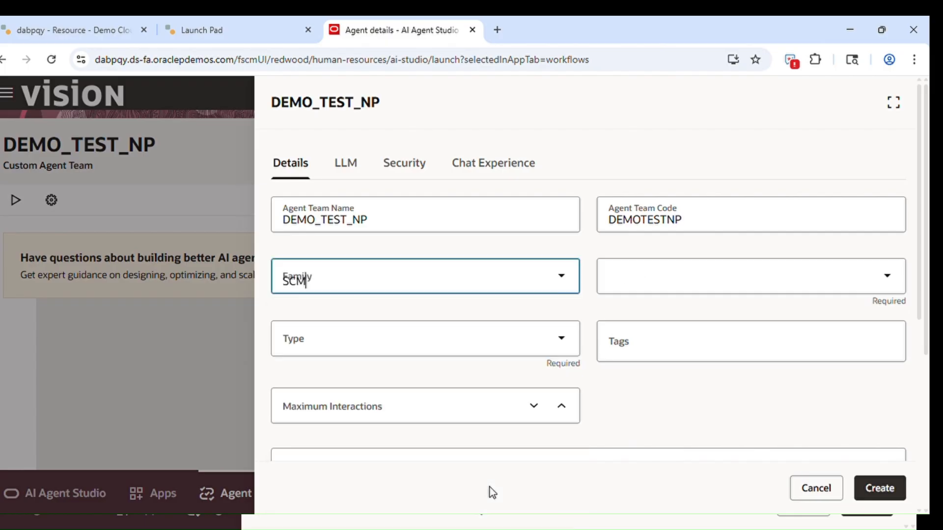
{"action": "left_click", "coordinate": [742, 387]}
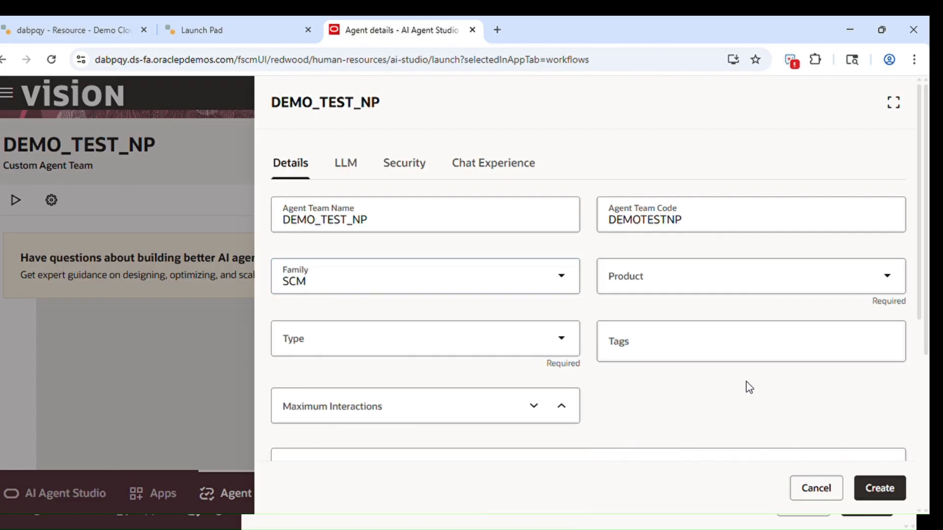
{"action": "left_click", "coordinate": [748, 288]}
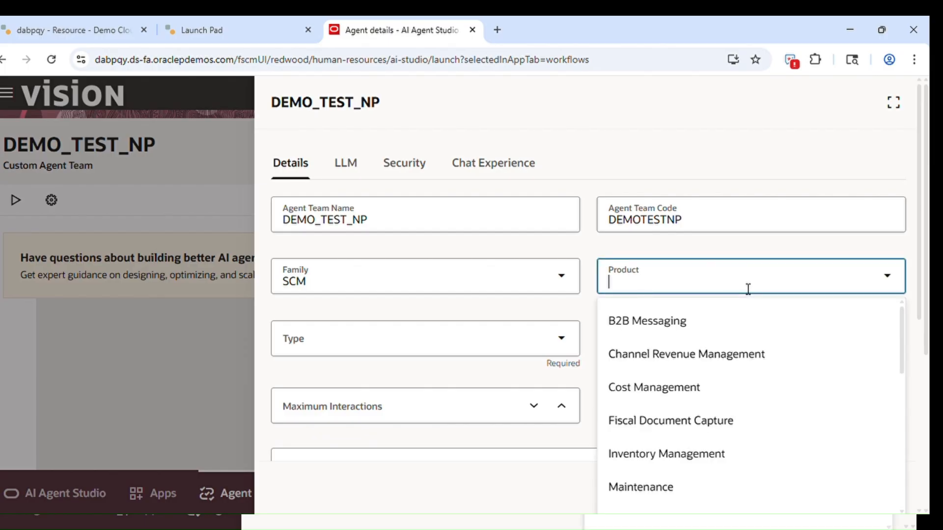
{"action": "type", "text": "Product"}
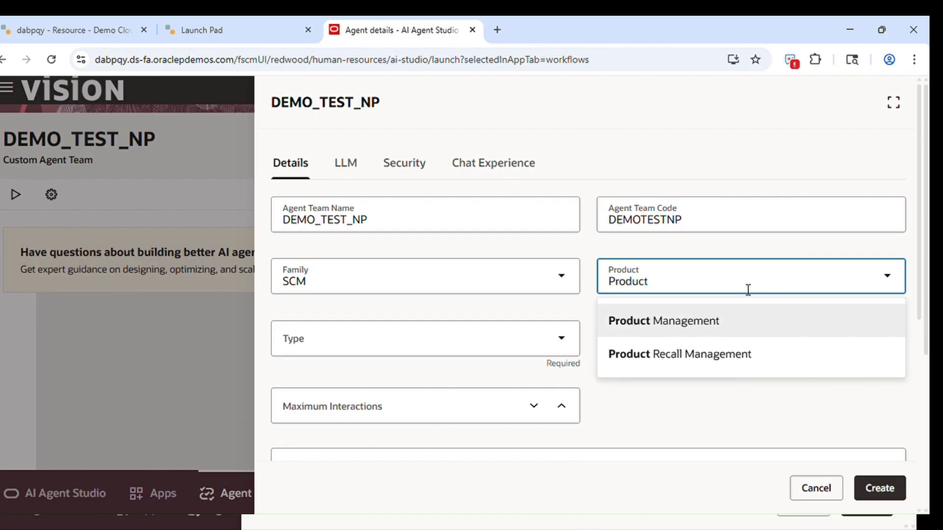
{"action": "left_click", "coordinate": [711, 327]}
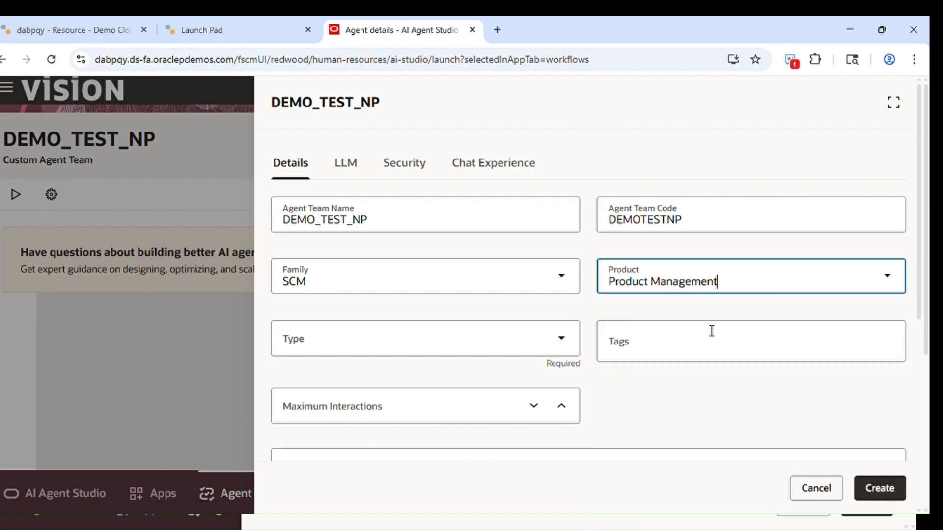
{"action": "left_click", "coordinate": [535, 354]}
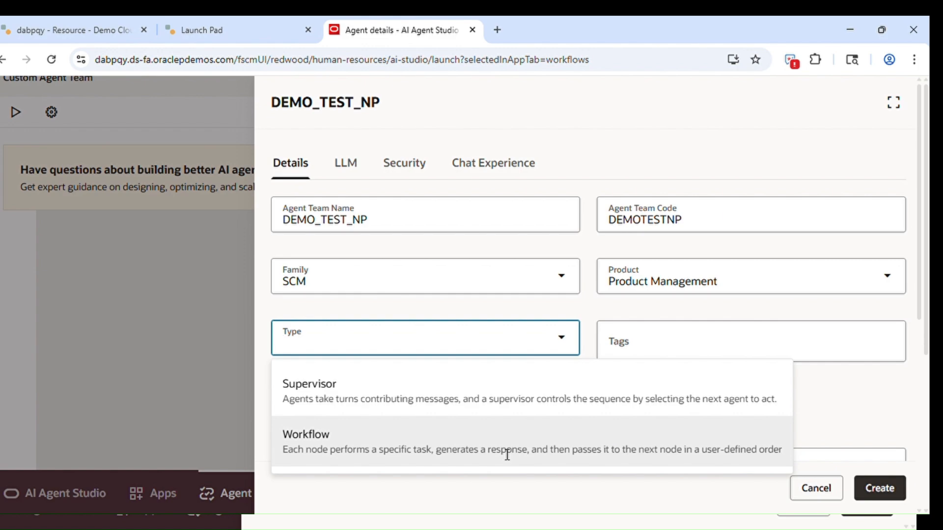
{"action": "left_click", "coordinate": [507, 452]}
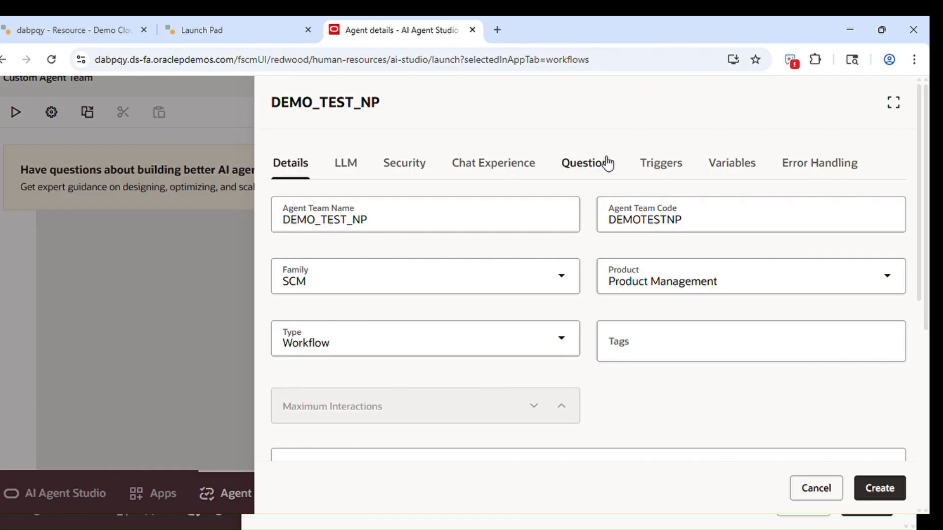
Enter "Test Workflow Agent" as the agent team's description
{"action": "left_click_drag", "start_coordinate": [917, 177], "coordinate": [926, 314]}
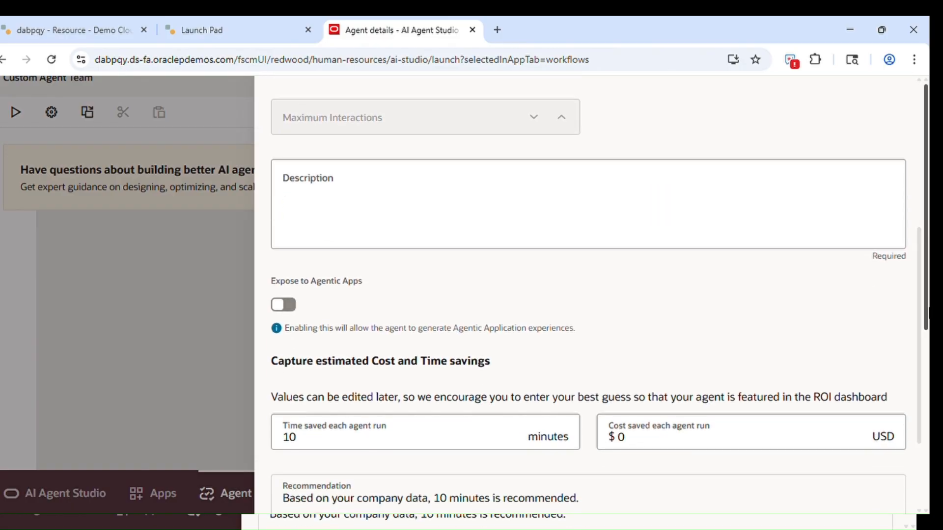
{"action": "left_click", "coordinate": [518, 233]}
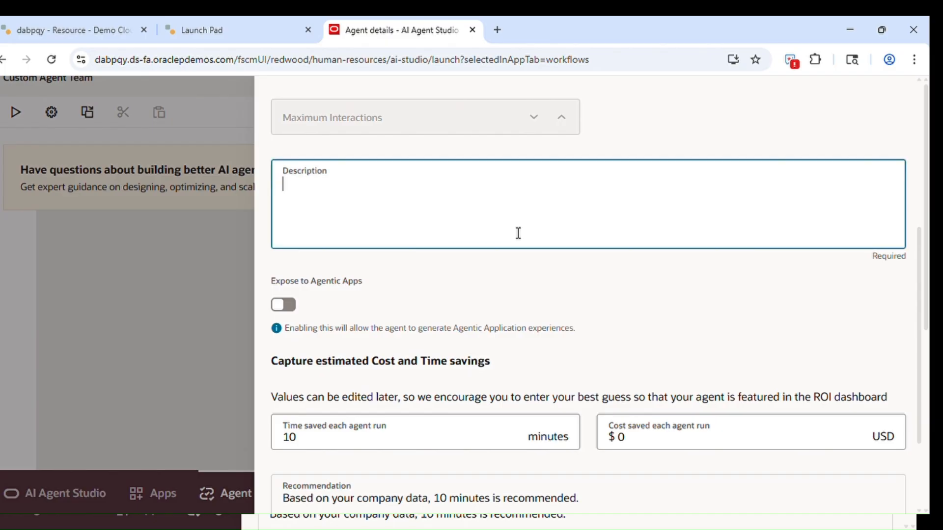
{"action": "type", "text": "Test Workfl"}
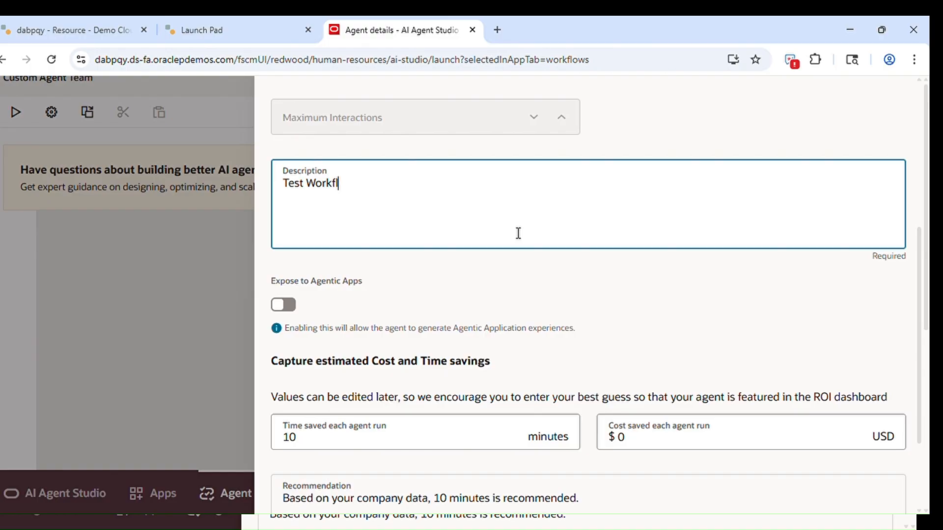
{"action": "type", "text": "ow Agent"}
{"action": "left_click", "coordinate": [553, 342]}
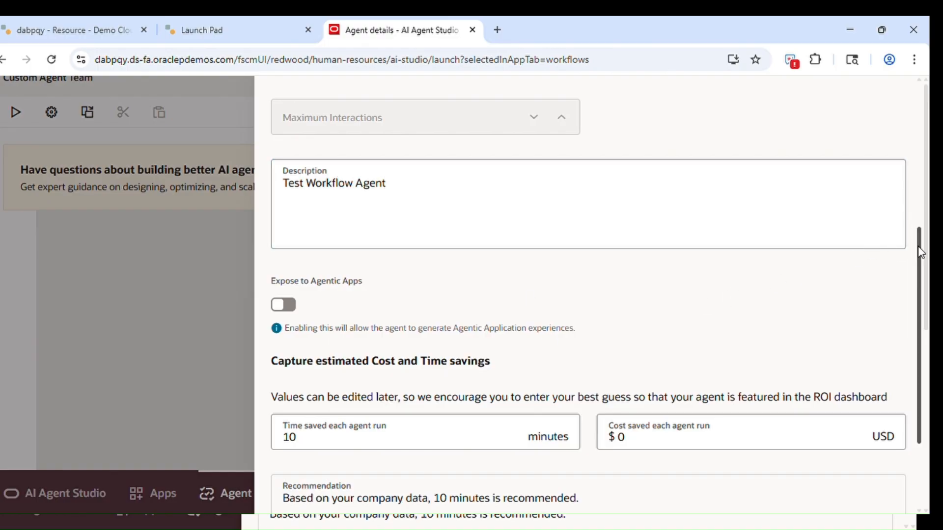
Review the team's cost and time savings, LLM, security, chat experience, starter questions and error handling settings
{"action": "left_click_drag", "start_coordinate": [918, 264], "coordinate": [927, 319]}
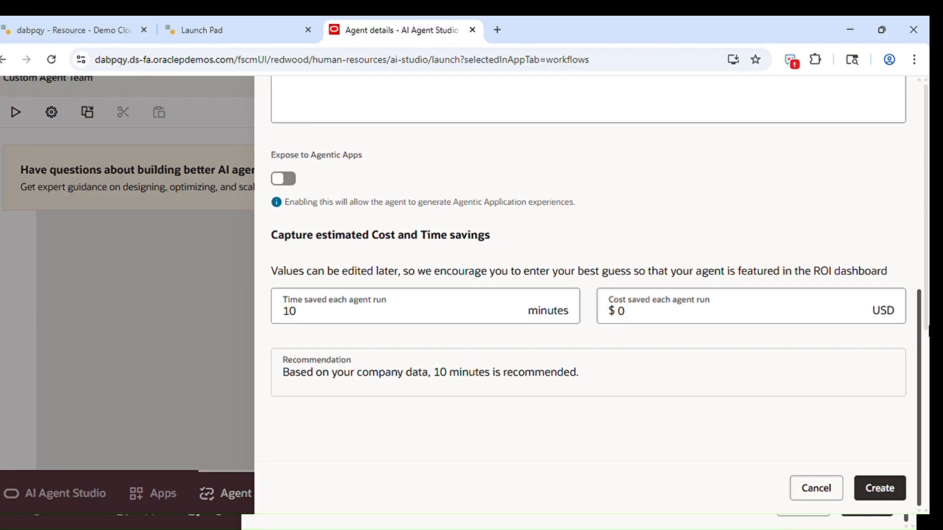
{"action": "left_click_drag", "start_coordinate": [927, 314], "coordinate": [928, 103]}
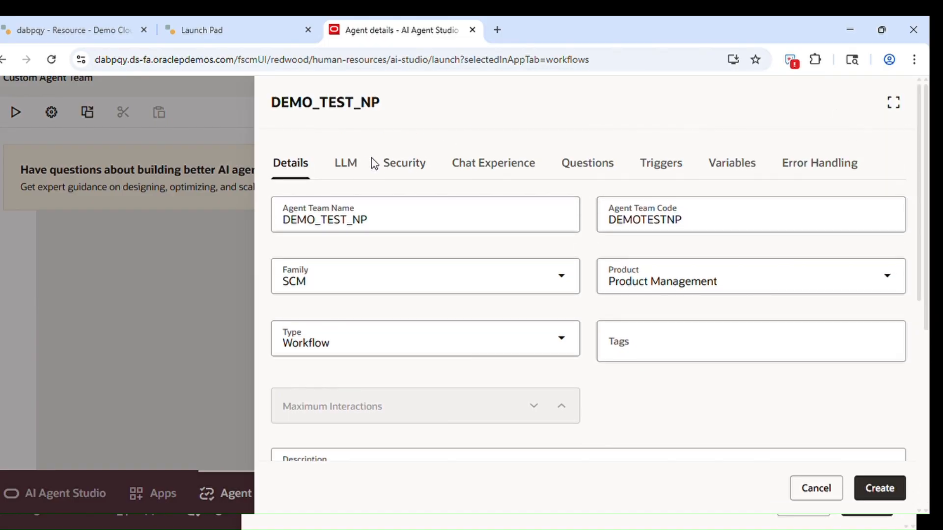
{"action": "left_click", "coordinate": [350, 163]}
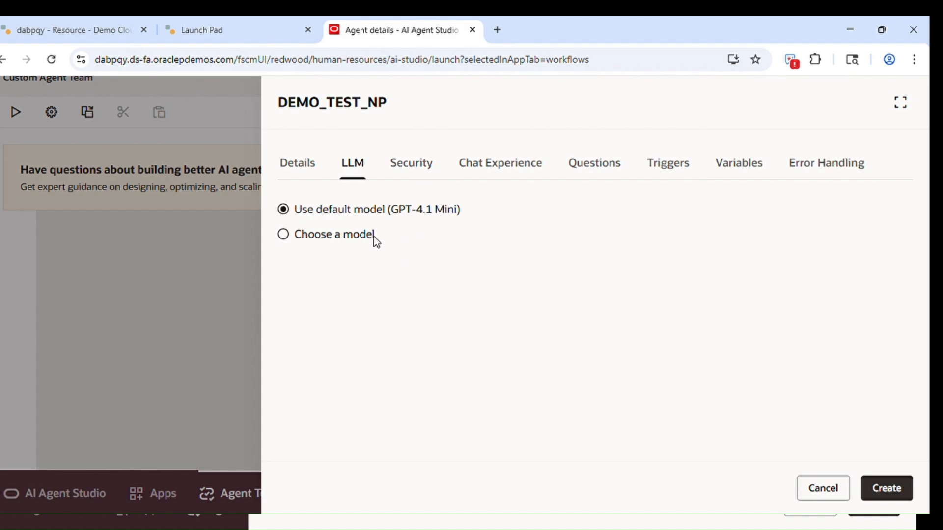
{"action": "left_click", "coordinate": [429, 169]}
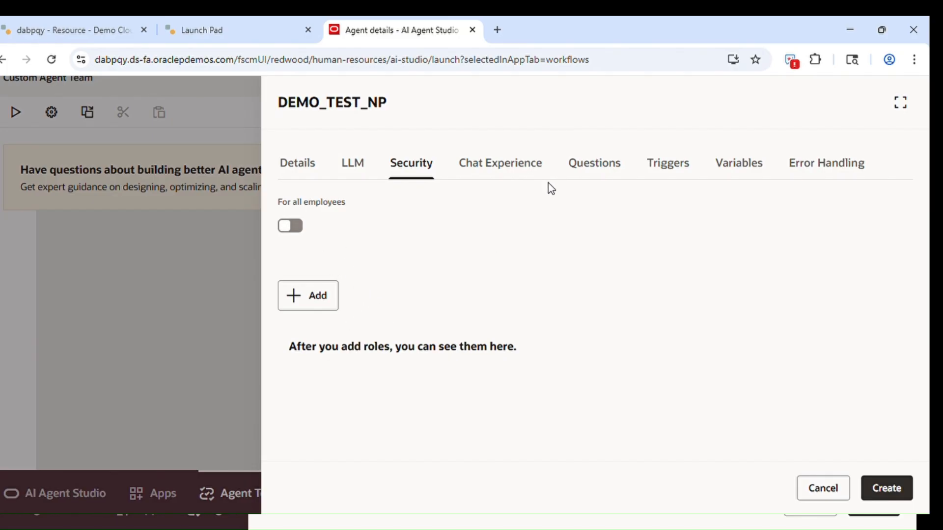
{"action": "left_click", "coordinate": [527, 168]}
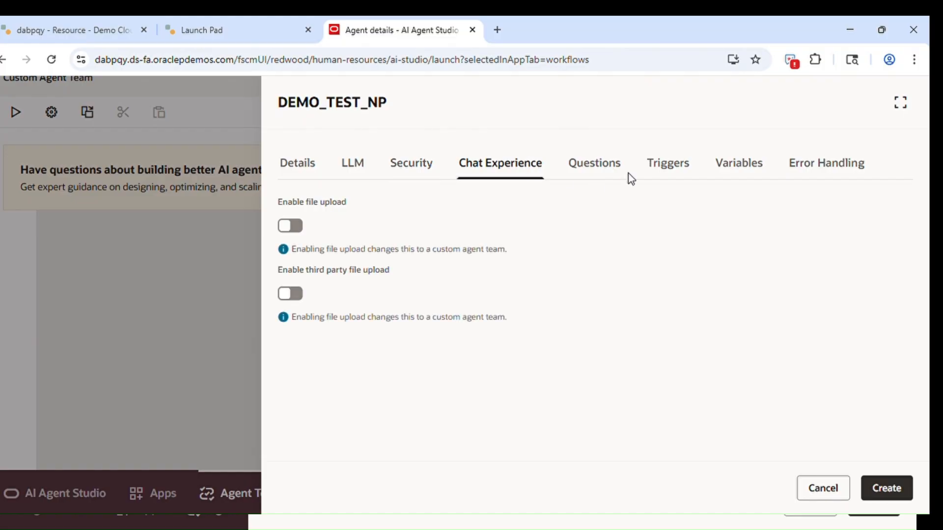
{"action": "left_click", "coordinate": [608, 176]}
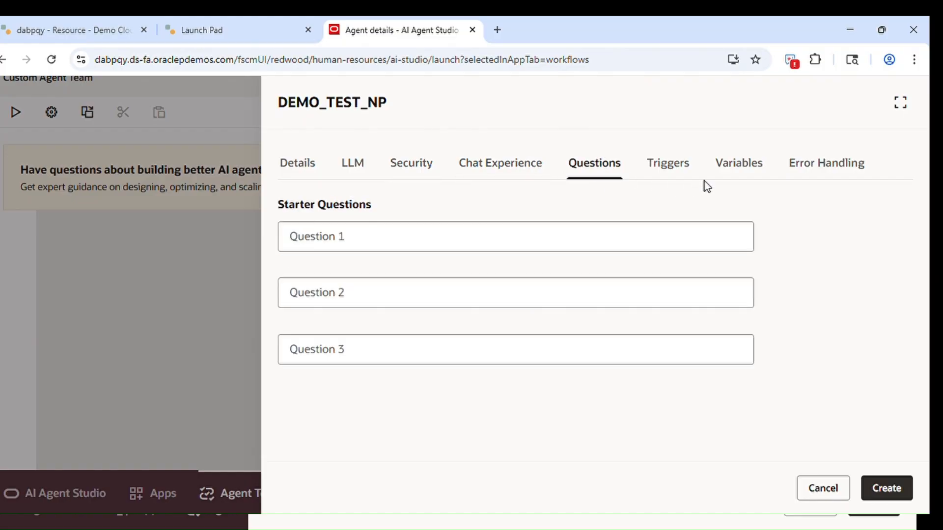
{"action": "left_click", "coordinate": [821, 179]}
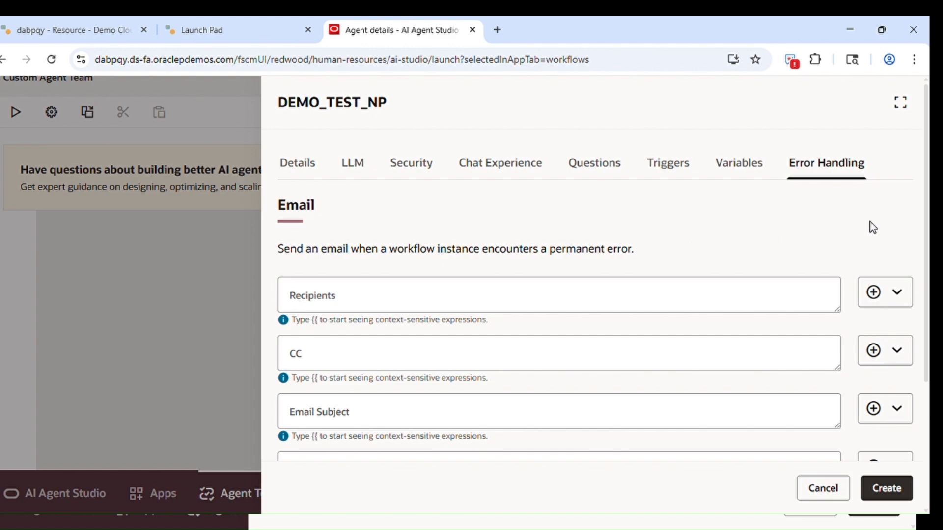
{"action": "scroll", "coordinate": [926, 216], "scroll_direction": "down", "scroll_amount": 4}
{"action": "scroll", "coordinate": [926, 216], "scroll_direction": "up", "scroll_amount": 4}
Create the agent team and dismiss the Ask Oracle banner above its workflow canvas
{"action": "left_click", "coordinate": [889, 493]}
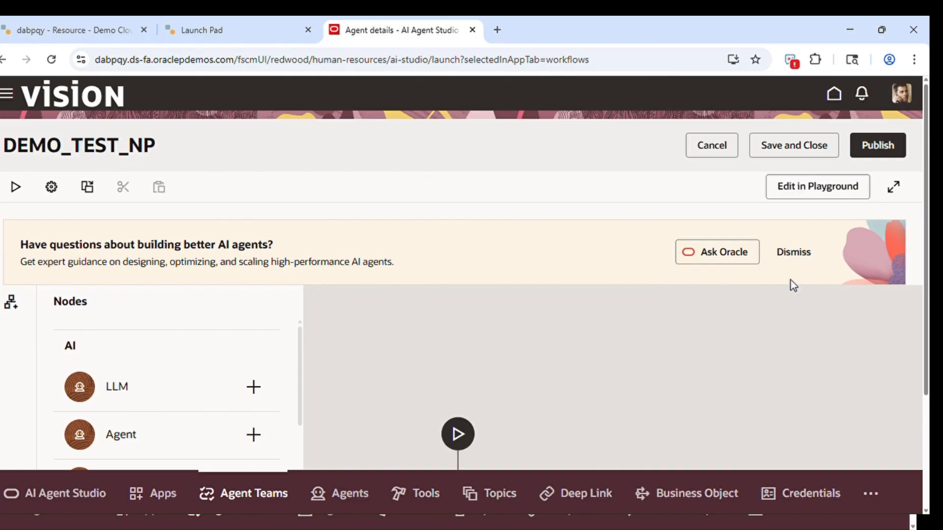
{"action": "left_click", "coordinate": [801, 252]}
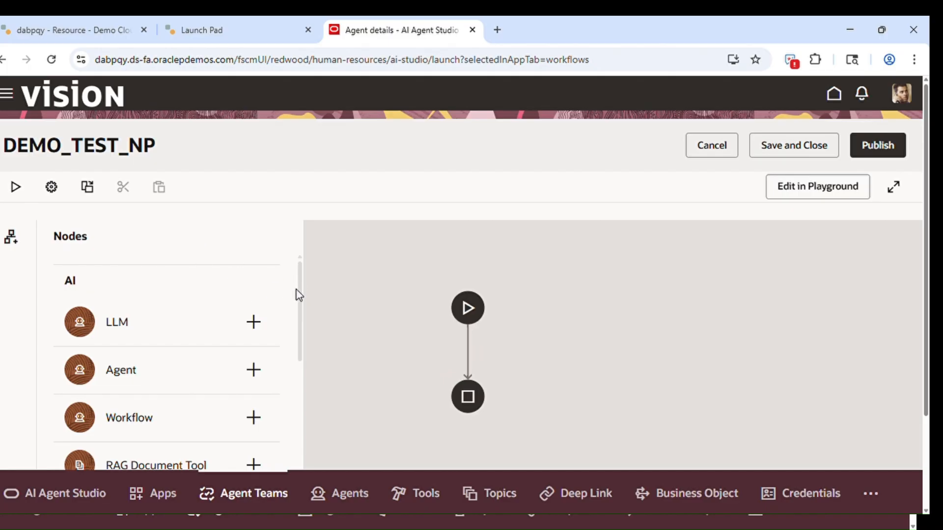
Look through the available workflow nodes, down to the Logic and Workflow Control groups
{"action": "left_click_drag", "start_coordinate": [301, 287], "coordinate": [305, 461]}
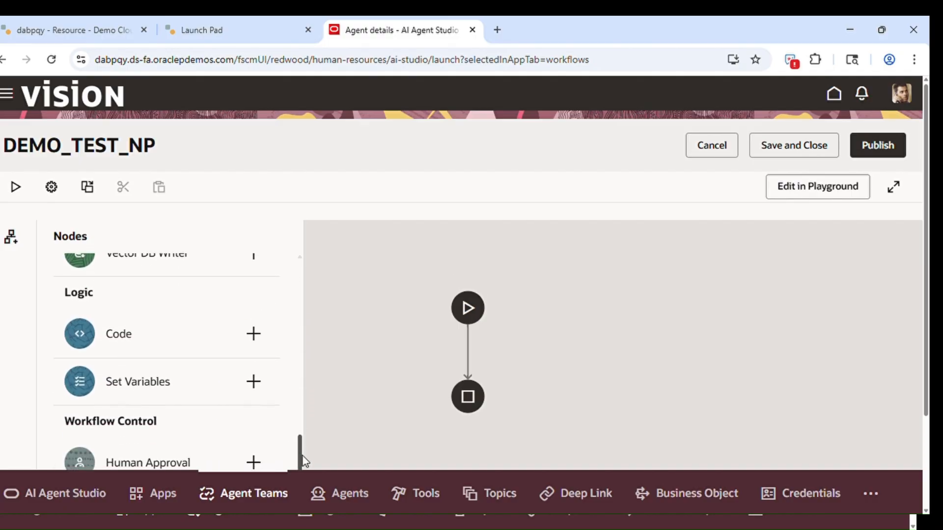
{"action": "left_click_drag", "start_coordinate": [925, 305], "coordinate": [928, 408]}
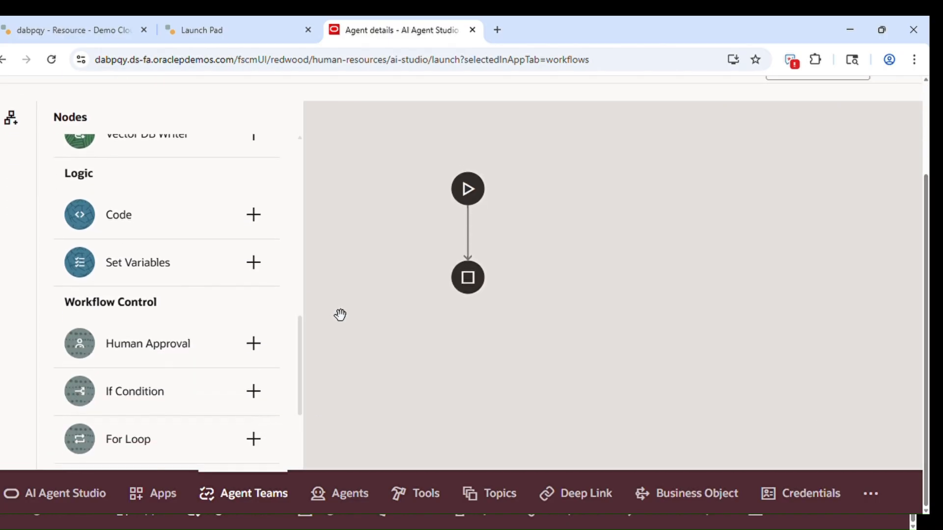
{"action": "left_click_drag", "start_coordinate": [301, 349], "coordinate": [313, 389]}
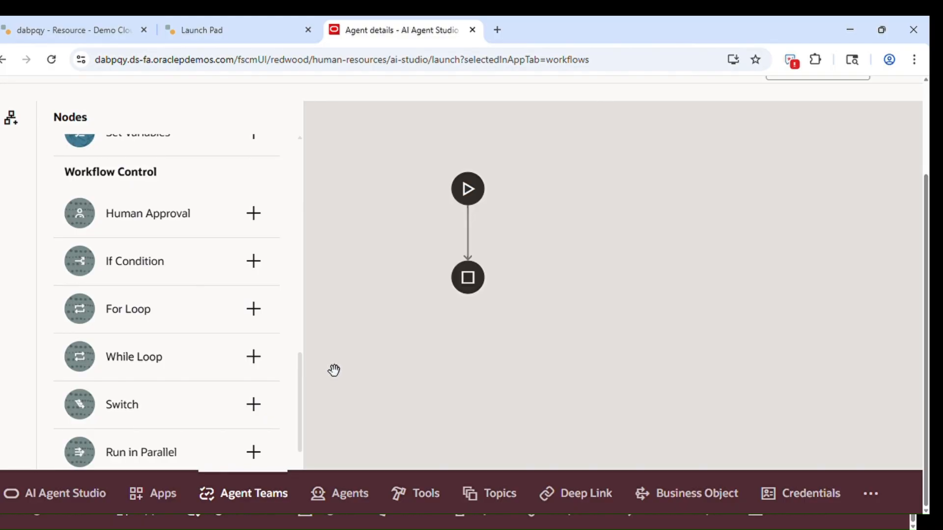
Browse the node categories insertable between the start and end nodes, examine the new For Loop node form, and discard it
{"action": "mouse_move", "coordinate": [471, 234]}
{"action": "left_click", "coordinate": [469, 232]}
{"action": "mouse_move", "coordinate": [552, 240]}
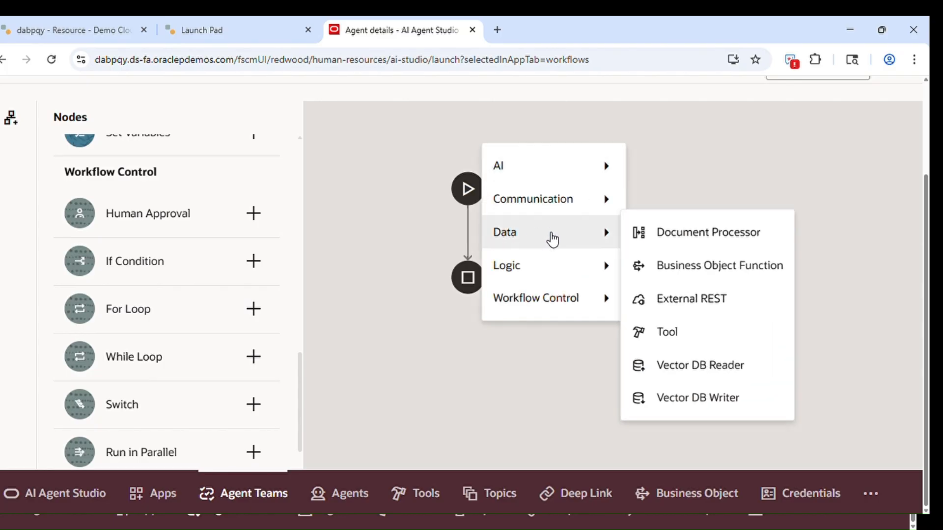
{"action": "mouse_move", "coordinate": [593, 313]}
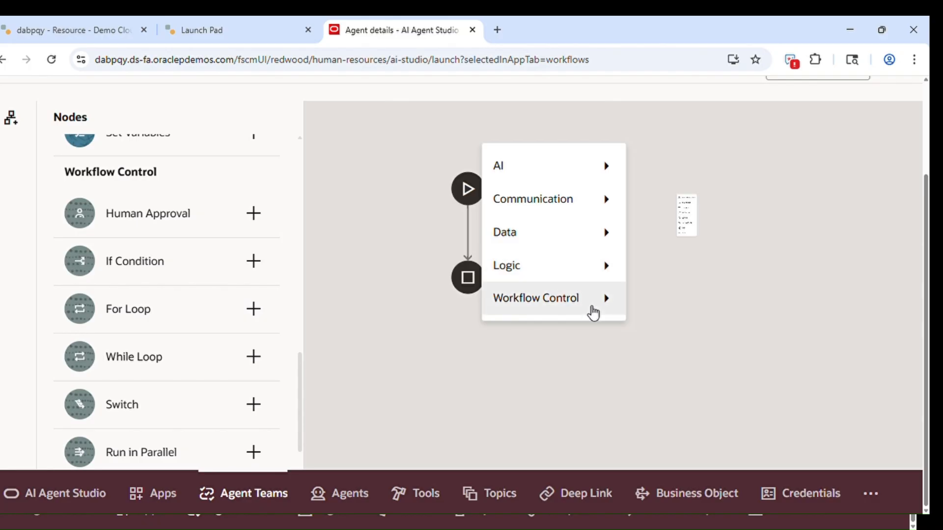
{"action": "left_click", "coordinate": [689, 175]}
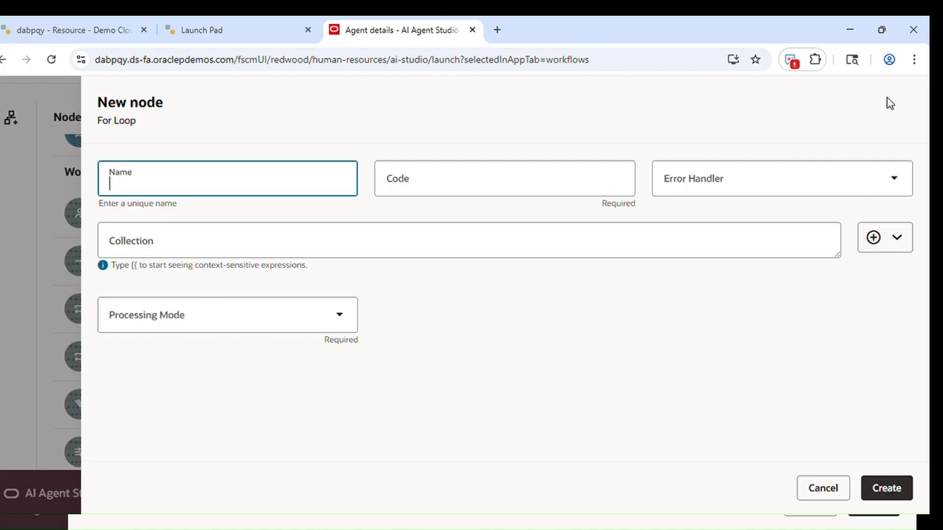
{"action": "left_click", "coordinate": [712, 148]}
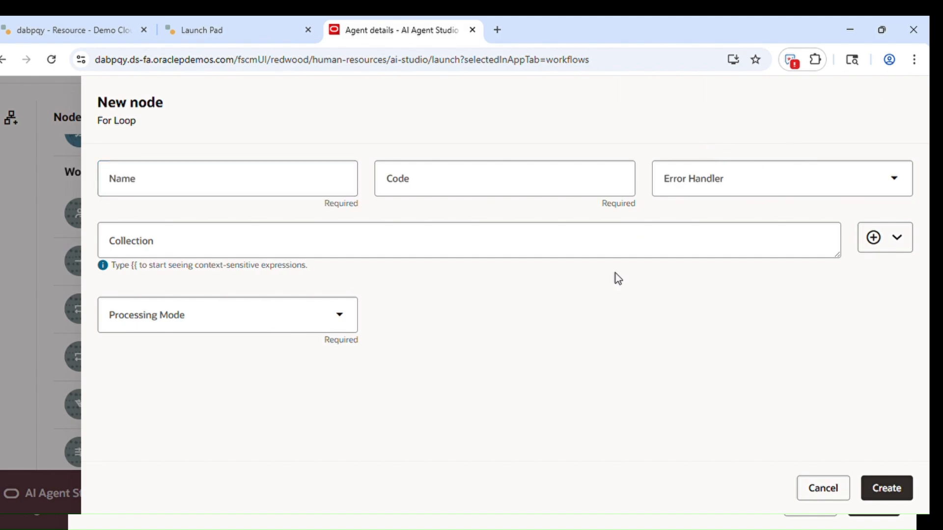
{"action": "left_click", "coordinate": [823, 489]}
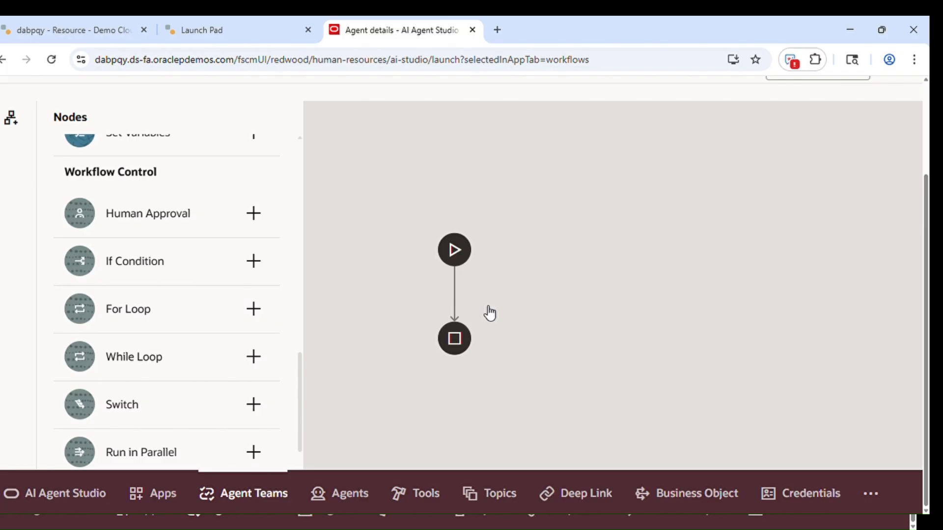
Insert a Business Object Function node between the start and end nodes and name it "Test BO"
{"action": "left_click", "coordinate": [455, 295]}
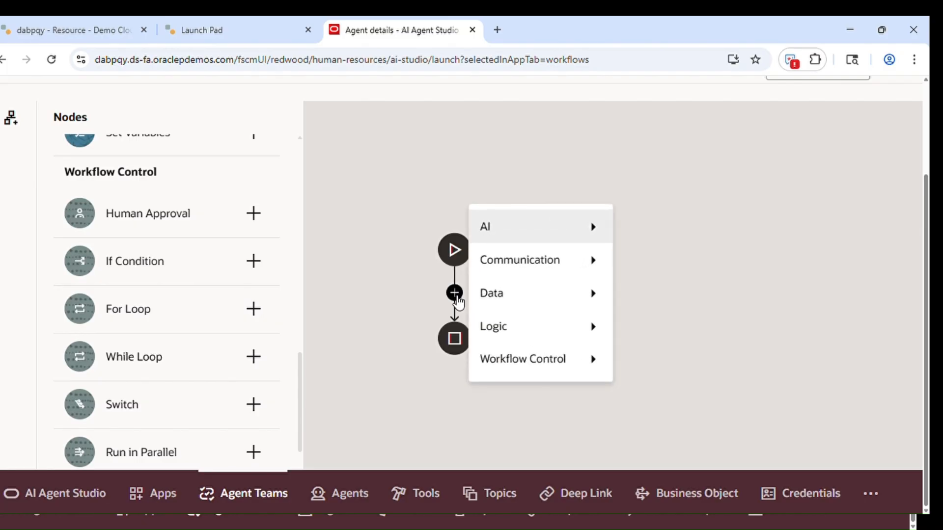
{"action": "mouse_move", "coordinate": [575, 270]}
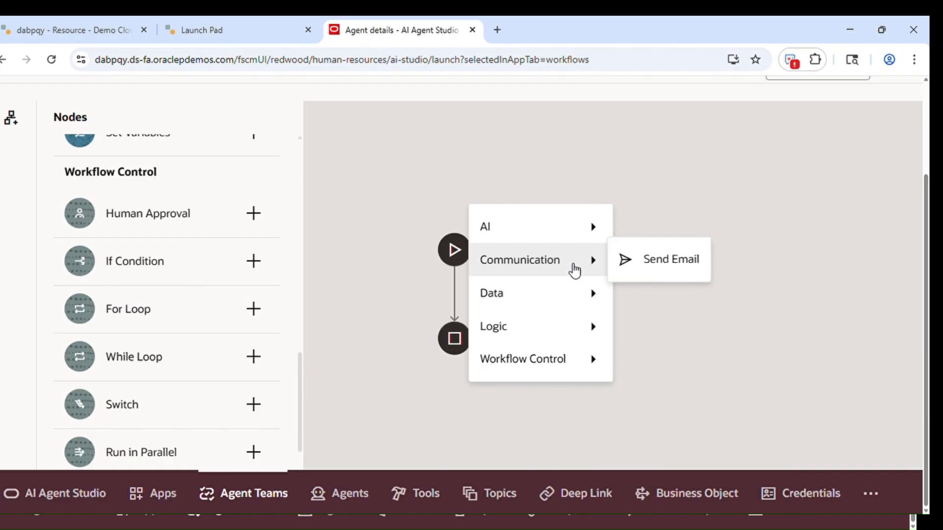
{"action": "mouse_move", "coordinate": [573, 295]}
{"action": "left_click", "coordinate": [682, 328]}
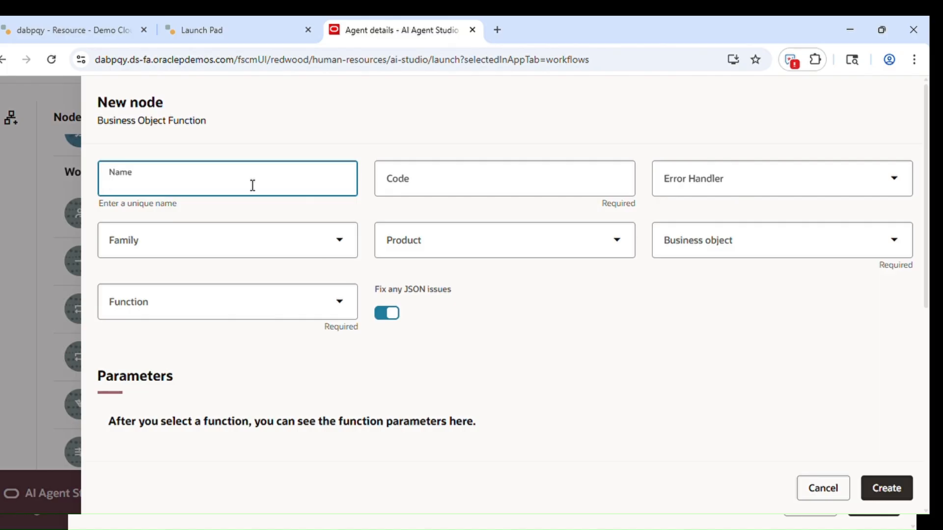
{"action": "type", "text": "Test BO 1"}
{"action": "key", "text": "BackSpace"}
{"action": "left_click", "coordinate": [299, 218]}
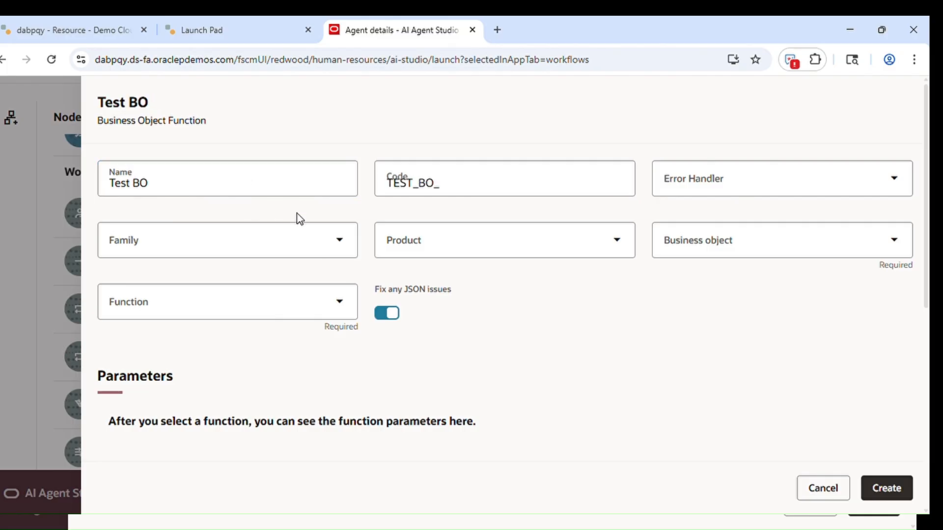
{"action": "left_click", "coordinate": [691, 195]}
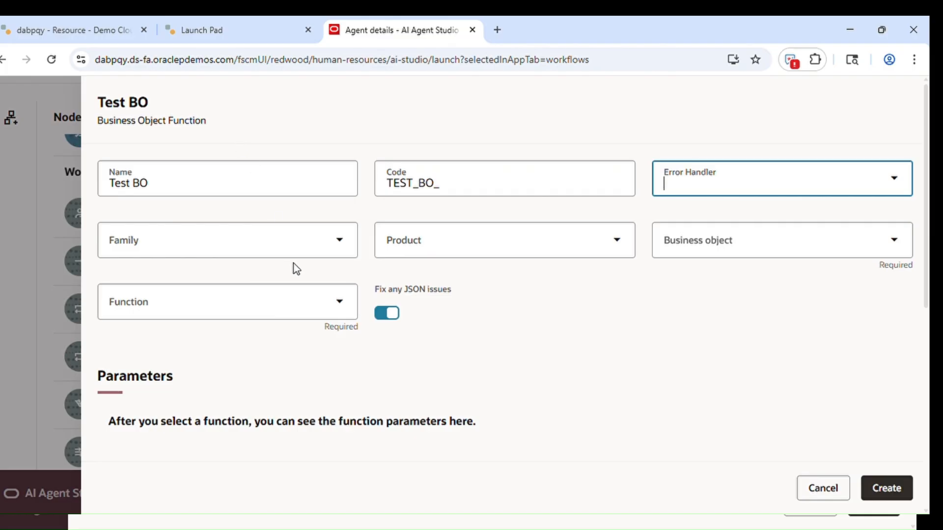
Set the Test BO node's family to SCM and its product to Product Management
{"action": "left_click", "coordinate": [353, 239]}
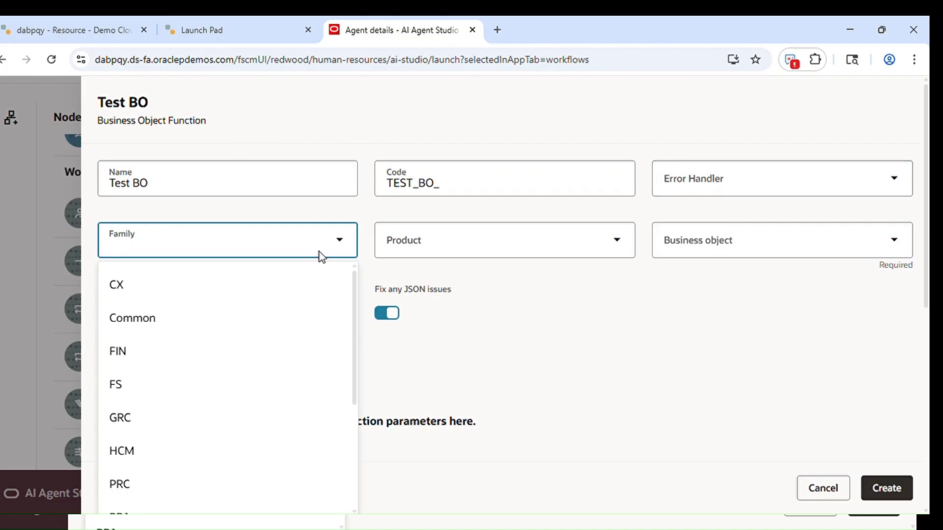
{"action": "type", "text": "scm"}
{"action": "left_click", "coordinate": [285, 288]}
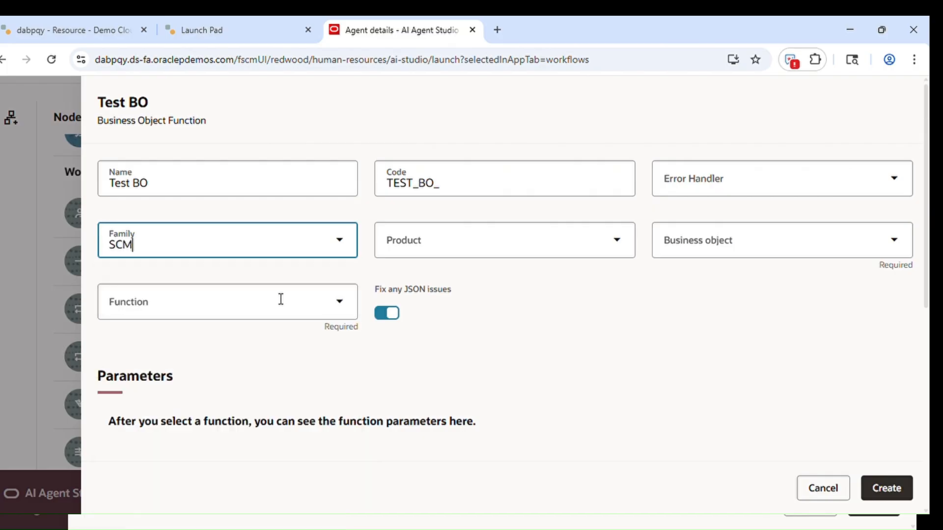
{"action": "left_click", "coordinate": [450, 248]}
{"action": "type", "text": "pro"}
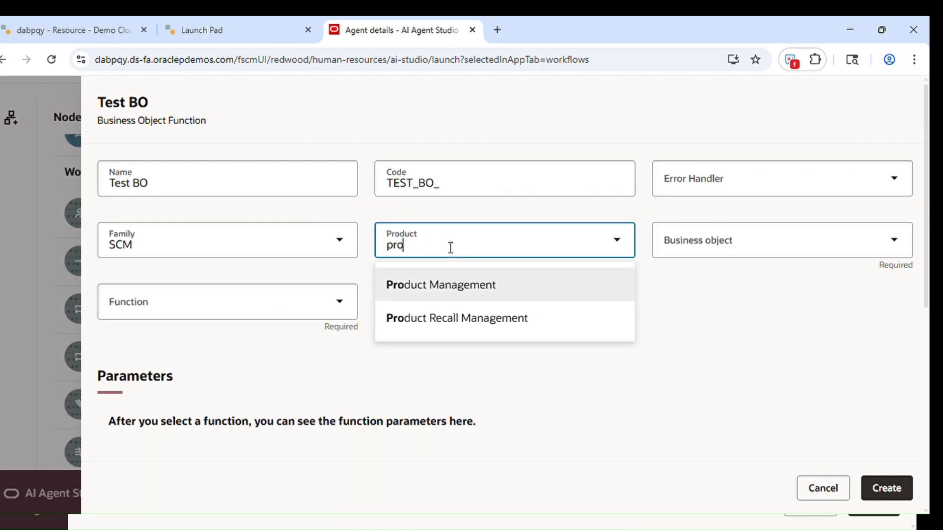
{"action": "left_click", "coordinate": [473, 286]}
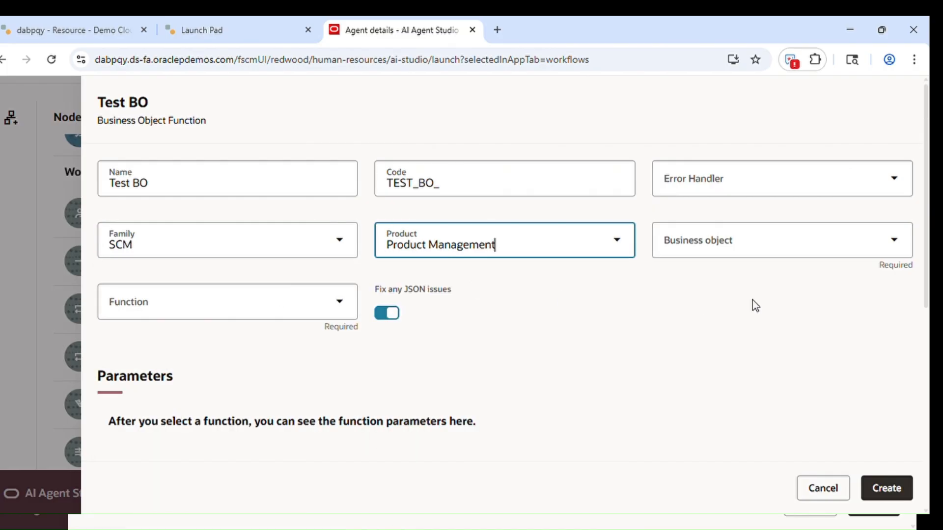
Look through the business objects available for Product Management, and discard the Test BO node
{"action": "left_click", "coordinate": [727, 261]}
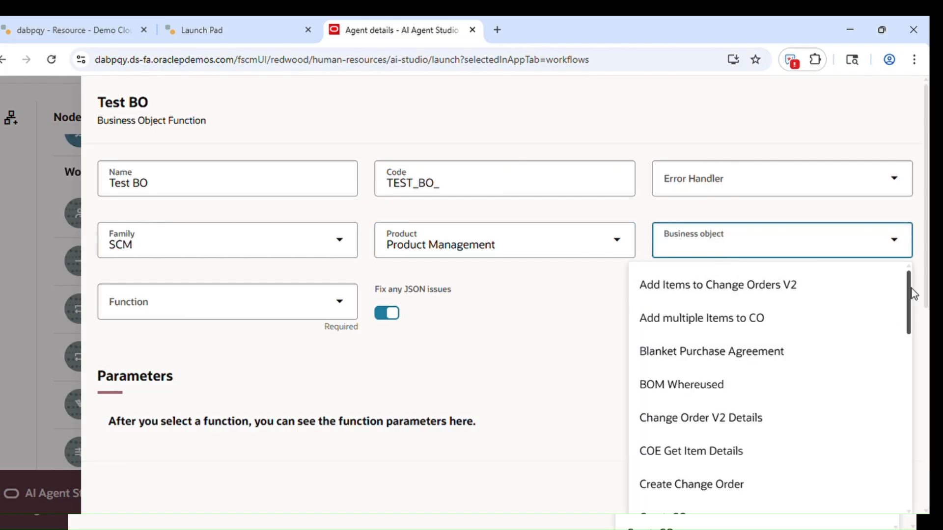
{"action": "left_click_drag", "start_coordinate": [911, 291], "coordinate": [911, 400]}
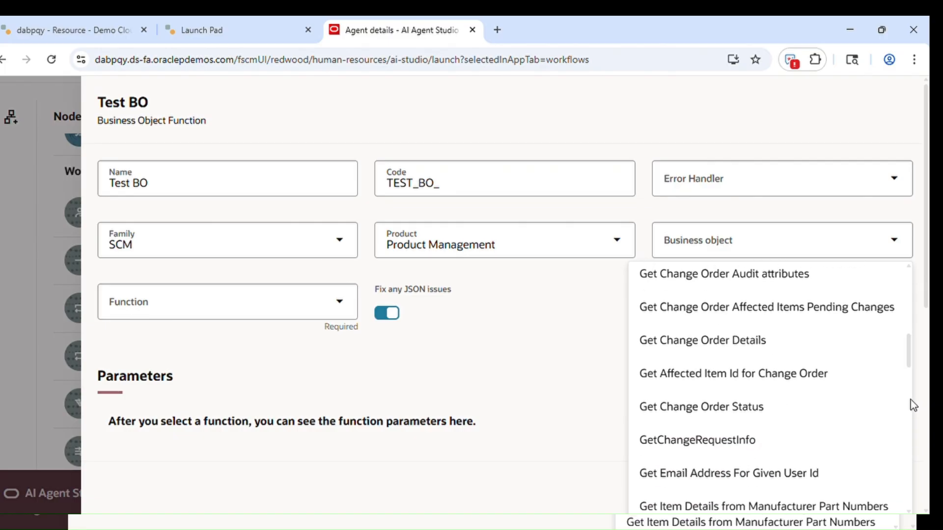
{"action": "left_click_drag", "start_coordinate": [909, 358], "coordinate": [918, 475]}
{"action": "left_click", "coordinate": [918, 475]}
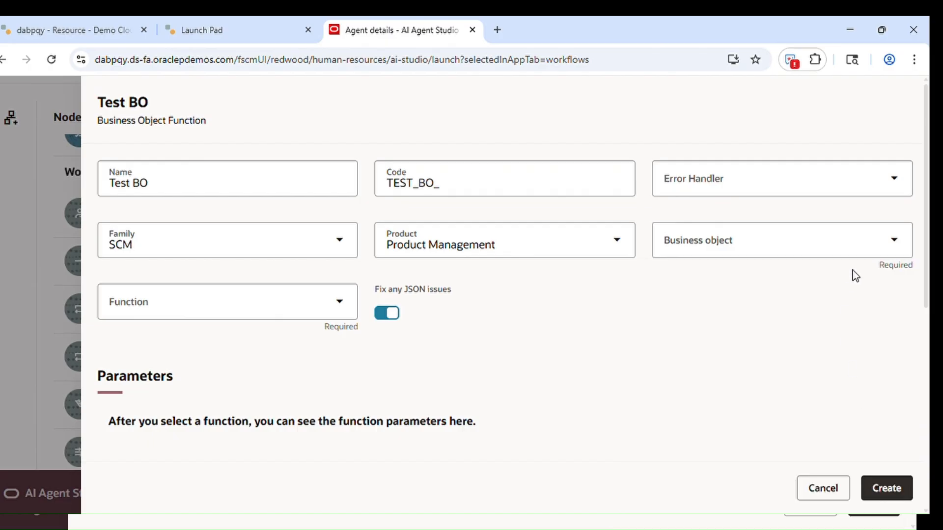
{"action": "left_click", "coordinate": [895, 241]}
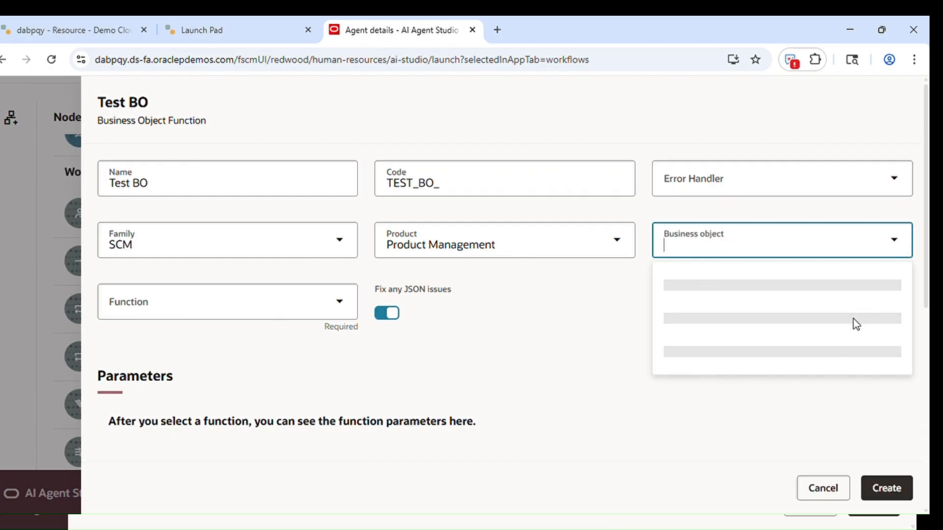
{"action": "left_click", "coordinate": [624, 372]}
{"action": "left_click", "coordinate": [811, 491]}
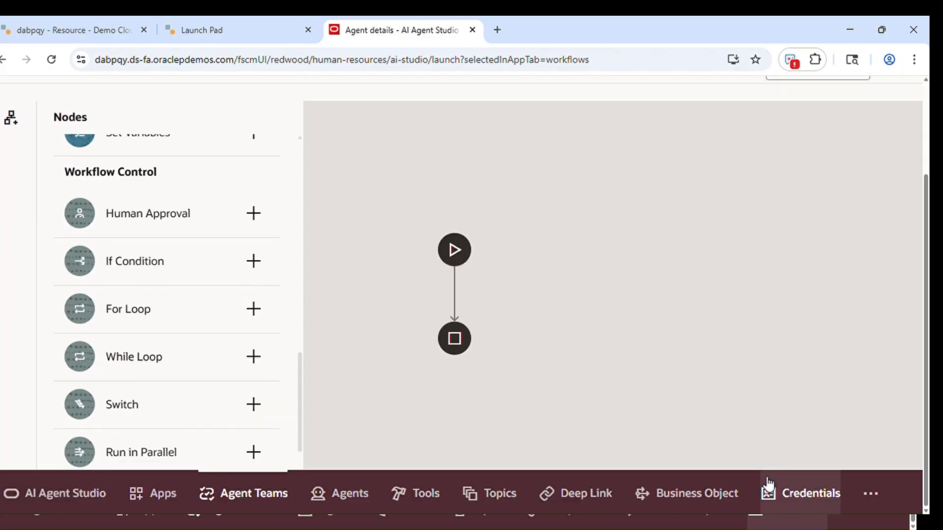
Start a new business object from the Business Object page, dismissing the Ask Oracle banners
{"action": "left_click", "coordinate": [695, 508]}
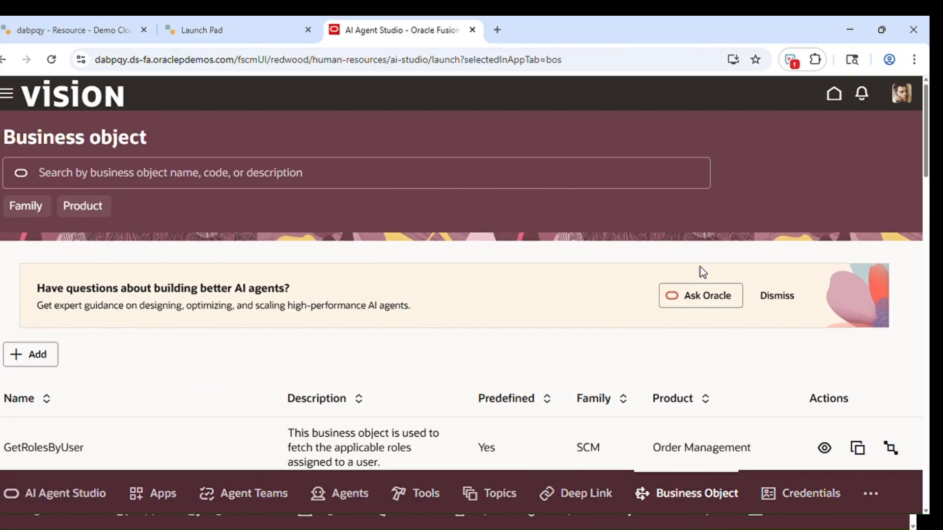
{"action": "left_click", "coordinate": [775, 298]}
{"action": "left_click", "coordinate": [33, 293]}
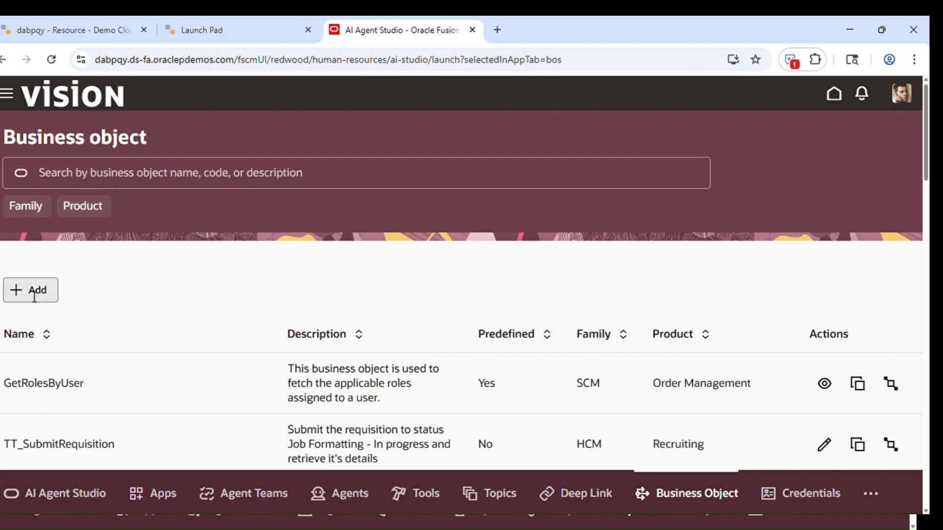
{"action": "left_click", "coordinate": [778, 244]}
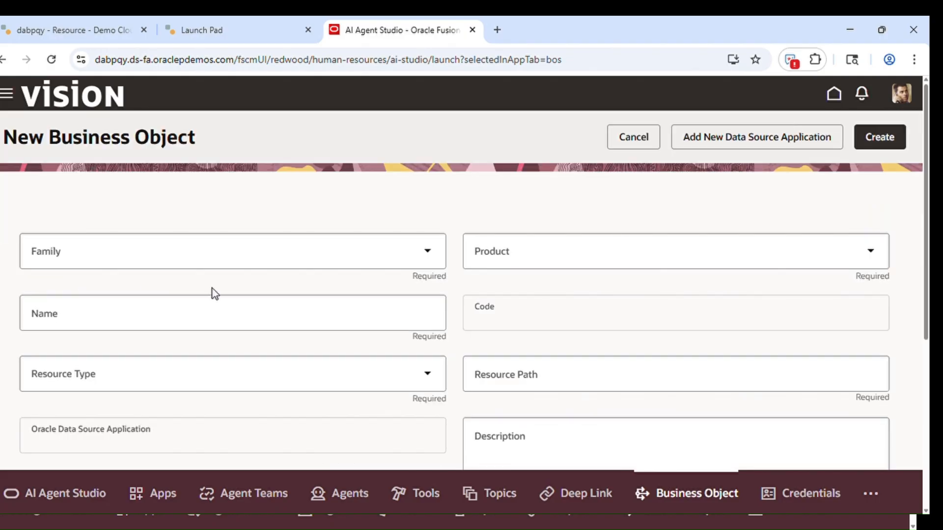
Set the new business object's family to SCM and its product to Product Management
{"action": "left_click", "coordinate": [181, 254]}
{"action": "type", "text": "z"}
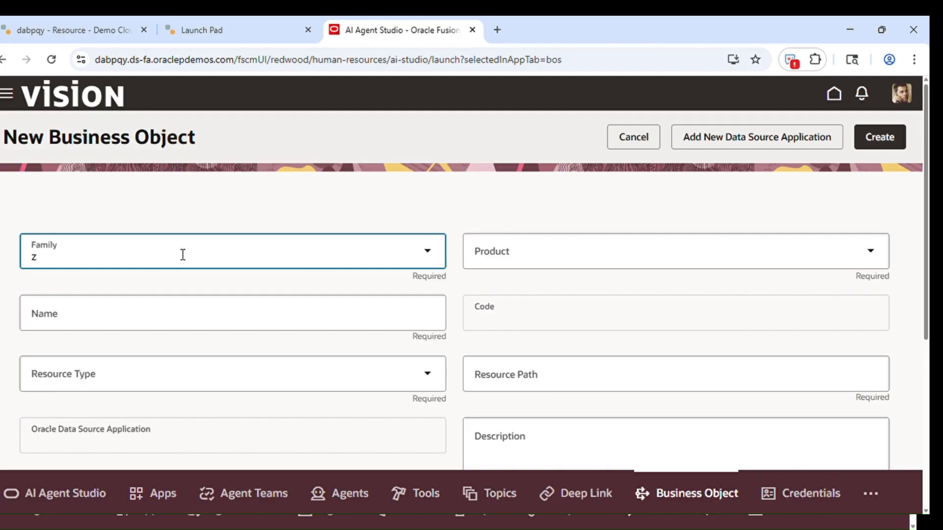
{"action": "key", "text": "BackSpace"}
{"action": "type", "text": "scm"}
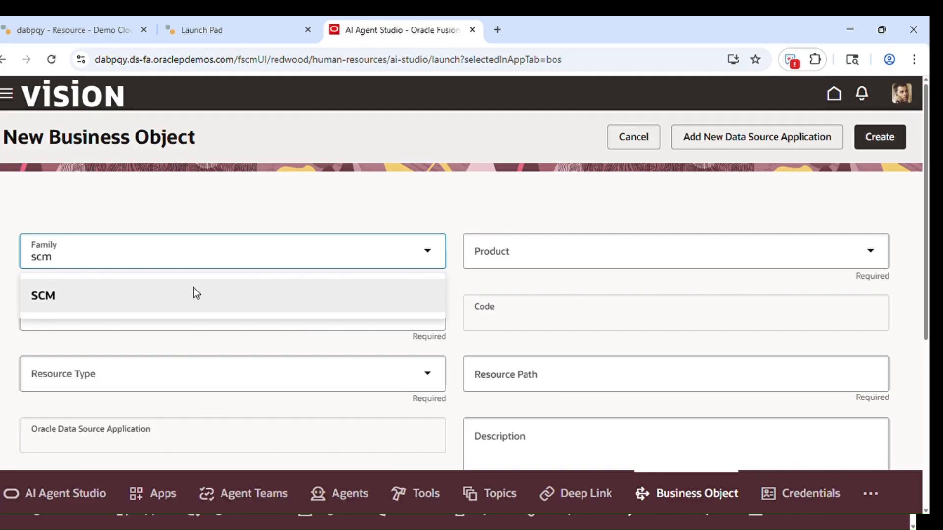
{"action": "left_click", "coordinate": [193, 293]}
{"action": "left_click", "coordinate": [611, 246]}
{"action": "type", "text": "pro"}
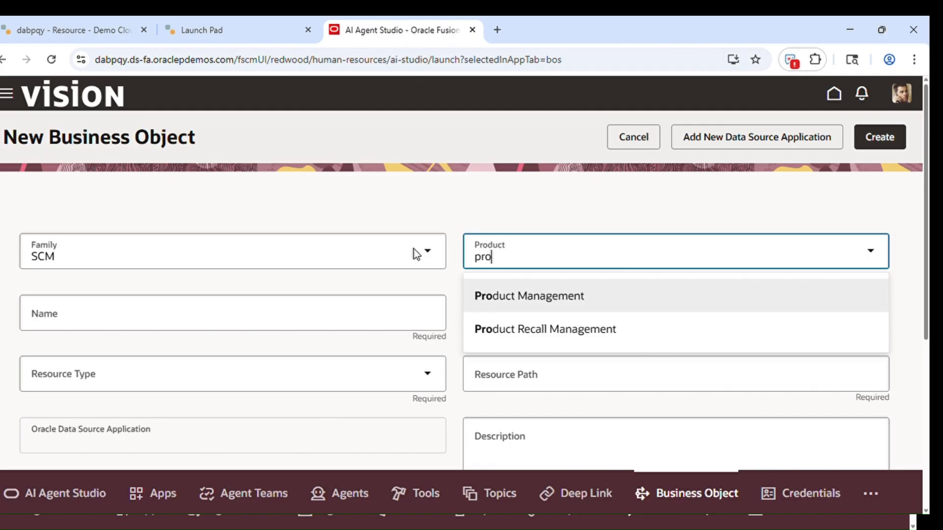
{"action": "key", "text": "BackSpace"}
{"action": "key", "text": "BackSpace"}
{"action": "key", "text": "BackSpace"}
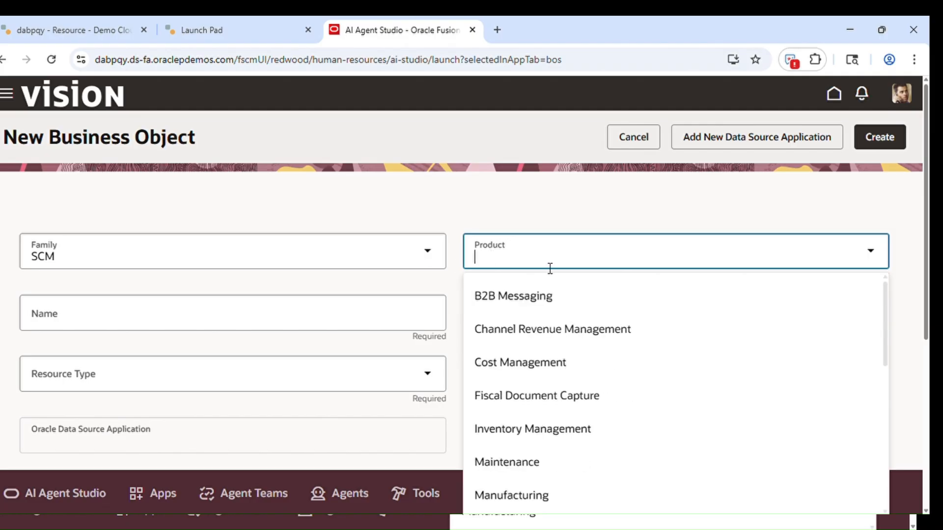
{"action": "type", "text": "pro"}
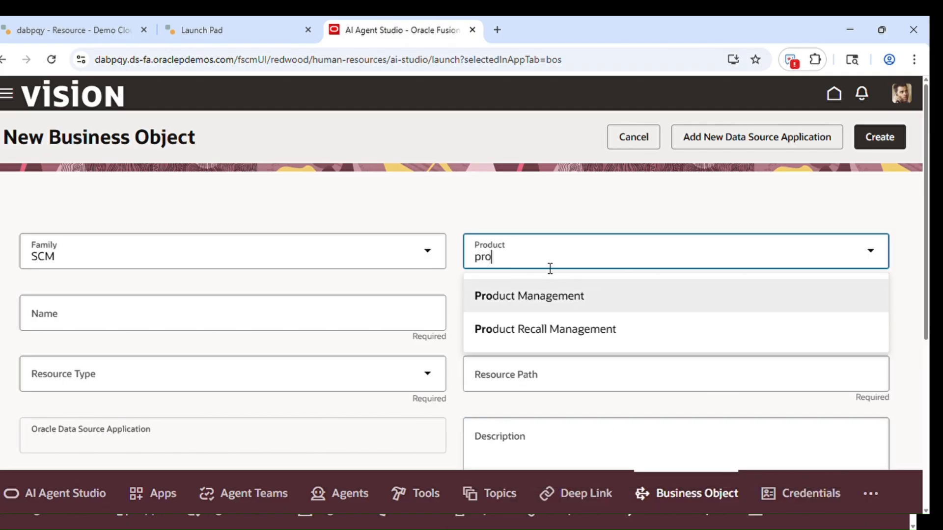
{"action": "left_click", "coordinate": [542, 308]}
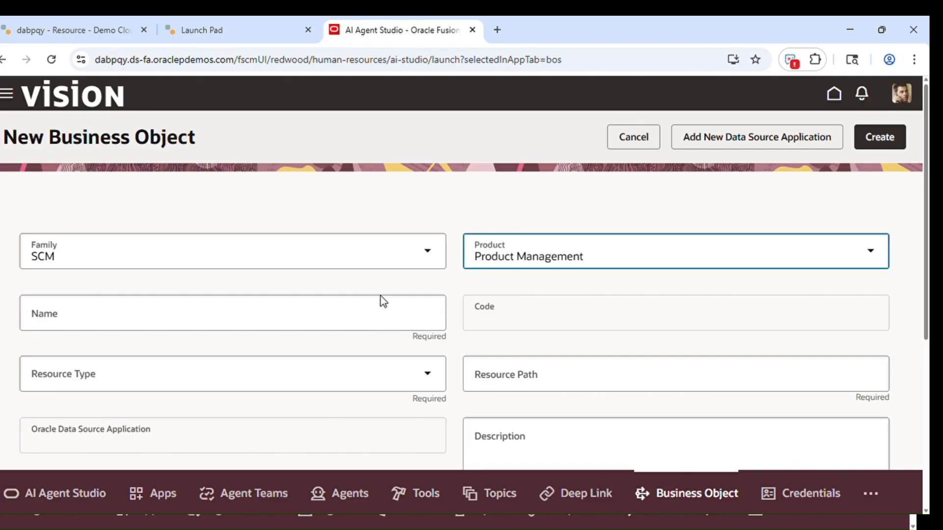
Name the business object "Test_All_Workorders" and set its resource type to Monolith resource
{"action": "left_click", "coordinate": [325, 325]}
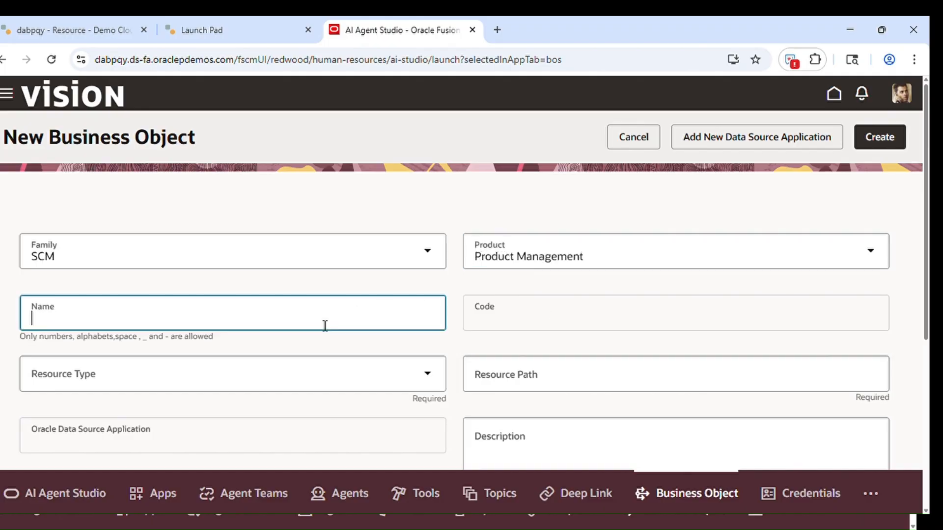
{"action": "type", "text": "Test_All_Workord"}
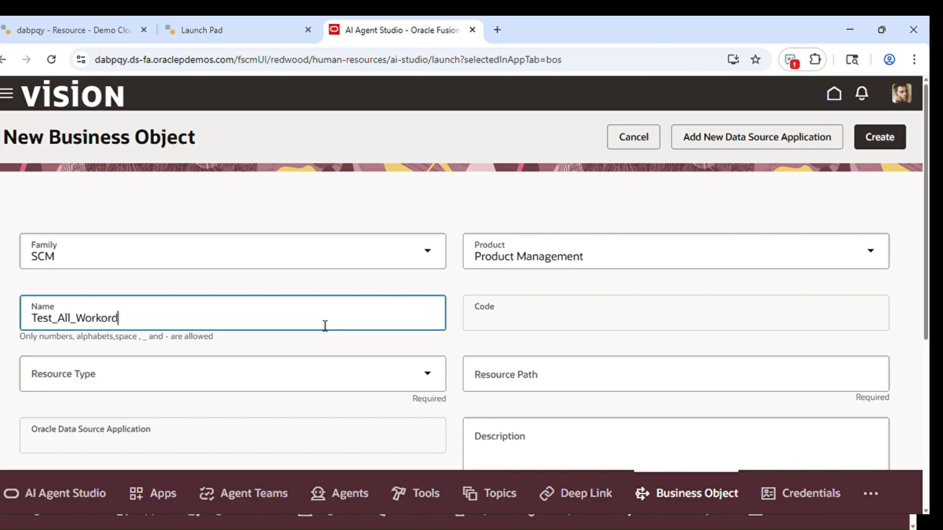
{"action": "type", "text": "ers"}
{"action": "left_click", "coordinate": [484, 352]}
{"action": "left_click", "coordinate": [320, 379]}
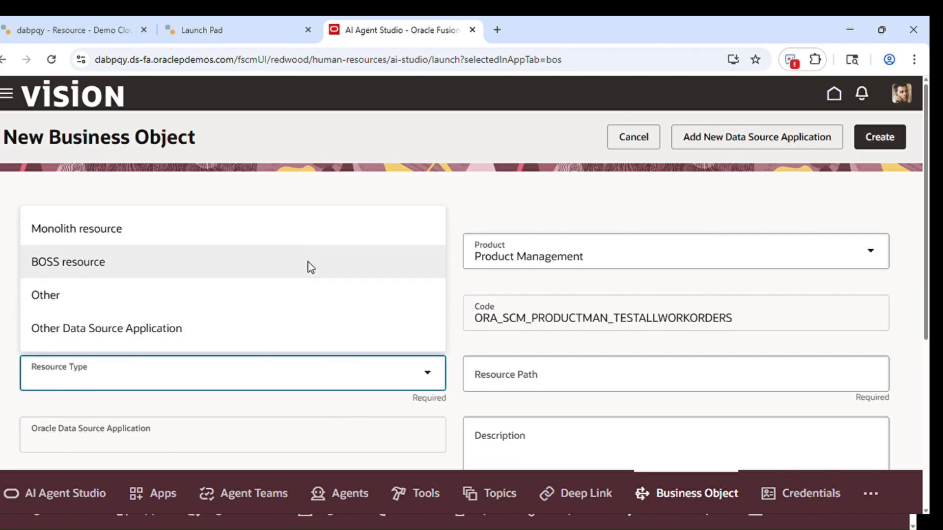
{"action": "left_click", "coordinate": [314, 237]}
Complete the resource path as /fscmRestApi/resources/11.13.18.05/workOrders and enter the description "Test ALL WorkOrders"
{"action": "scroll", "coordinate": [927, 293], "scroll_direction": "down", "scroll_amount": 1}
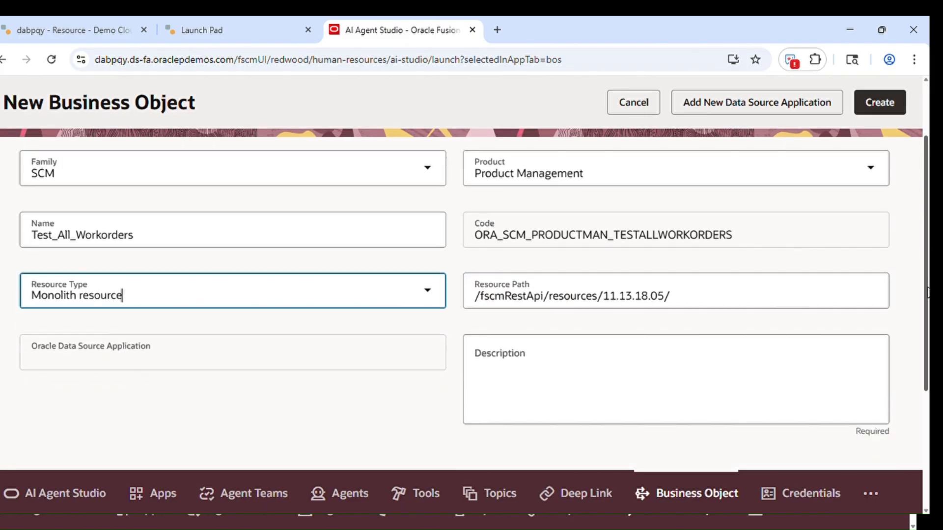
{"action": "scroll", "coordinate": [927, 294], "scroll_direction": "down", "scroll_amount": 2}
{"action": "left_click", "coordinate": [701, 222]}
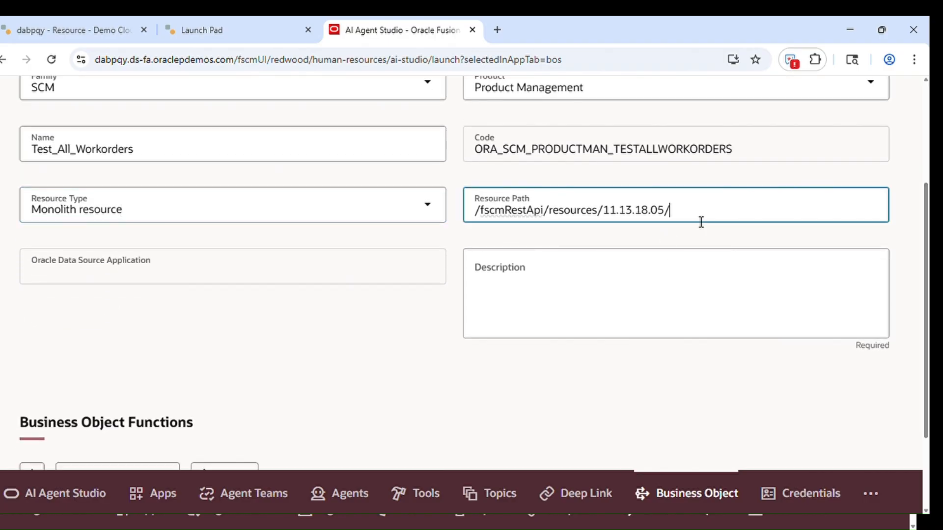
{"action": "left_click", "coordinate": [514, 529]}
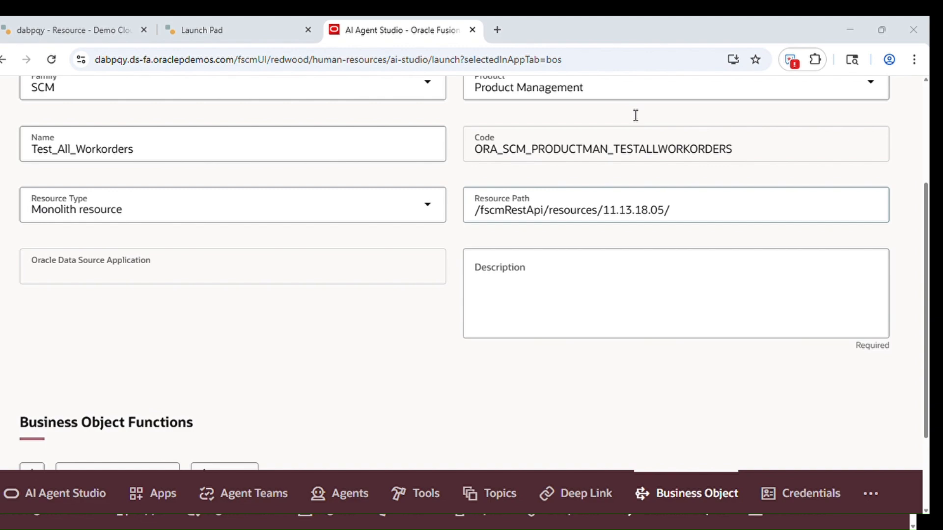
{"action": "key", "text": "alt+Tab"}
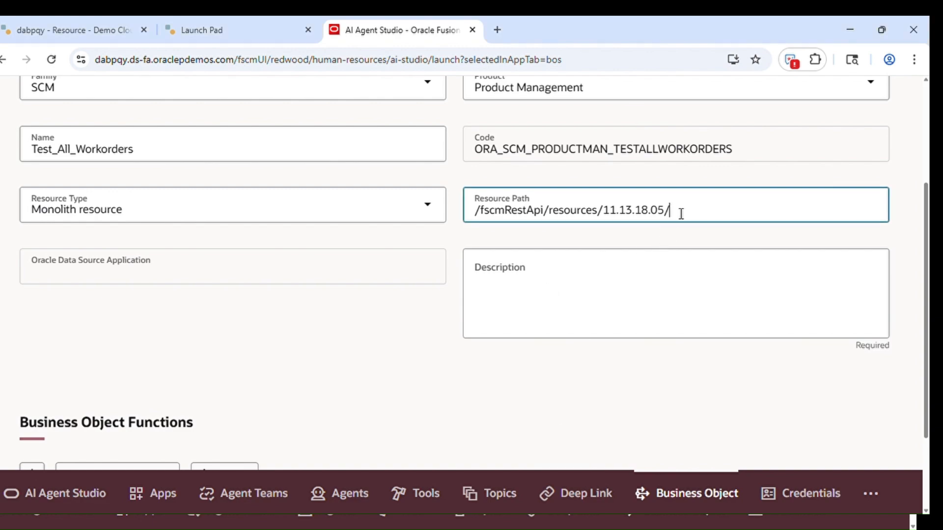
{"action": "type", "text": "workOrders"}
{"action": "left_click", "coordinate": [527, 274]}
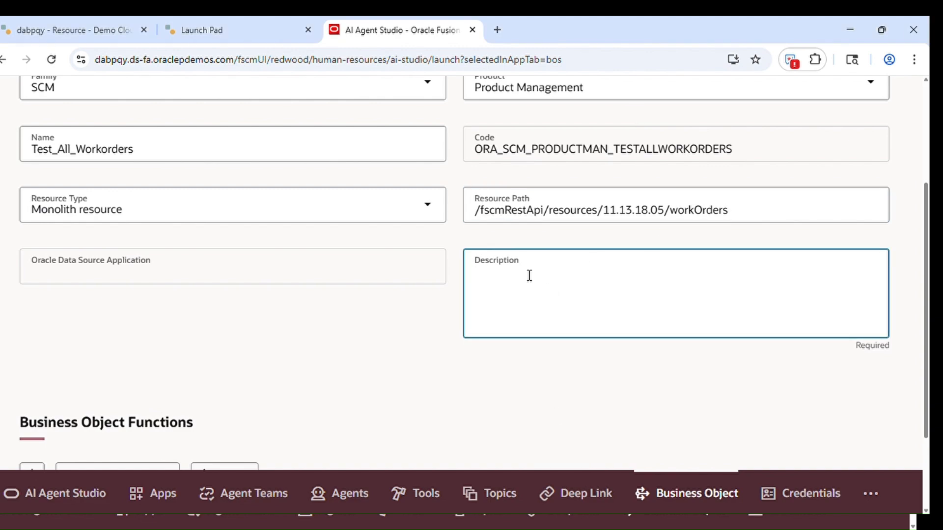
{"action": "type", "text": "Test ALL WorkOrders"}
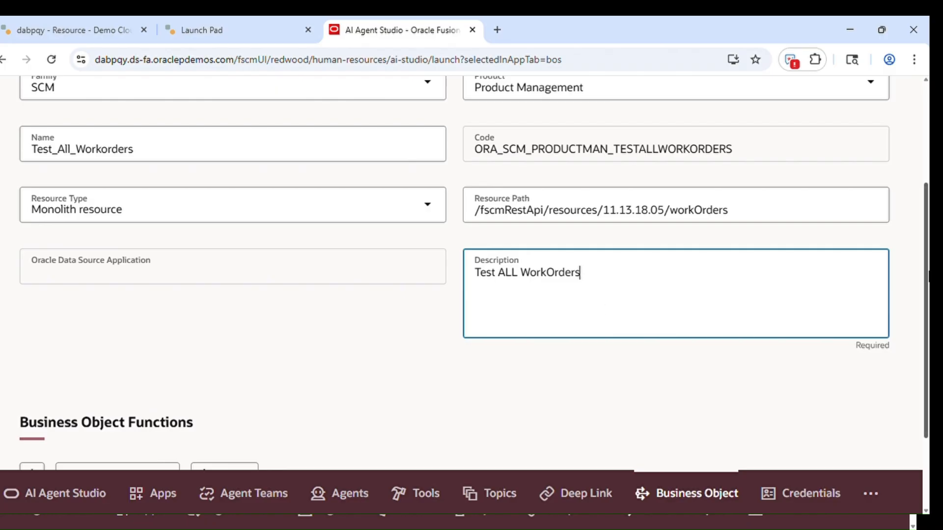
Add the "Get all work orders (getall_workOrders)" function from the specification, accept its scenario as is, and create the business object
{"action": "left_click_drag", "start_coordinate": [928, 290], "coordinate": [927, 346]}
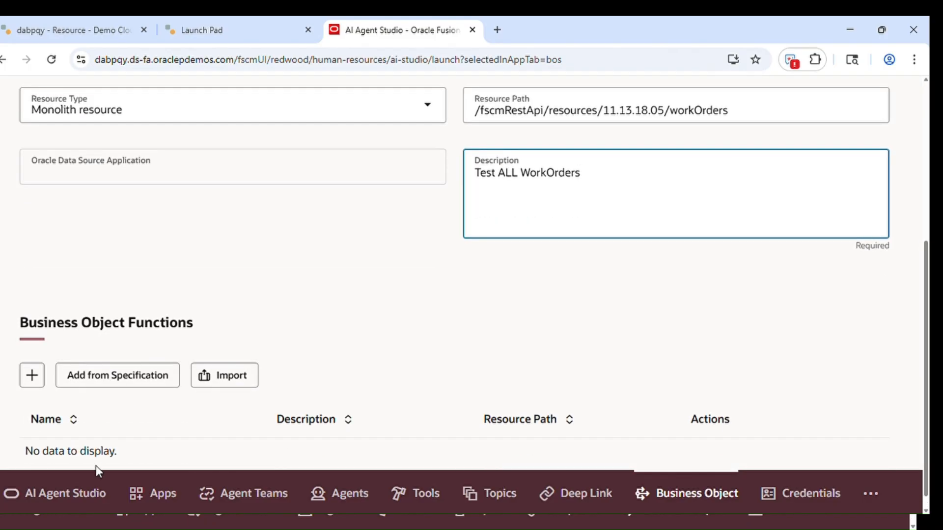
{"action": "left_click", "coordinate": [101, 379]}
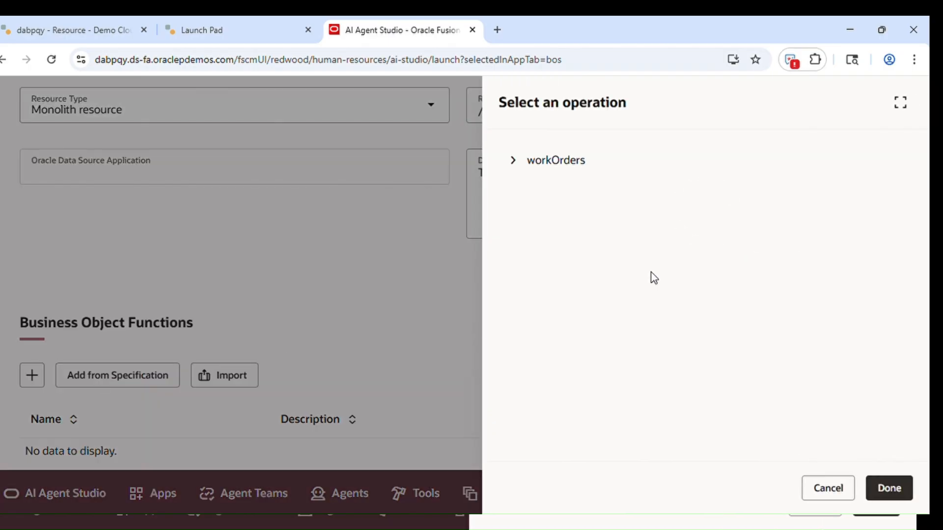
{"action": "left_click", "coordinate": [513, 163]}
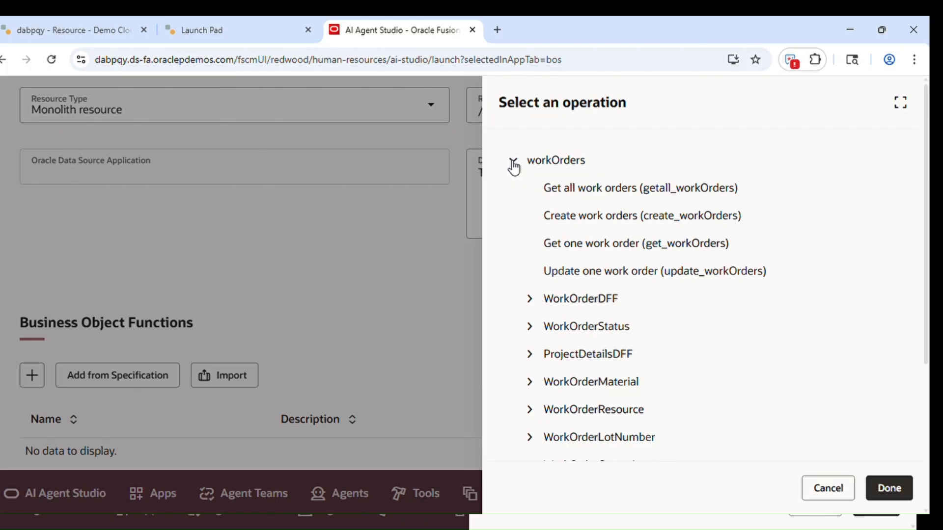
{"action": "left_click", "coordinate": [623, 188]}
{"action": "left_click", "coordinate": [900, 488]}
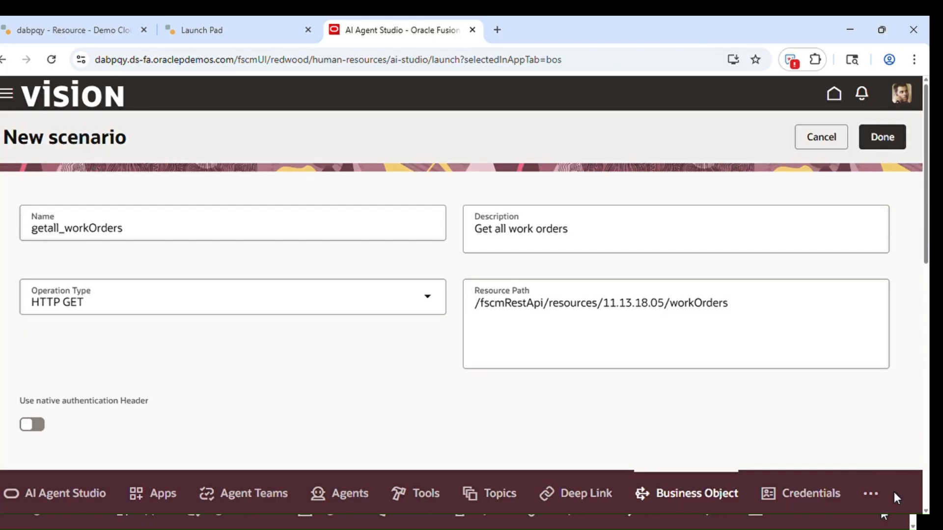
{"action": "mouse_move", "coordinate": [927, 193]}
{"action": "left_mouse_down"}
{"action": "mouse_move", "coordinate": [928, 409]}
{"action": "mouse_move", "coordinate": [929, 188]}
{"action": "left_mouse_up"}
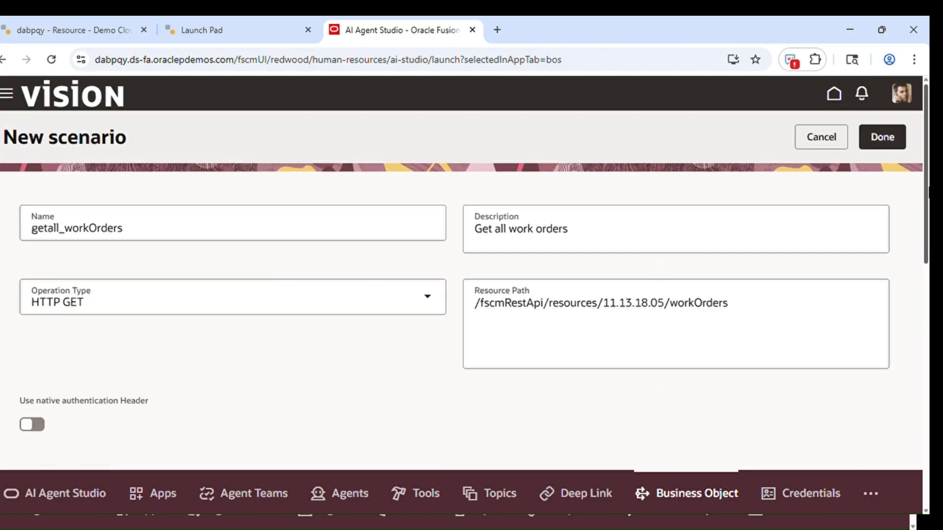
{"action": "left_click", "coordinate": [881, 137]}
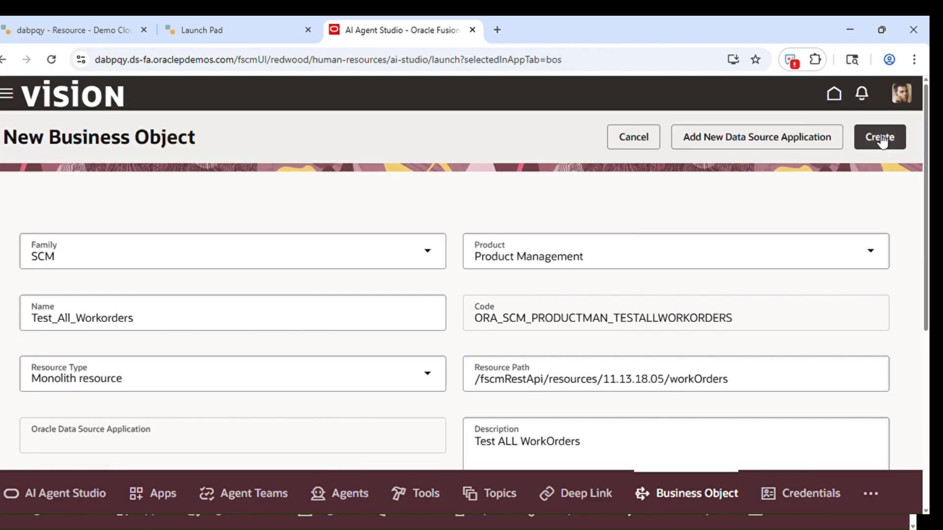
{"action": "left_click", "coordinate": [881, 139]}
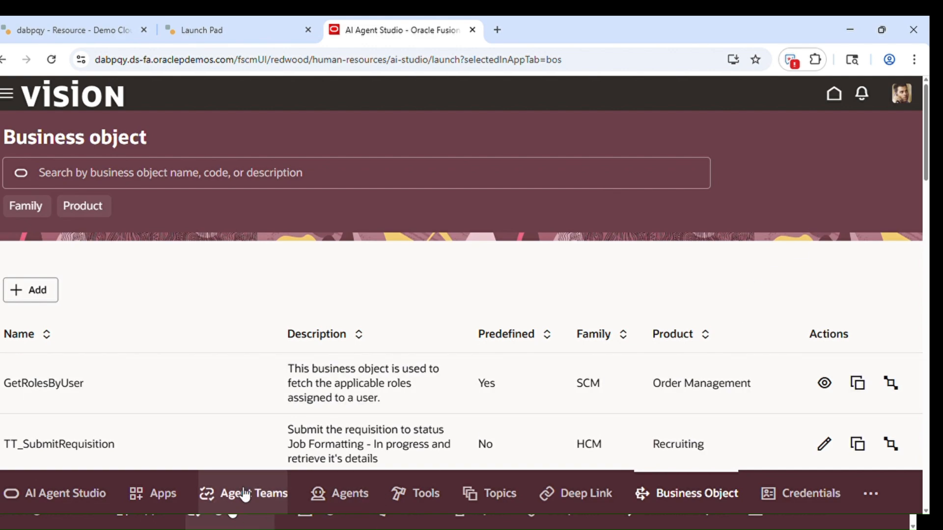
Return to the agent team's workflow and insert a Business Object Function node between start and end, named "Test_BO1" with code TESTBO1
{"action": "left_click", "coordinate": [246, 495]}
{"action": "left_click", "coordinate": [455, 297]}
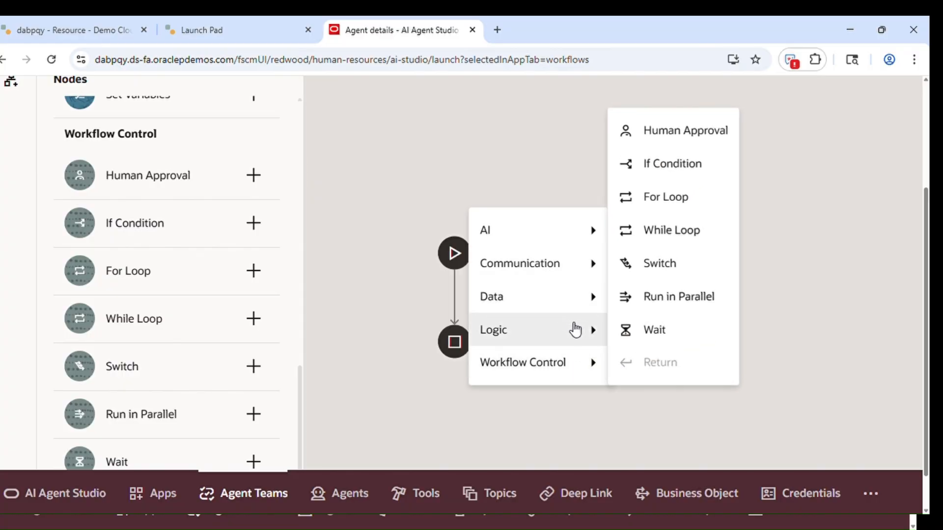
{"action": "mouse_move", "coordinate": [605, 309]}
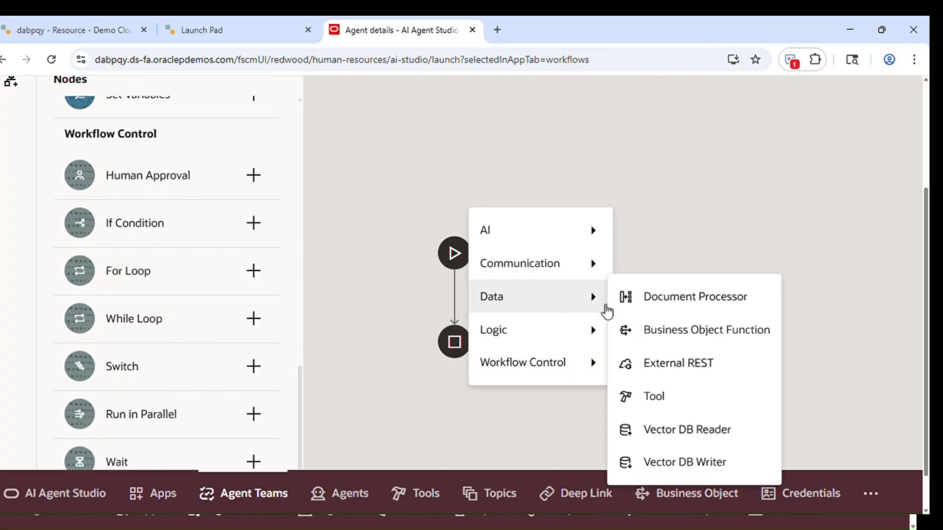
{"action": "left_click", "coordinate": [698, 343]}
{"action": "left_click", "coordinate": [183, 173]}
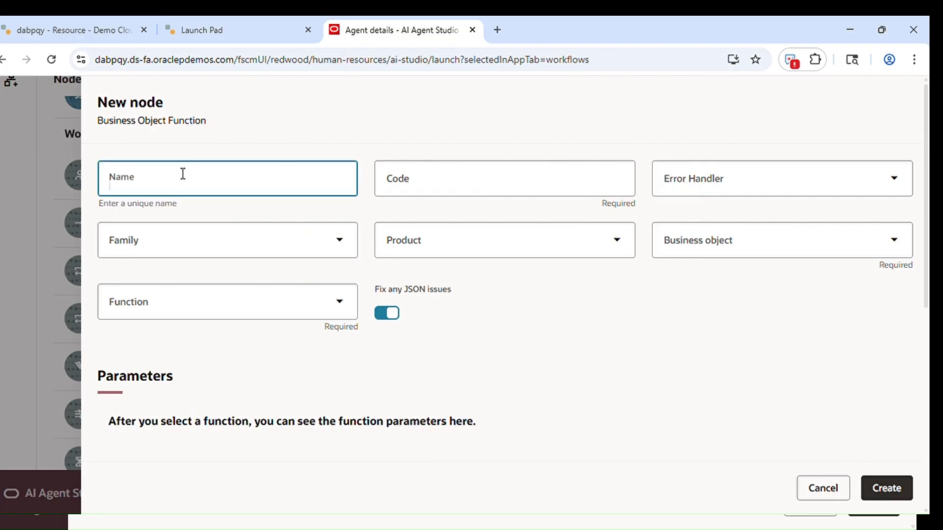
{"action": "type", "text": "Test_BO1"}
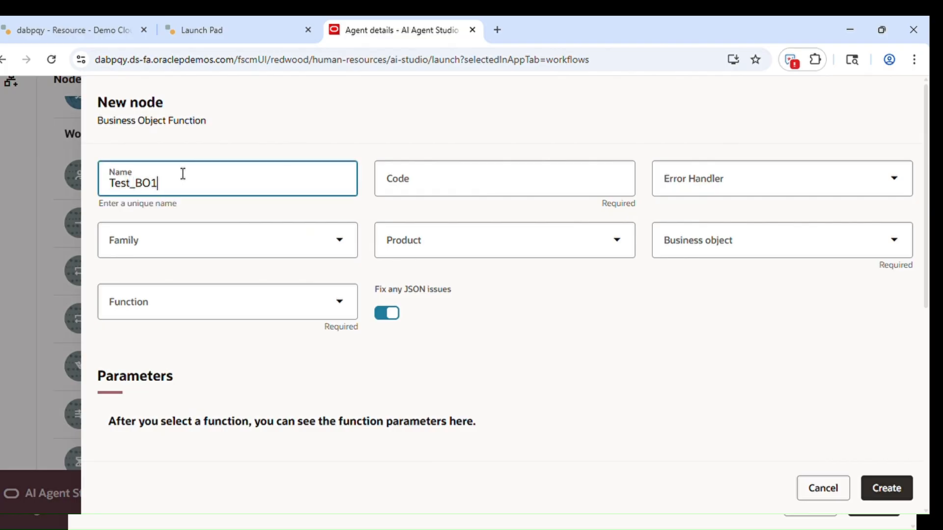
{"action": "left_click", "coordinate": [457, 187]}
{"action": "left_click", "coordinate": [707, 188]}
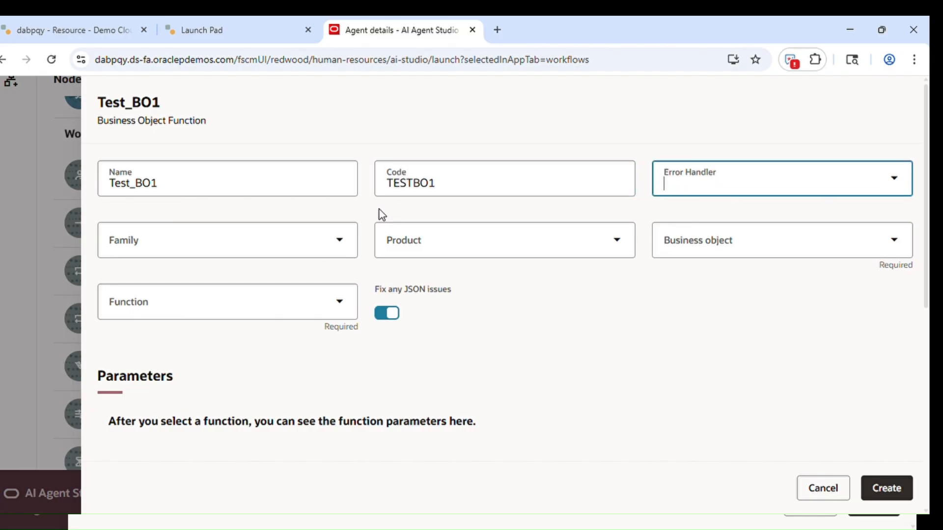
Set the Test_BO1 node's family to SCM and its product to Product Management
{"action": "left_click", "coordinate": [292, 247]}
{"action": "type", "text": "scm"}
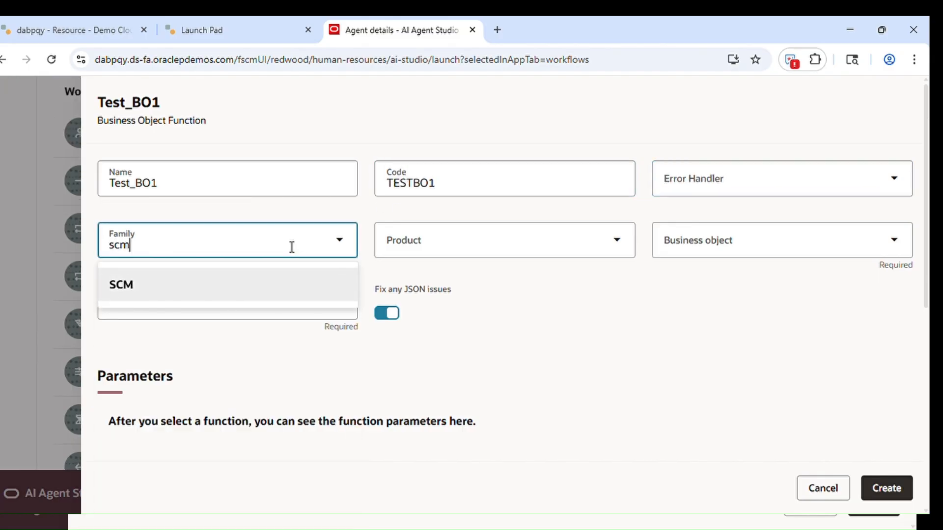
{"action": "left_click", "coordinate": [278, 293]}
{"action": "left_click", "coordinate": [499, 246]}
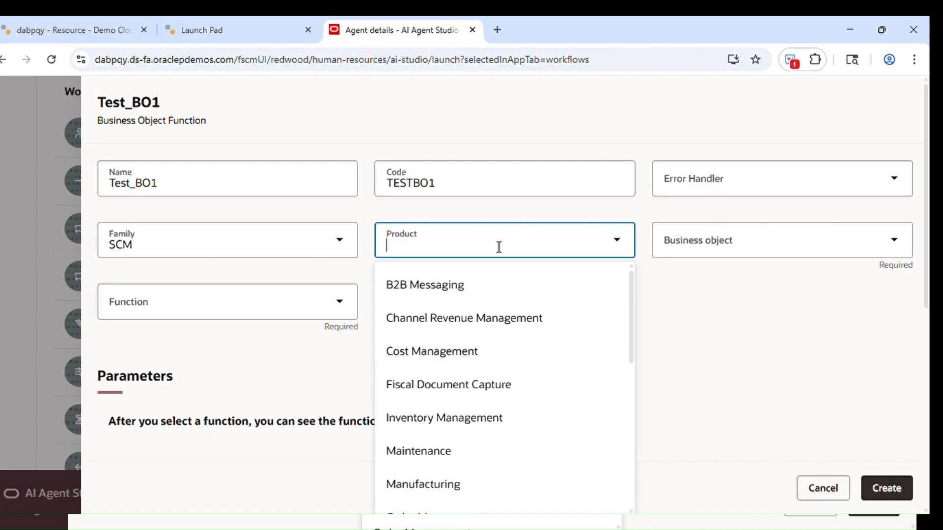
{"action": "type", "text": "pro"}
{"action": "left_click", "coordinate": [498, 284]}
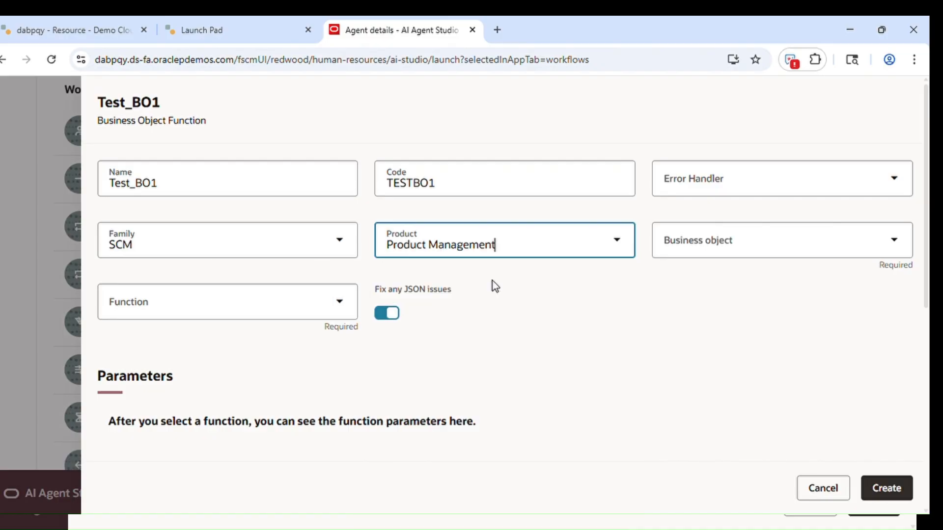
Assign the Test_All_Workorders business object and its getall_workOrders function to the Test_BO1 node
{"action": "left_click", "coordinate": [795, 236]}
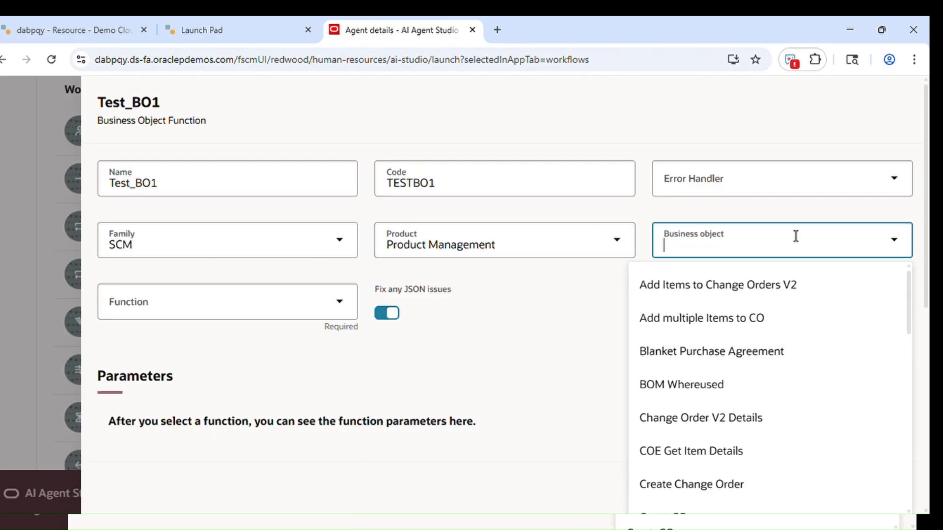
{"action": "type", "text": "test"}
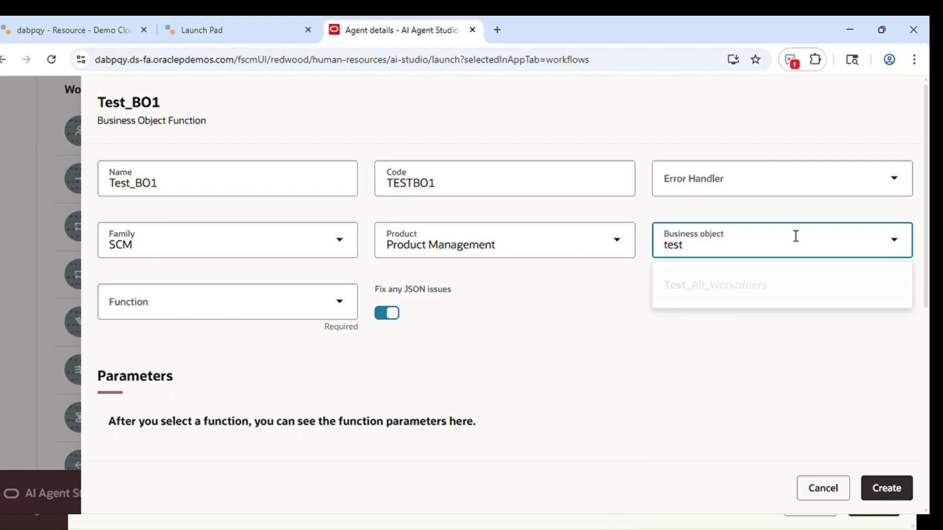
{"action": "left_click", "coordinate": [740, 293]}
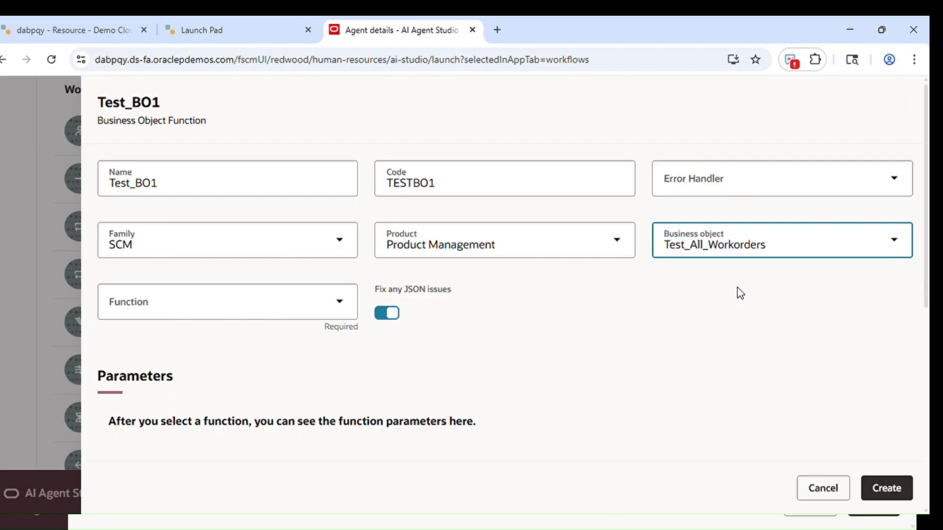
{"action": "left_click", "coordinate": [738, 288]}
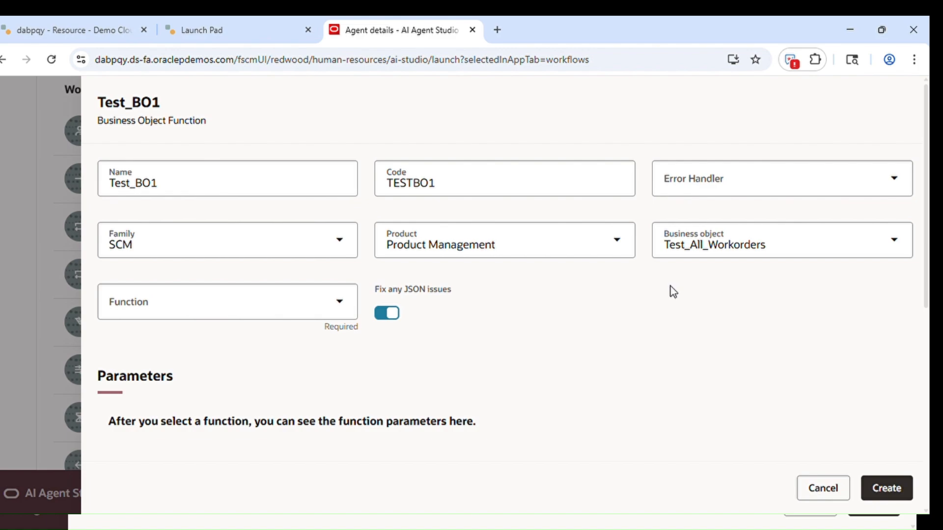
{"action": "left_click", "coordinate": [257, 313]}
{"action": "left_click", "coordinate": [244, 344]}
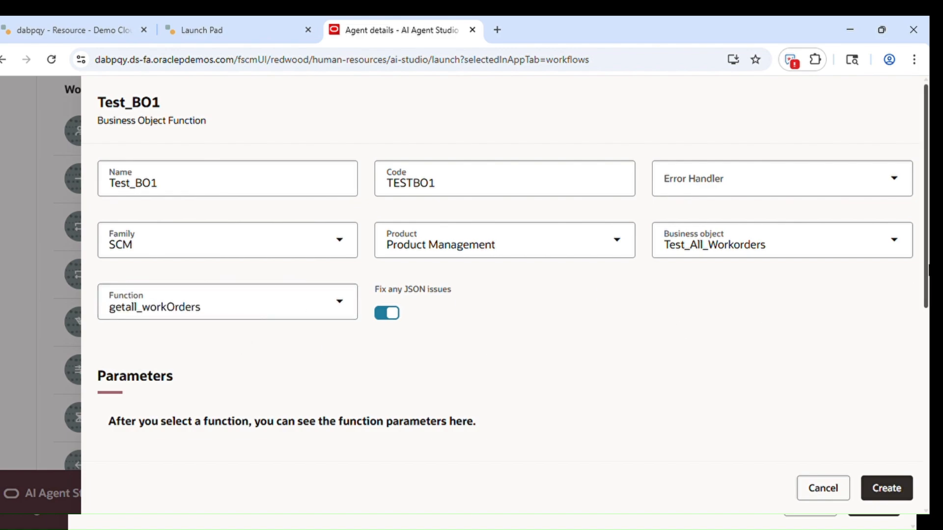
Switch the Test_BO1 node's output to Simple mode and define a new output property named "items" of type Array
{"action": "left_click_drag", "start_coordinate": [926, 295], "coordinate": [927, 383]}
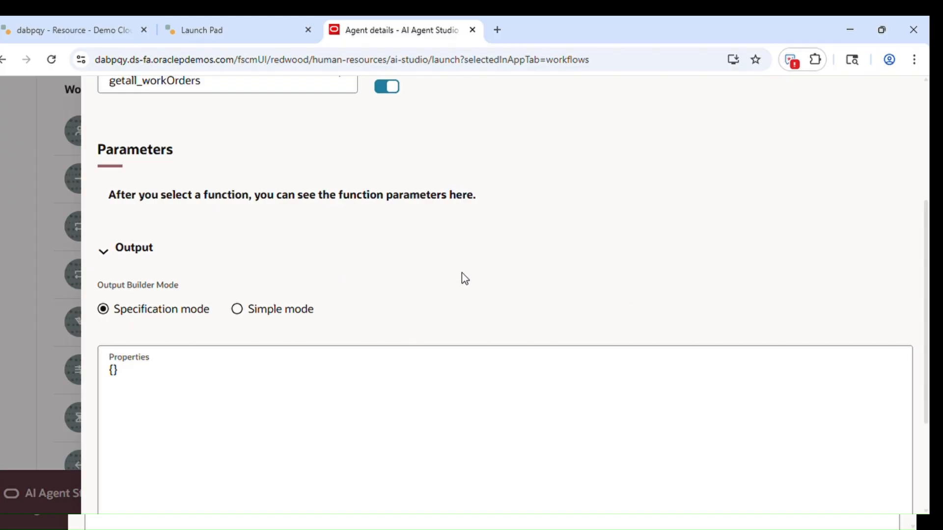
{"action": "left_click", "coordinate": [249, 311]}
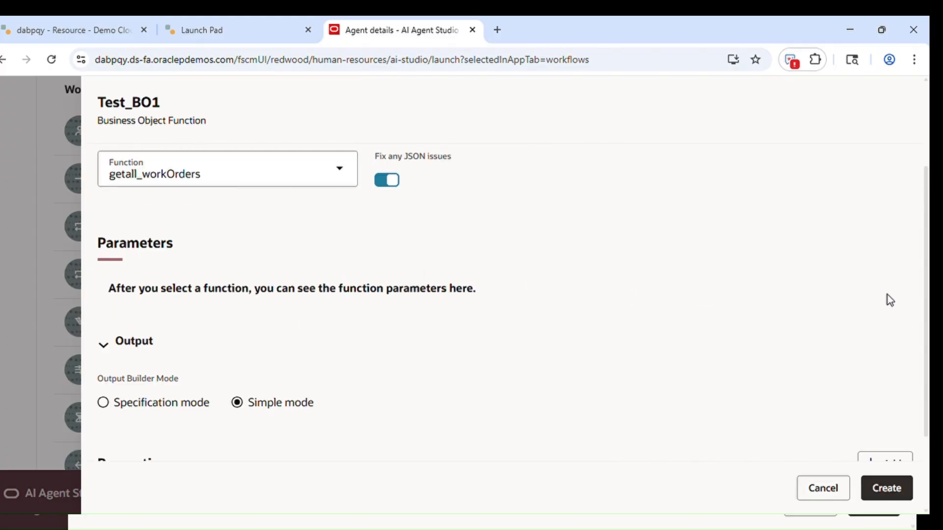
{"action": "scroll", "coordinate": [491, 295], "scroll_direction": "down", "scroll_amount": 2}
{"action": "left_click", "coordinate": [897, 358]}
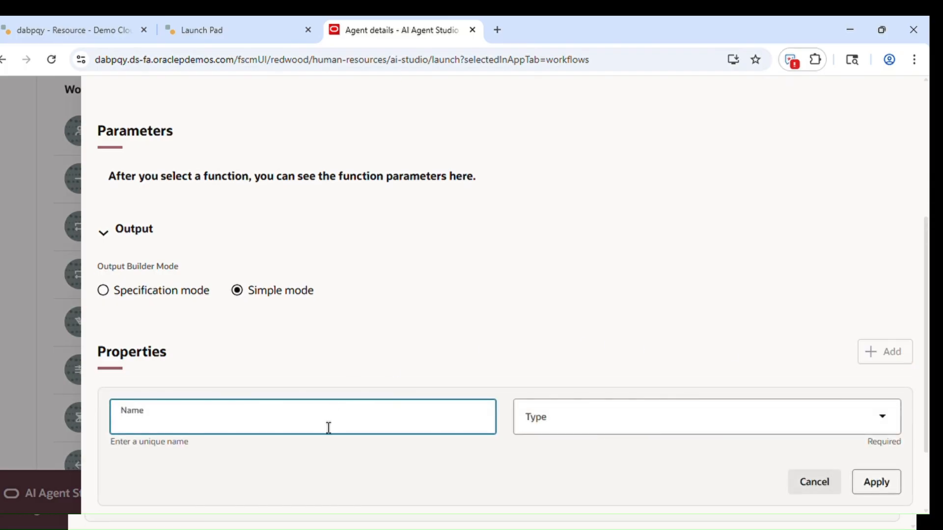
{"action": "type", "text": "items"}
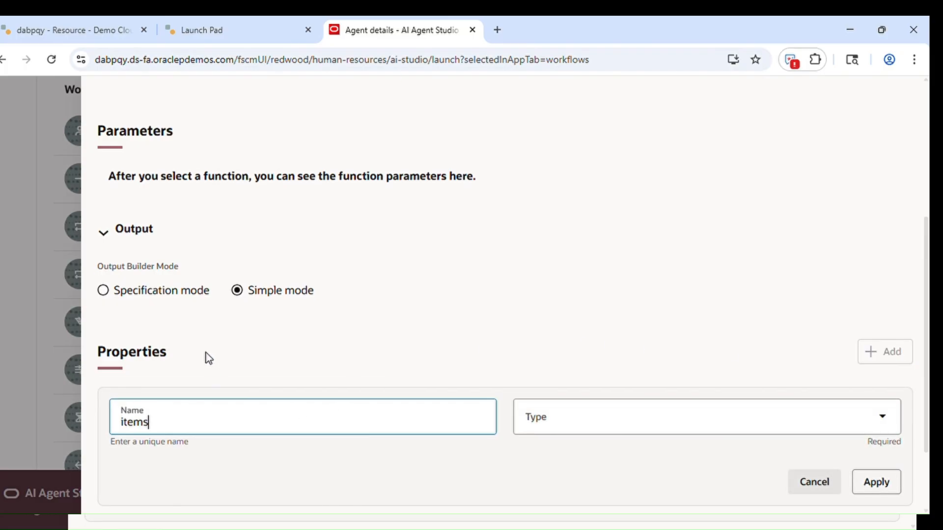
{"action": "left_click", "coordinate": [513, 358]}
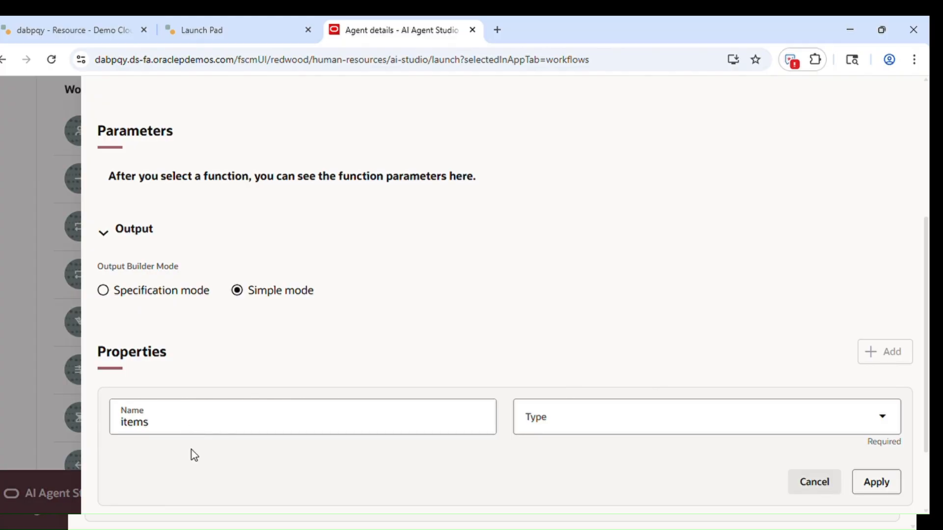
{"action": "left_click", "coordinate": [574, 425]}
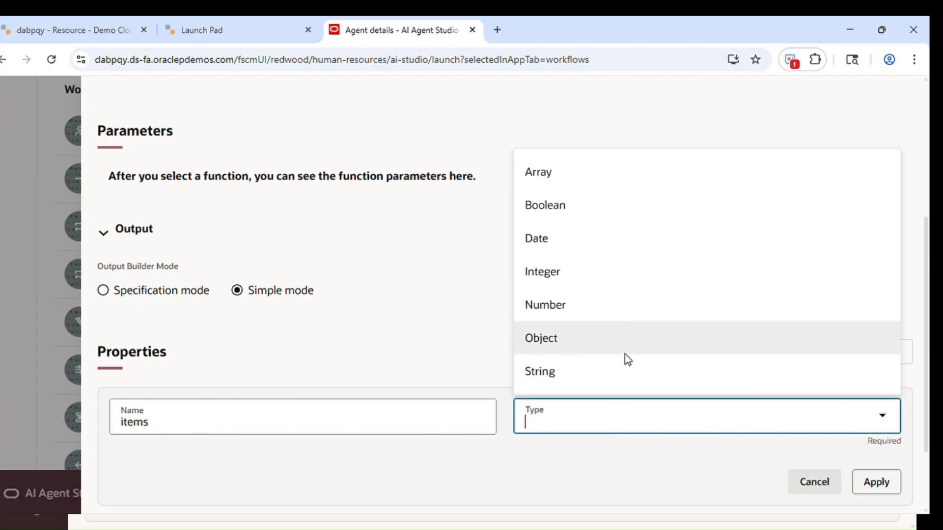
{"action": "left_click", "coordinate": [612, 180]}
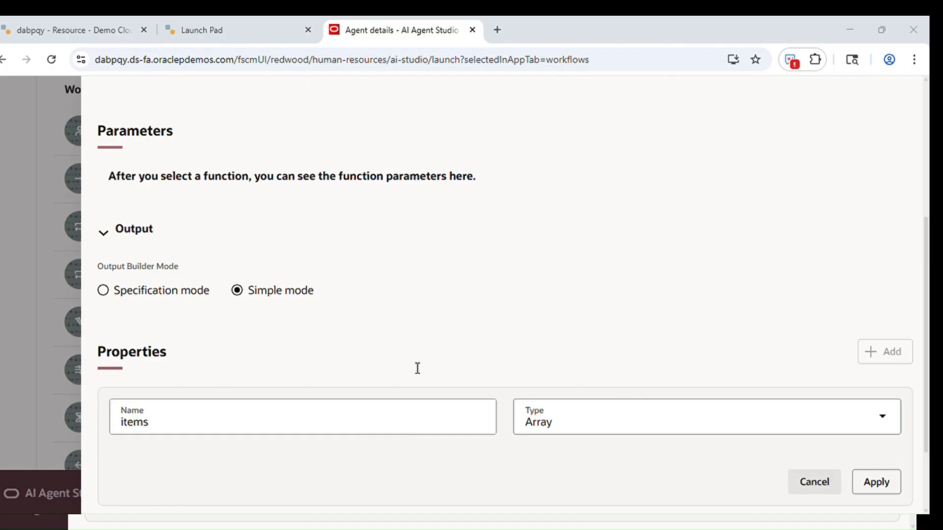
Apply the items property and create the Test_BO1 node in the workflow
{"action": "key", "text": "alt+Tab"}
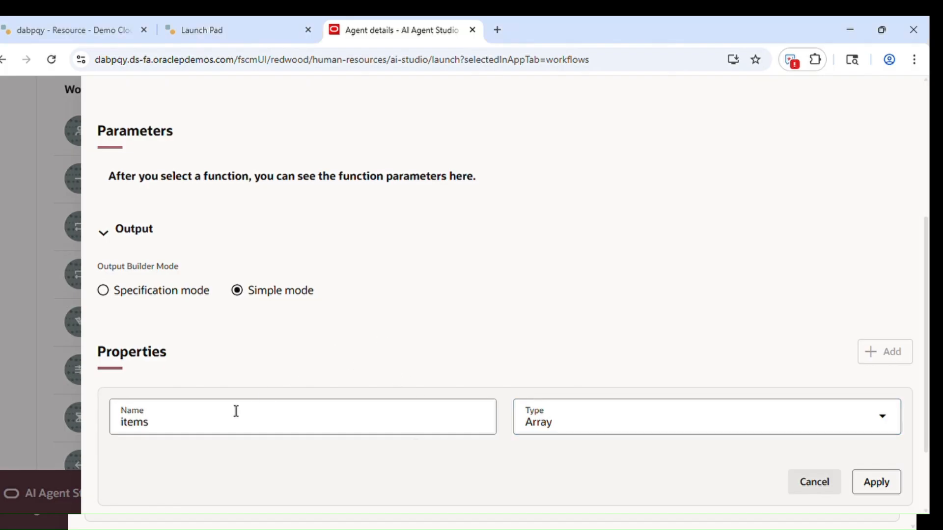
{"action": "left_click", "coordinate": [197, 426]}
{"action": "left_click", "coordinate": [347, 465]}
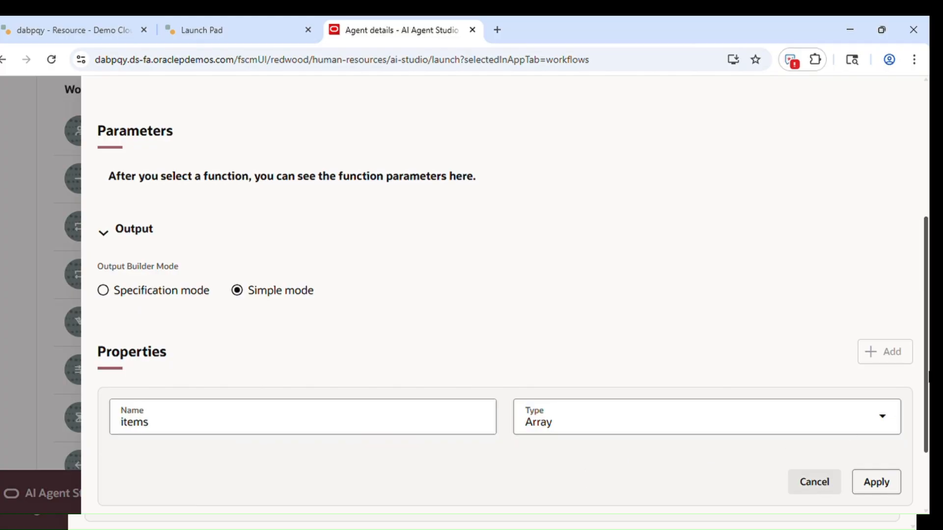
{"action": "left_click_drag", "start_coordinate": [926, 393], "coordinate": [927, 444]}
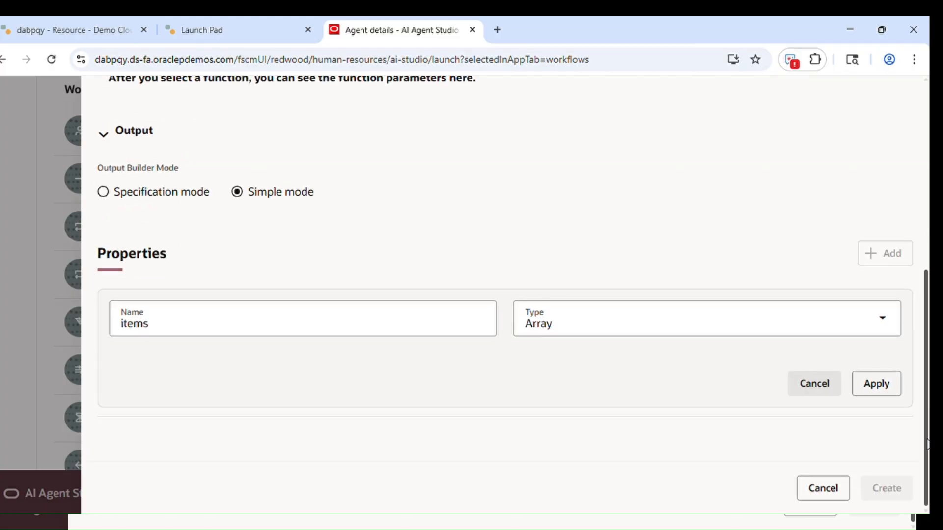
{"action": "left_click", "coordinate": [890, 392]}
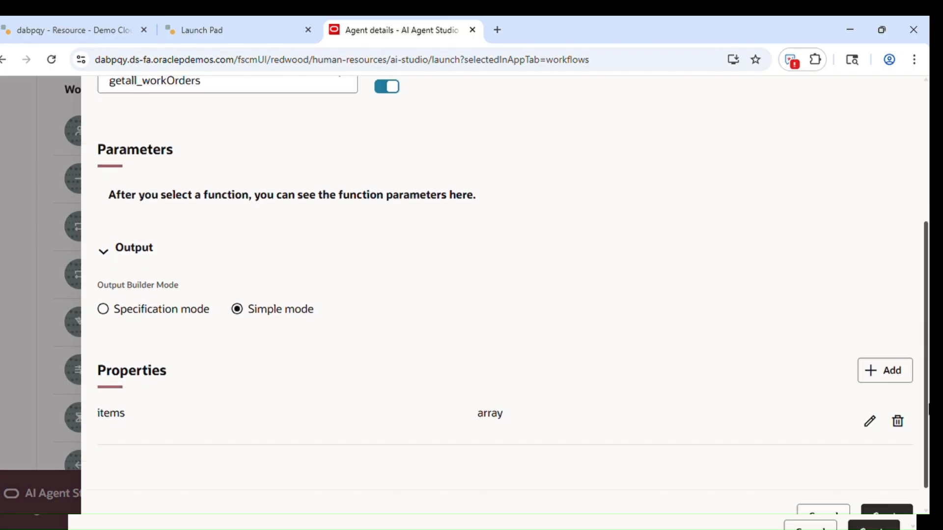
{"action": "left_click", "coordinate": [887, 488]}
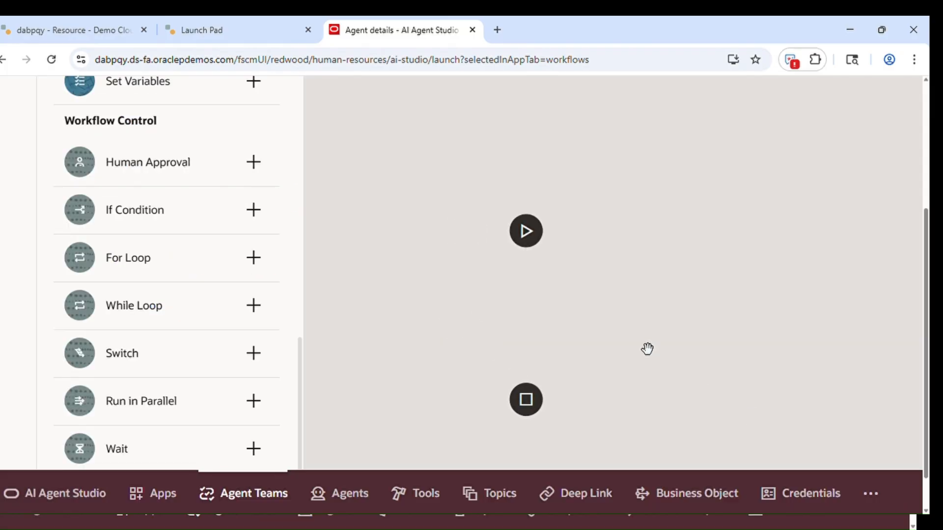
{"action": "left_click_drag", "start_coordinate": [610, 357], "coordinate": [611, 268]}
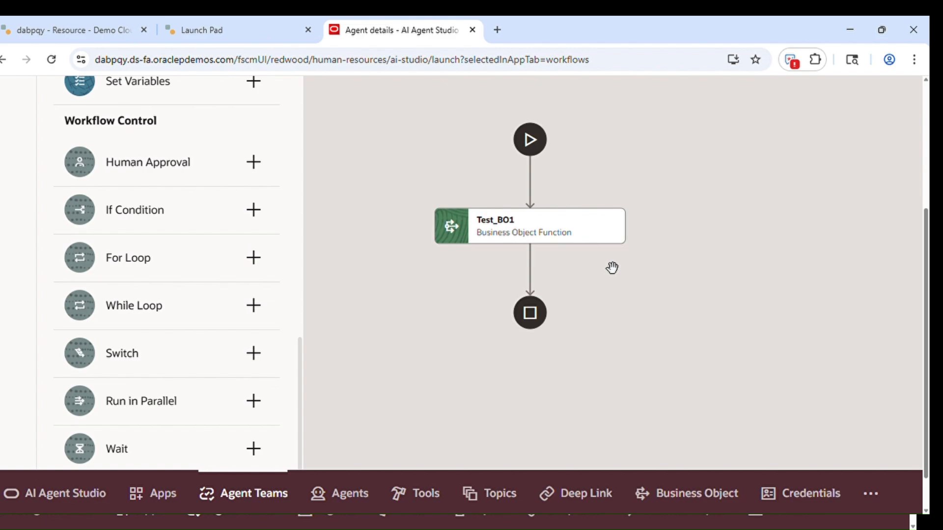
Insert a For Loop node between Test_BO1 and the end, named "Test_Loop" with code TESTLOOP and no error handler
{"action": "left_click", "coordinate": [531, 269]}
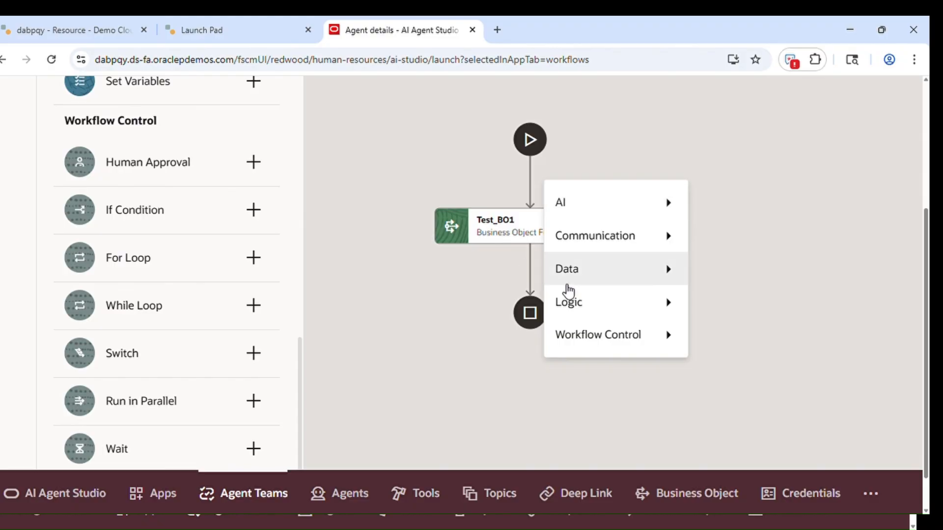
{"action": "mouse_move", "coordinate": [665, 334]}
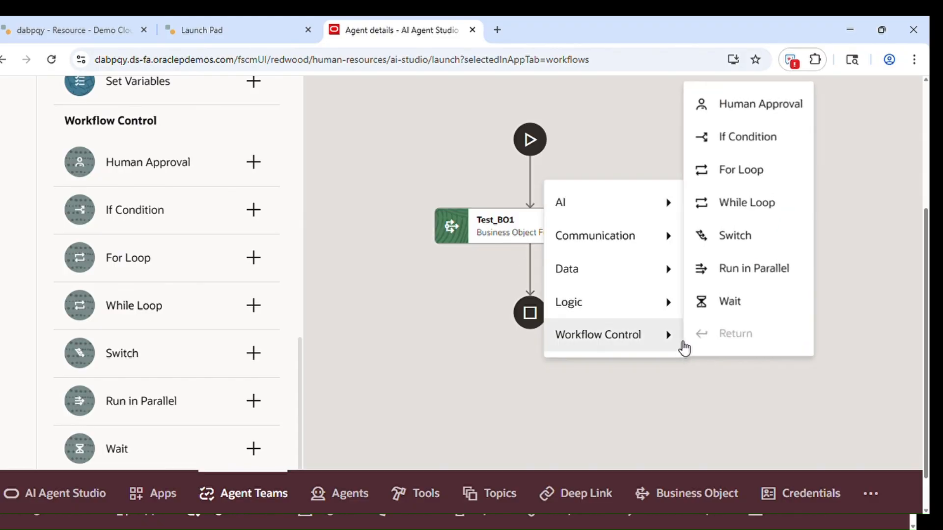
{"action": "left_click", "coordinate": [785, 178]}
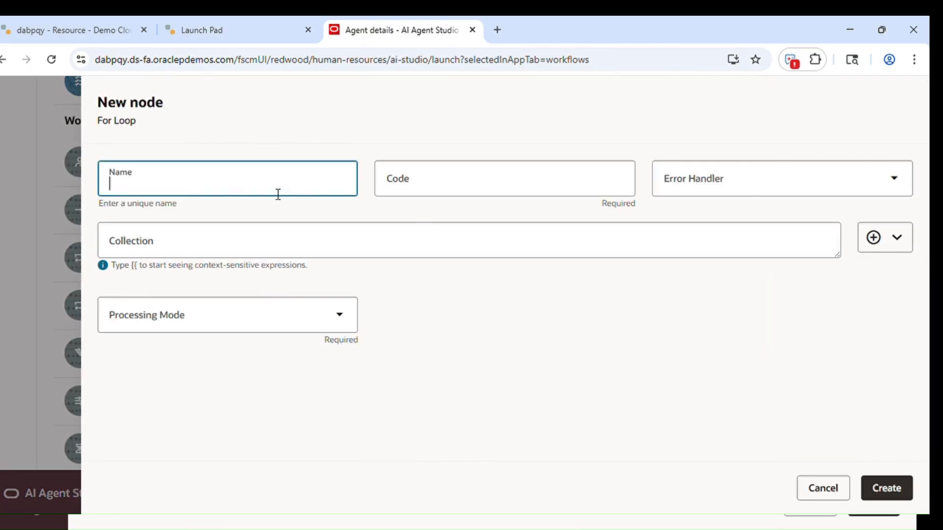
{"action": "type", "text": "Test_Loop"}
{"action": "left_click", "coordinate": [330, 206]}
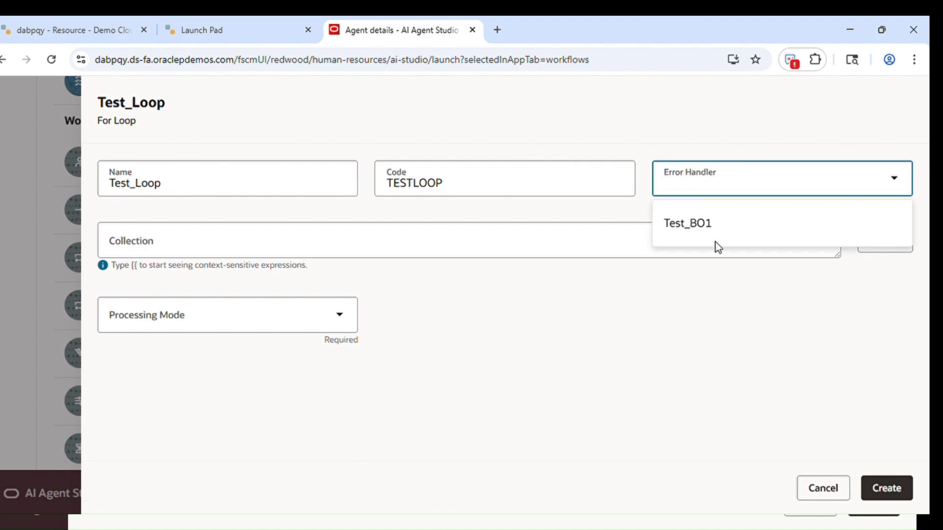
{"action": "left_click", "coordinate": [716, 308]}
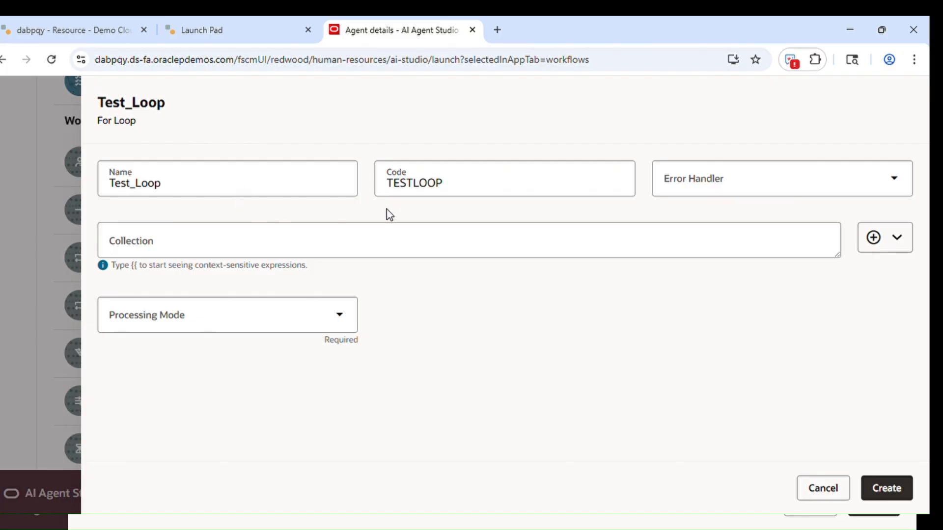
{"action": "left_click", "coordinate": [753, 177]}
{"action": "left_click", "coordinate": [600, 207]}
Insert the TESTBO1 node's error info context expression, {{$context.$nodes.TESTBO1.$error.$info}}, as the loop's collection
{"action": "left_click", "coordinate": [328, 248]}
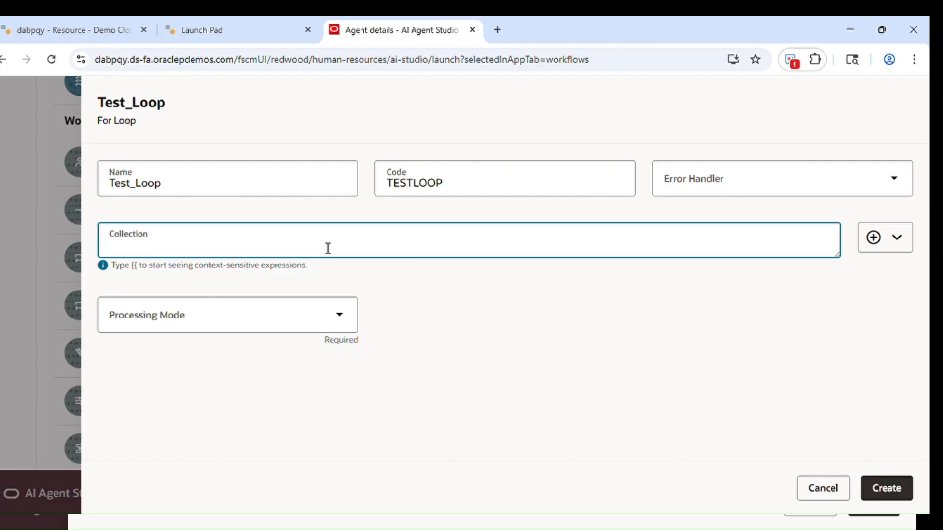
{"action": "left_click", "coordinate": [898, 239]}
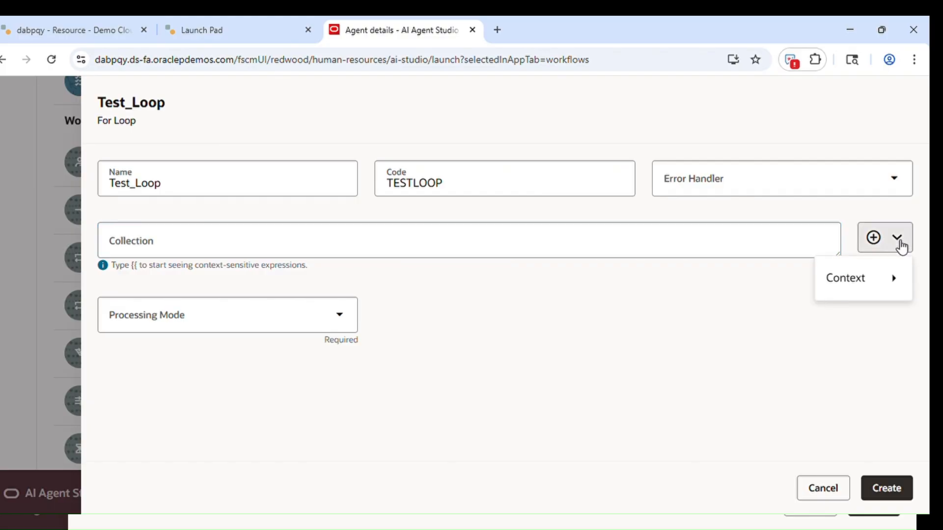
{"action": "mouse_move", "coordinate": [900, 276]}
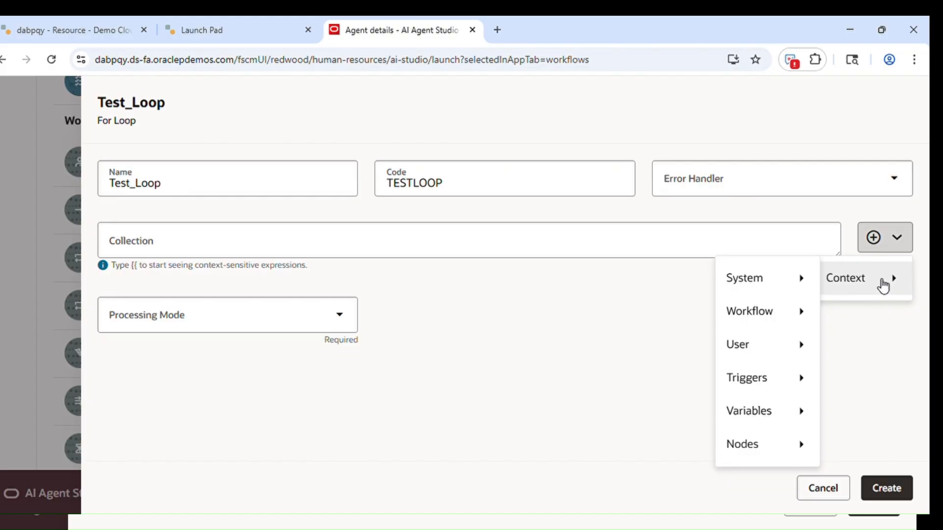
{"action": "mouse_move", "coordinate": [789, 283]}
{"action": "left_click", "coordinate": [876, 347]}
{"action": "left_click", "coordinate": [896, 249]}
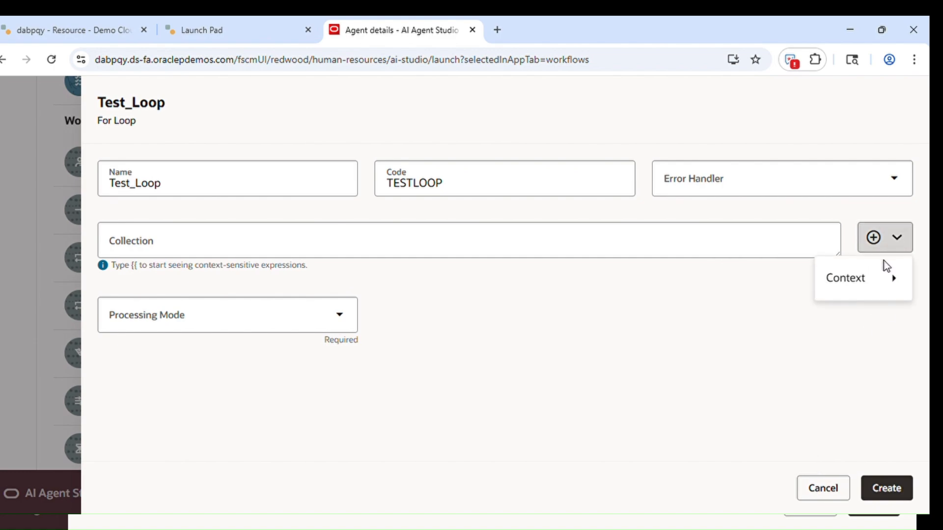
{"action": "mouse_move", "coordinate": [857, 287]}
{"action": "mouse_move", "coordinate": [793, 284]}
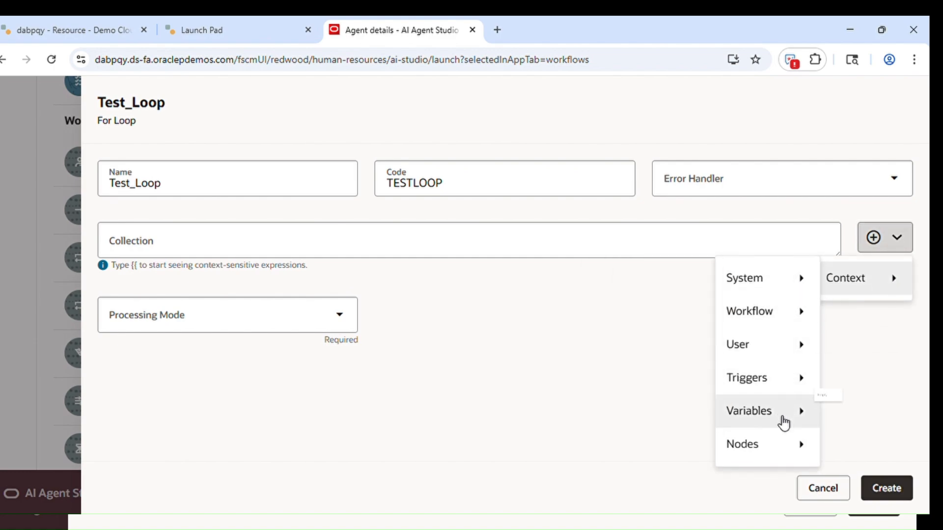
{"action": "mouse_move", "coordinate": [777, 457]}
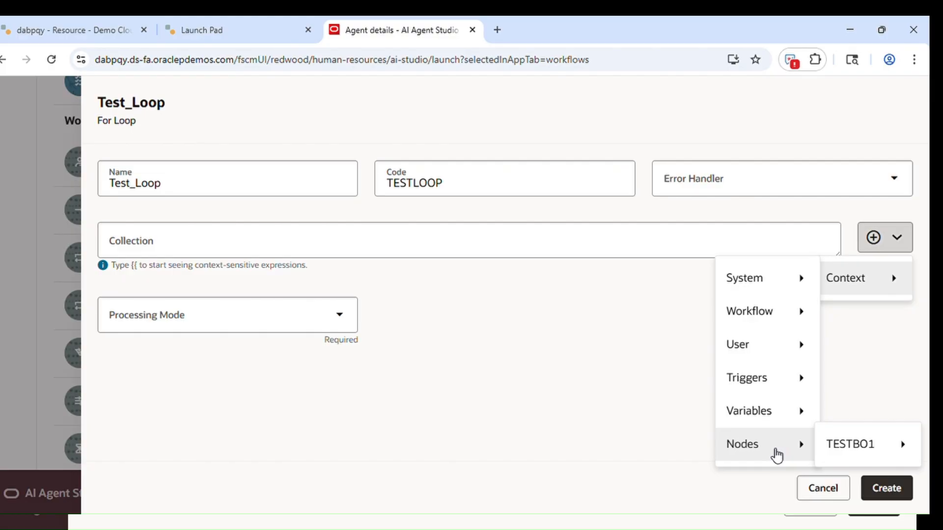
{"action": "mouse_move", "coordinate": [830, 439]}
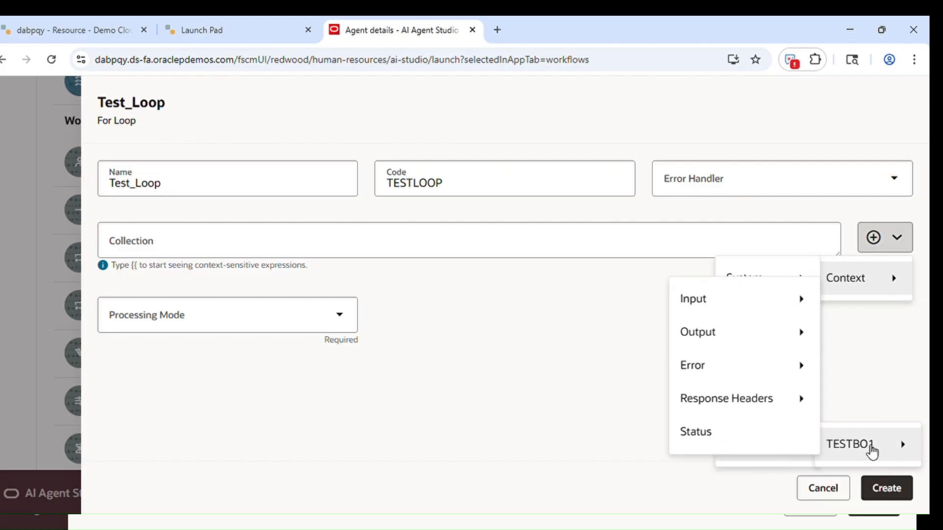
{"action": "mouse_move", "coordinate": [719, 330]}
{"action": "mouse_move", "coordinate": [846, 338]}
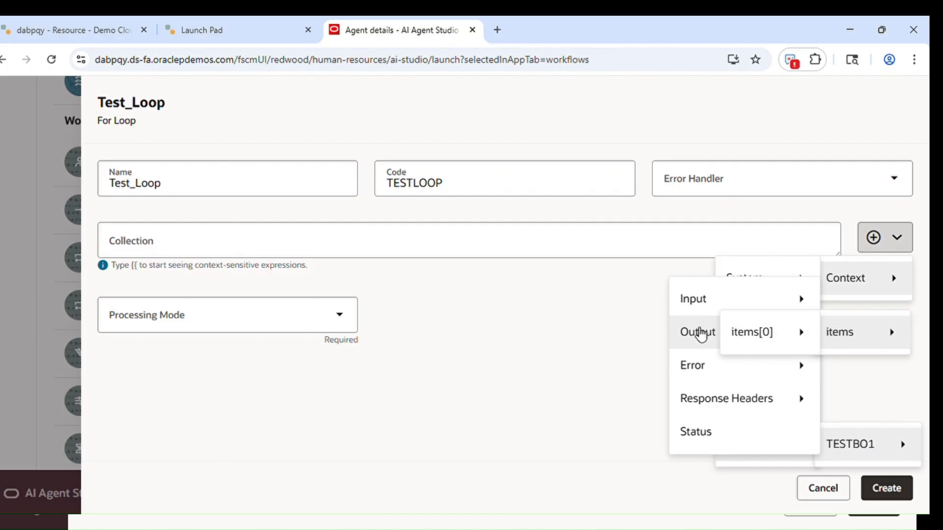
{"action": "mouse_move", "coordinate": [703, 366]}
{"action": "left_click", "coordinate": [865, 376]}
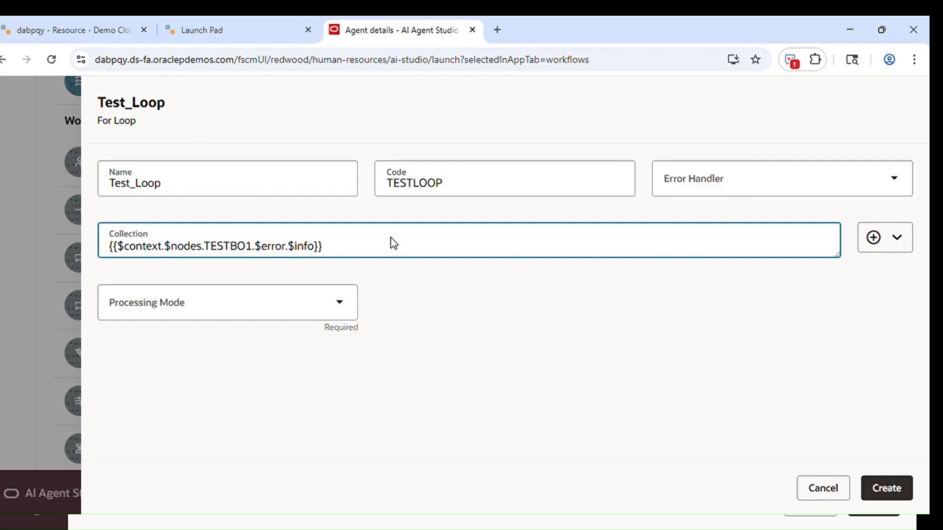
Edit the loop's collection expression to read {{$context.$nodes.TESTBO1.$output.items}}
{"action": "left_click", "coordinate": [369, 256]}
{"action": "key", "text": "BackSpace"}
{"action": "key", "text": "BackSpace"}
{"action": "key", "text": "BackSpace"}
{"action": "key", "text": "BackSpace"}
{"action": "key", "text": "BackSpace"}
{"action": "key", "text": "BackSpace"}
{"action": "key", "text": "BackSpace"}
{"action": "key", "text": "BackSpace"}
{"action": "key", "text": "BackSpace"}
{"action": "key", "text": "BackSpace"}
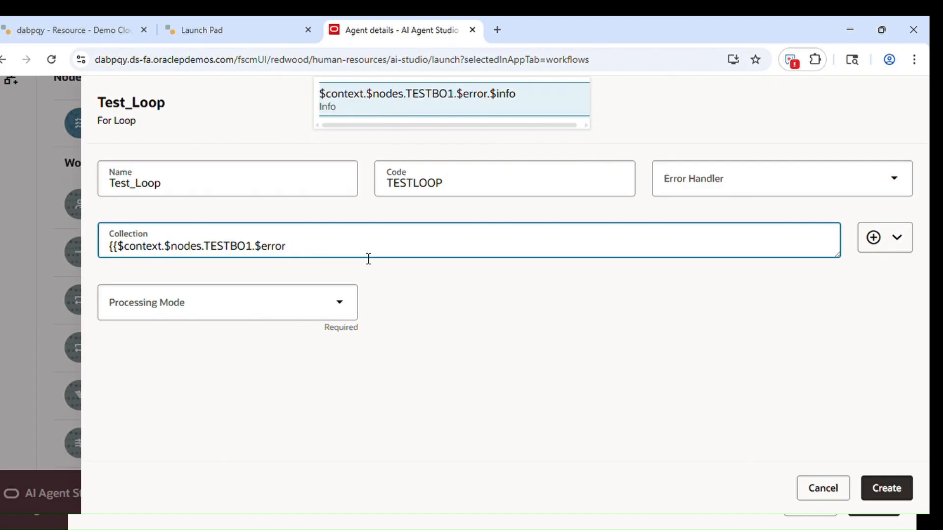
{"action": "key", "text": "BackSpace"}
{"action": "key", "text": "BackSpace"}
{"action": "key", "text": "BackSpace"}
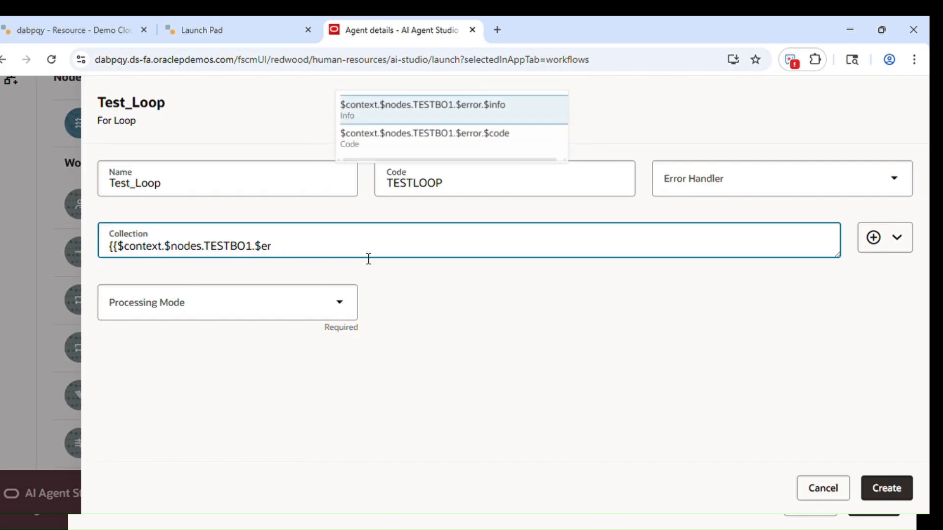
{"action": "type", "text": "output"}
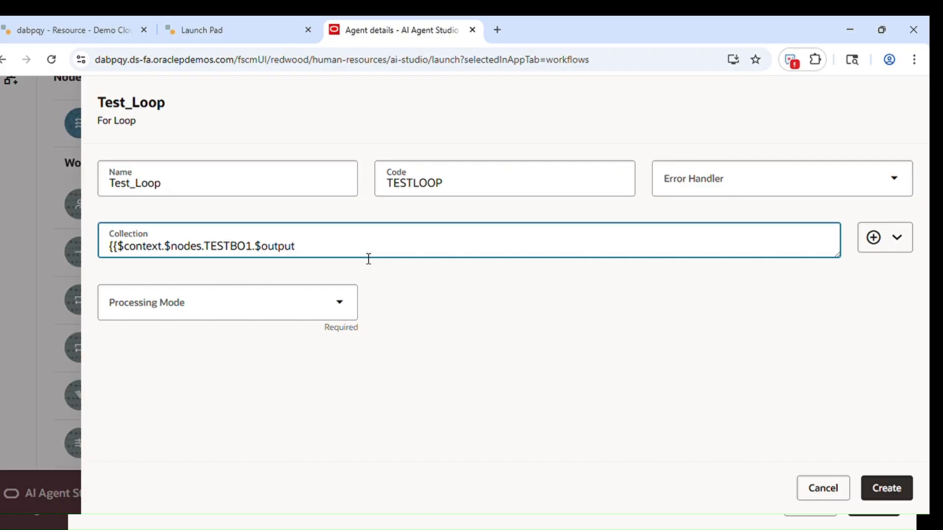
{"action": "type", "text": ".items}}"}
{"action": "left_click", "coordinate": [405, 282]}
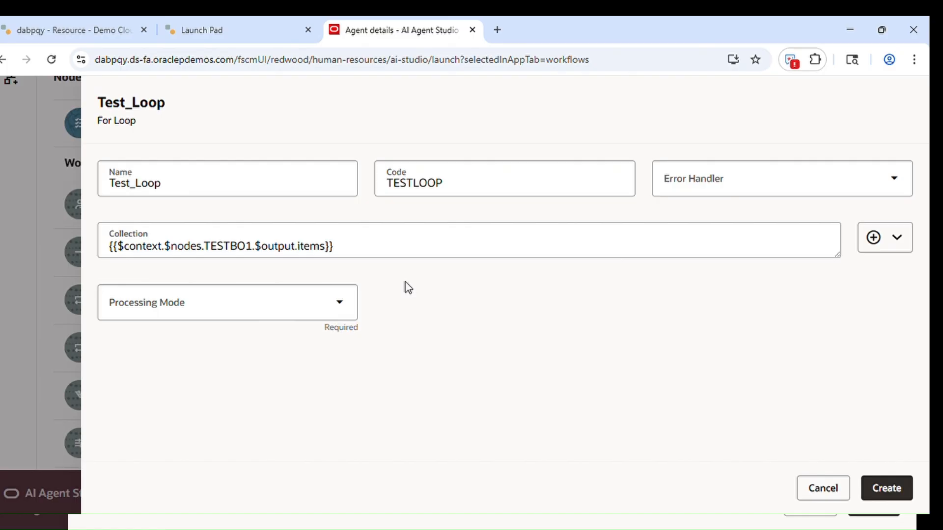
Create the Test_Loop node with Sequential processing mode and collapse it in the workflow
{"action": "left_click", "coordinate": [334, 303]}
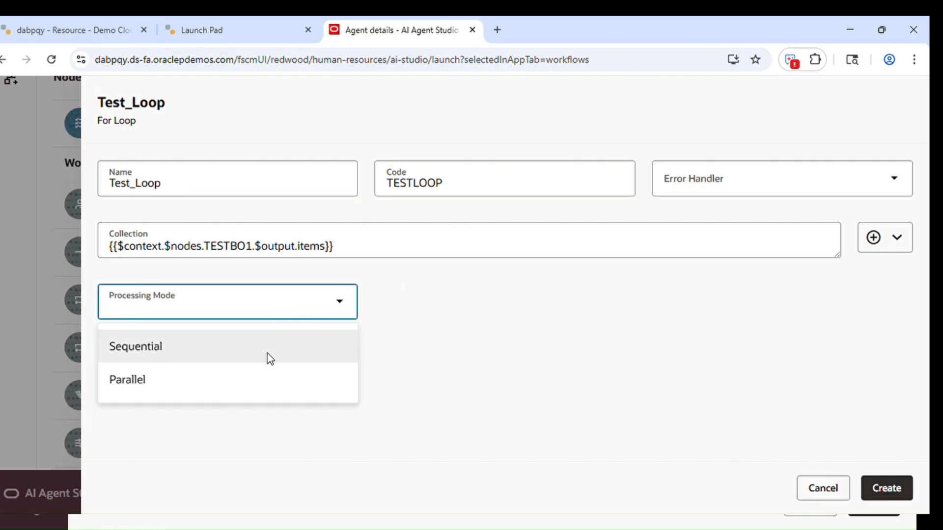
{"action": "left_click", "coordinate": [295, 350]}
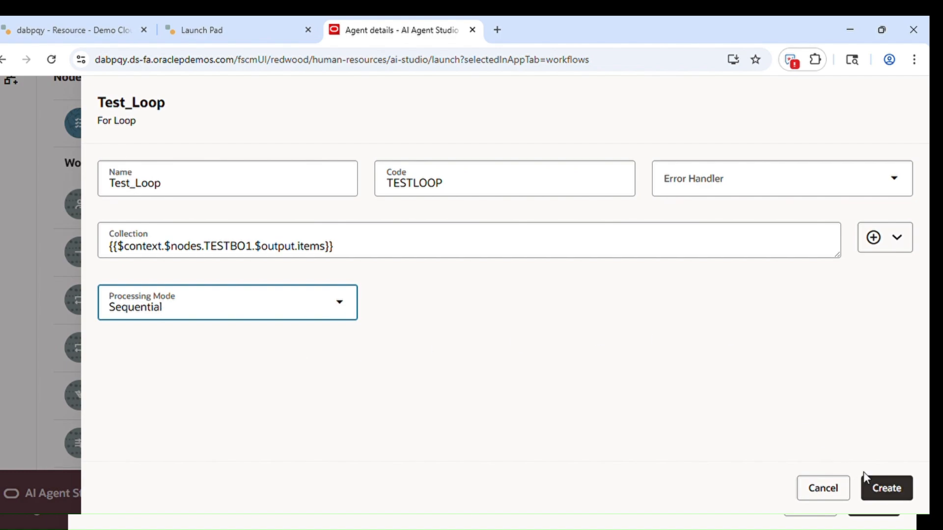
{"action": "left_click", "coordinate": [896, 499]}
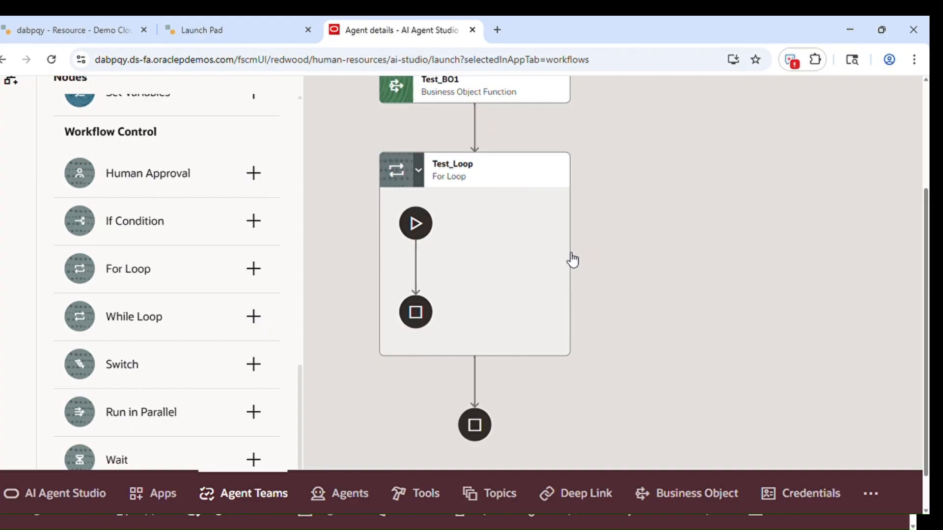
{"action": "left_click", "coordinate": [419, 172]}
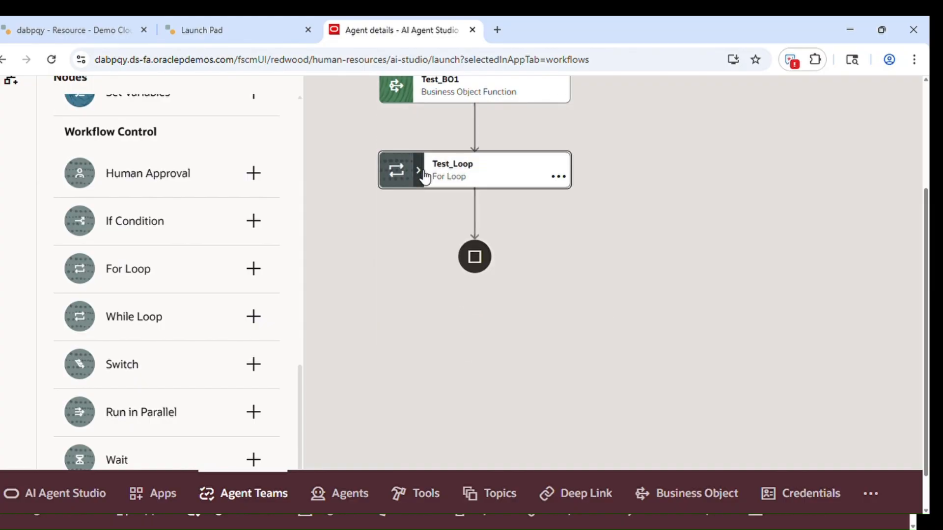
Expand Test_Loop and look over the AI node types that can be added inside the loop
{"action": "left_click", "coordinate": [421, 172]}
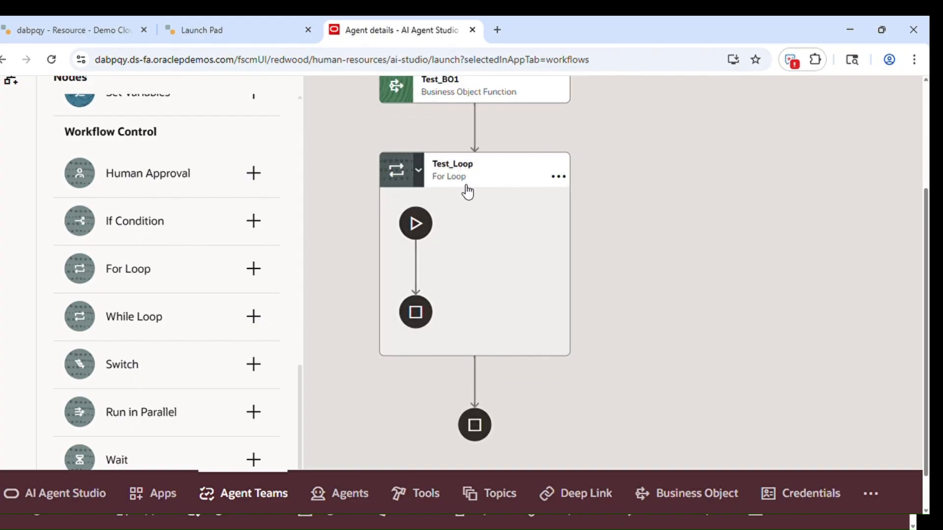
{"action": "mouse_move", "coordinate": [421, 271]}
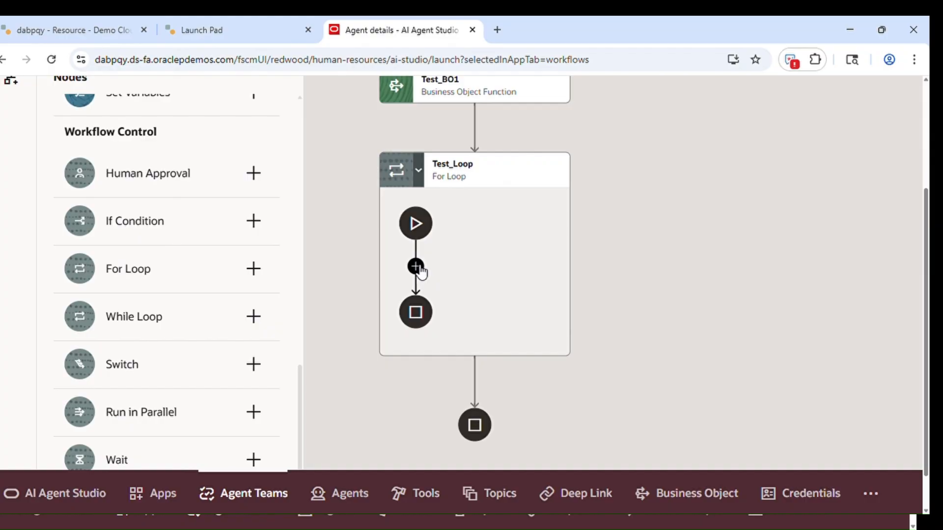
{"action": "left_click", "coordinate": [419, 268]}
{"action": "mouse_move", "coordinate": [473, 277]}
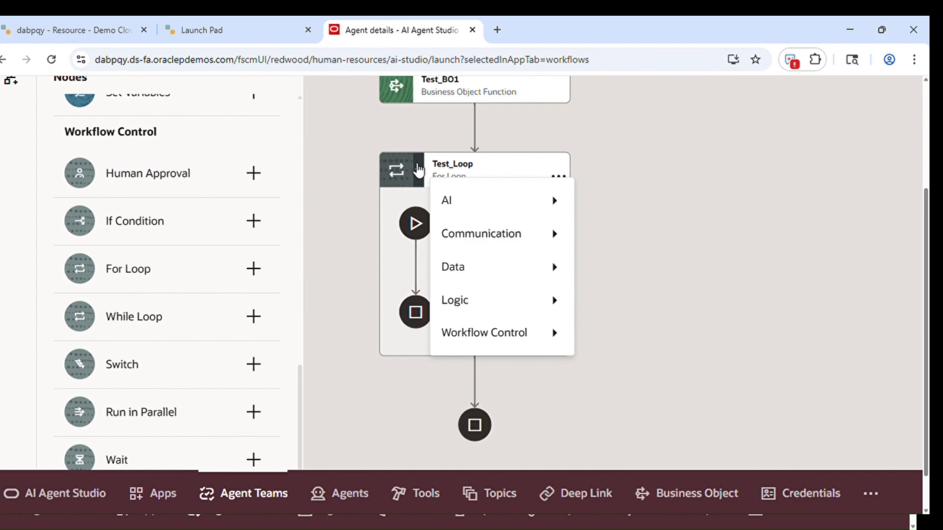
{"action": "mouse_move", "coordinate": [571, 196]}
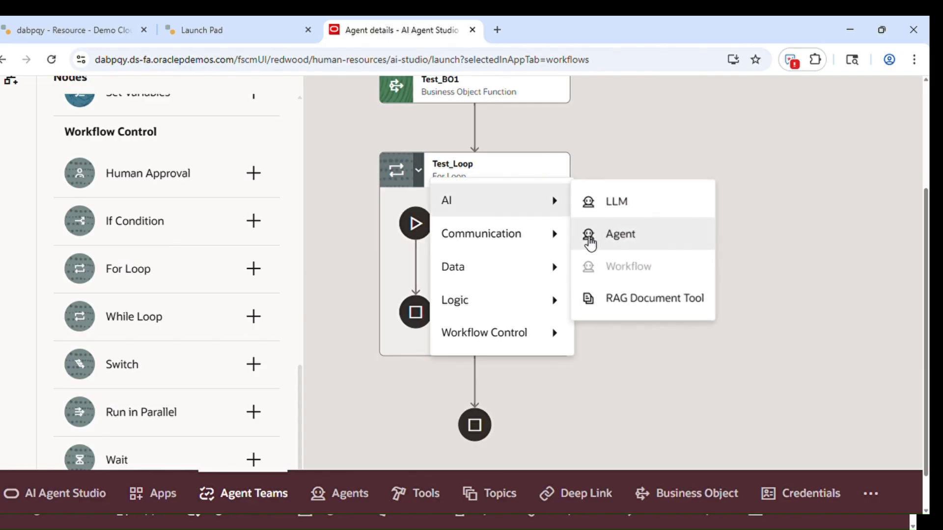
{"action": "left_click", "coordinate": [638, 370]}
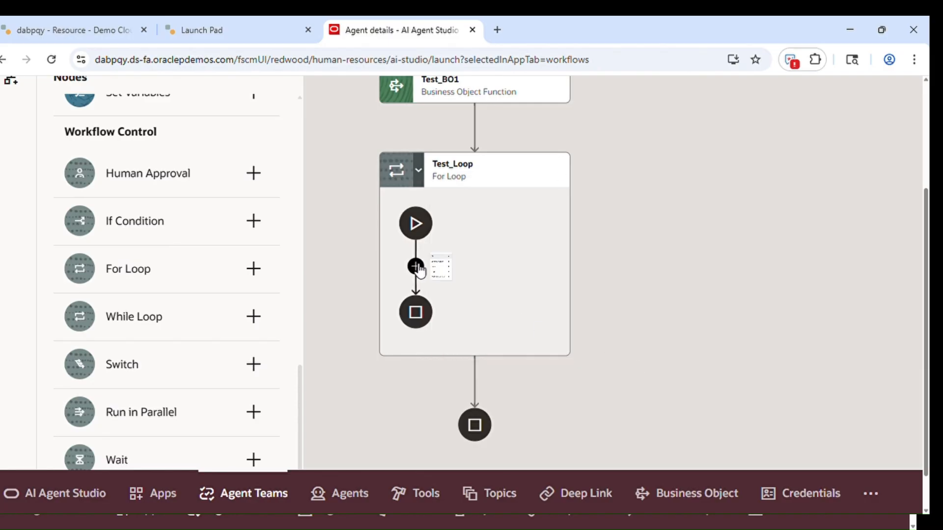
Insert a Code node inside Test_Loop, named "Test Code", with no error handler and the return type String
{"action": "left_click", "coordinate": [416, 267]}
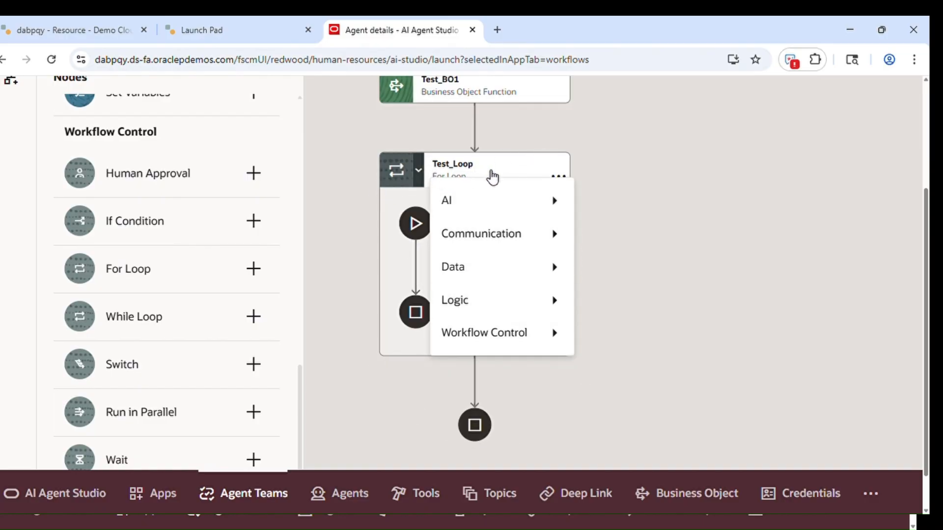
{"action": "mouse_move", "coordinate": [522, 299]}
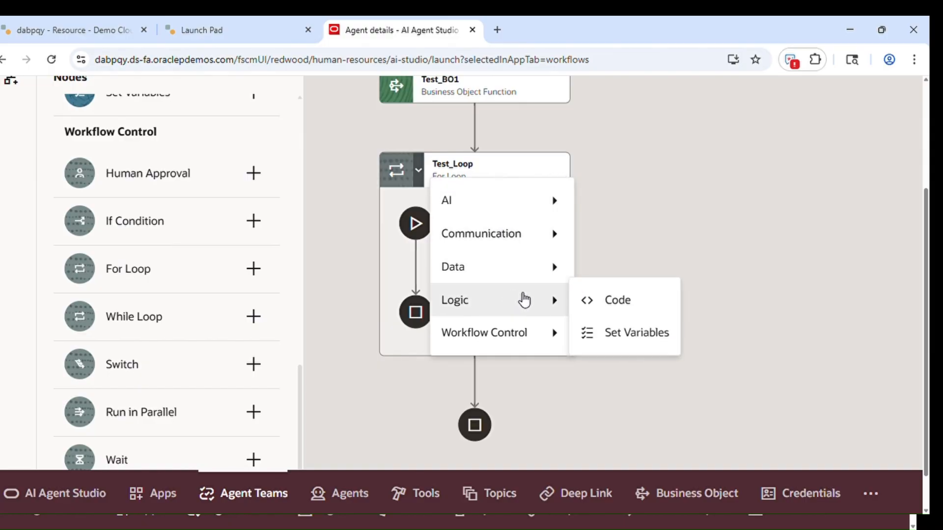
{"action": "left_click", "coordinate": [612, 305]}
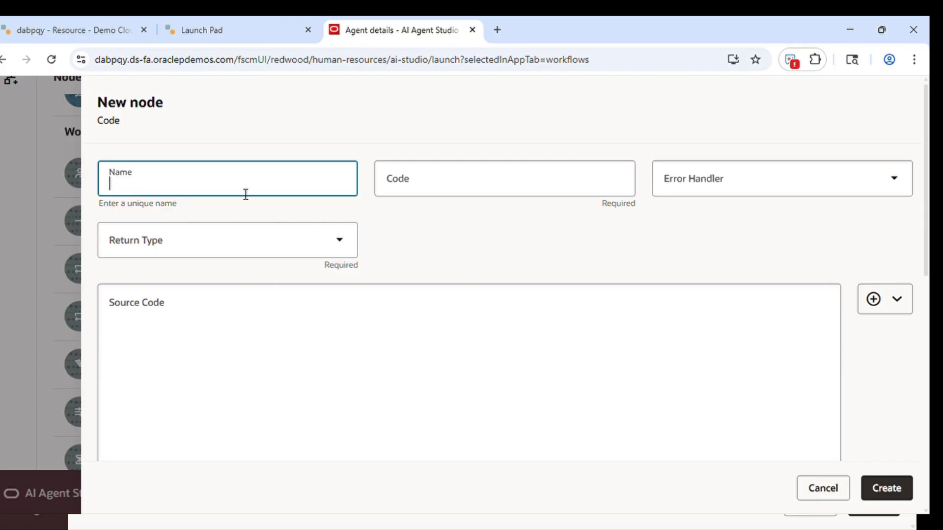
{"action": "type", "text": "Test Code"}
{"action": "left_click", "coordinate": [454, 221]}
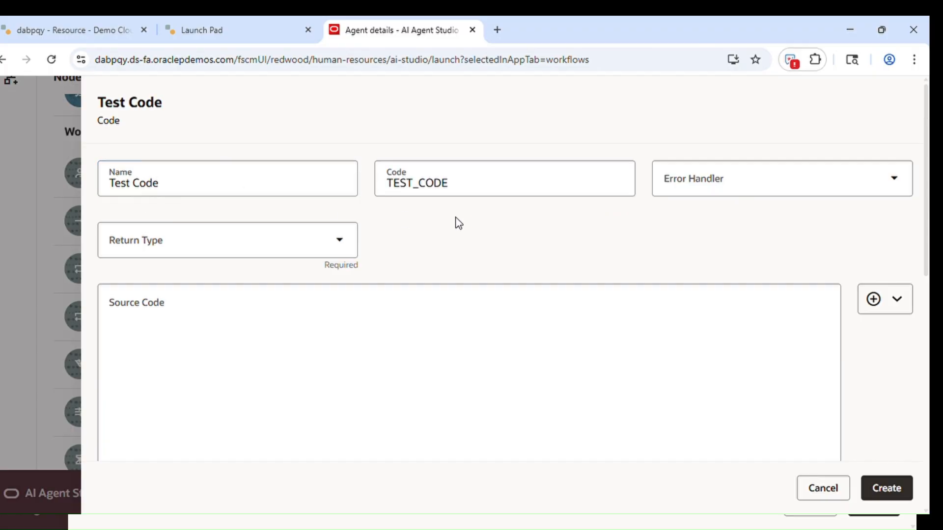
{"action": "left_click", "coordinate": [805, 201]}
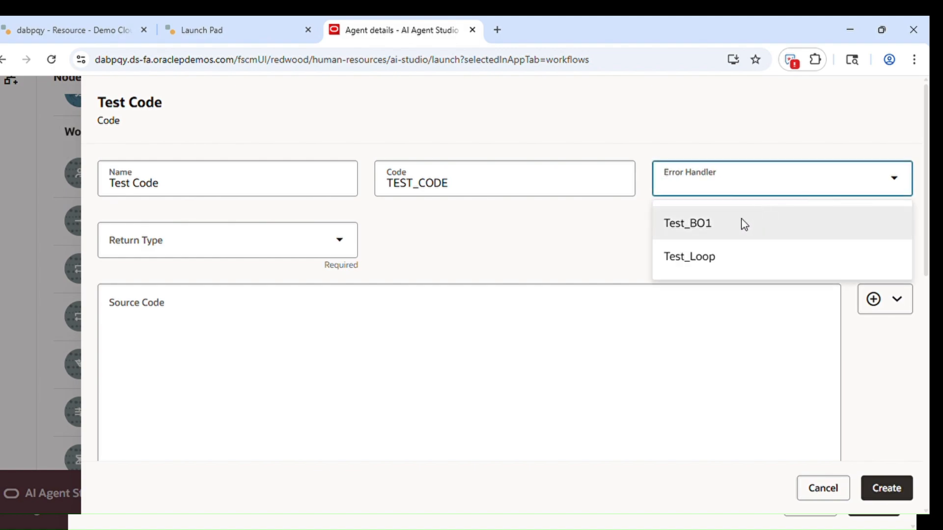
{"action": "left_click", "coordinate": [613, 238]}
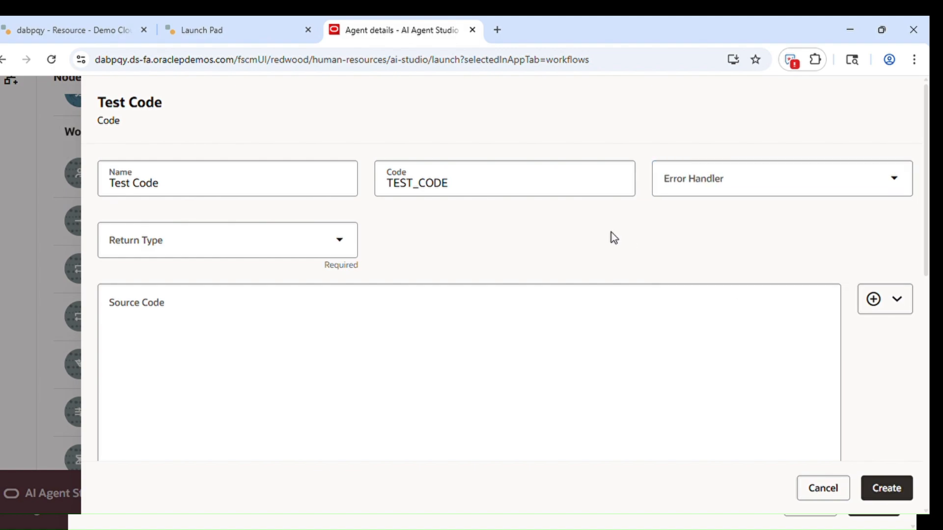
{"action": "left_click", "coordinate": [230, 247]}
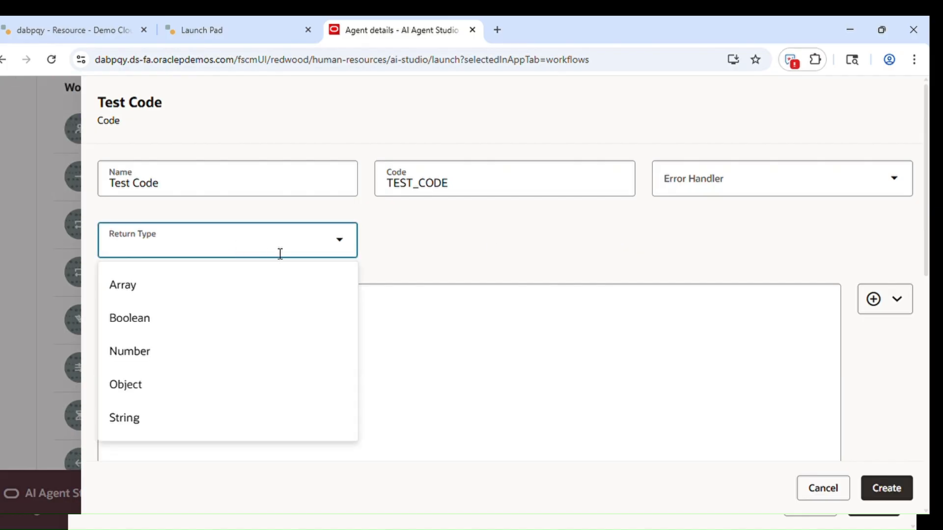
{"action": "left_click", "coordinate": [224, 420]}
{"action": "left_click", "coordinate": [351, 351]}
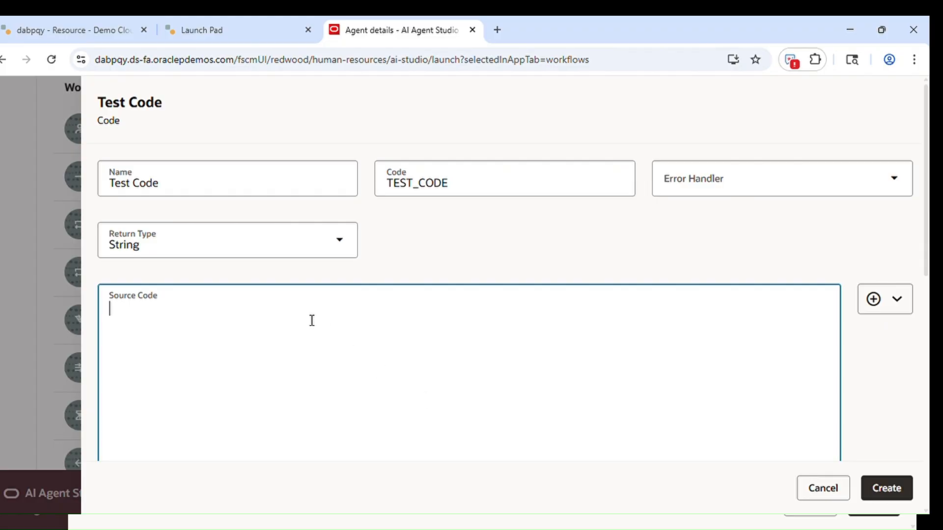
Build the source code from TESTLOOP's current item context expression so it reads $context.$nodes.TESTLOOP.$currentItem.WorkOrderId
{"action": "left_click", "coordinate": [903, 305]}
{"action": "mouse_move", "coordinate": [875, 351]}
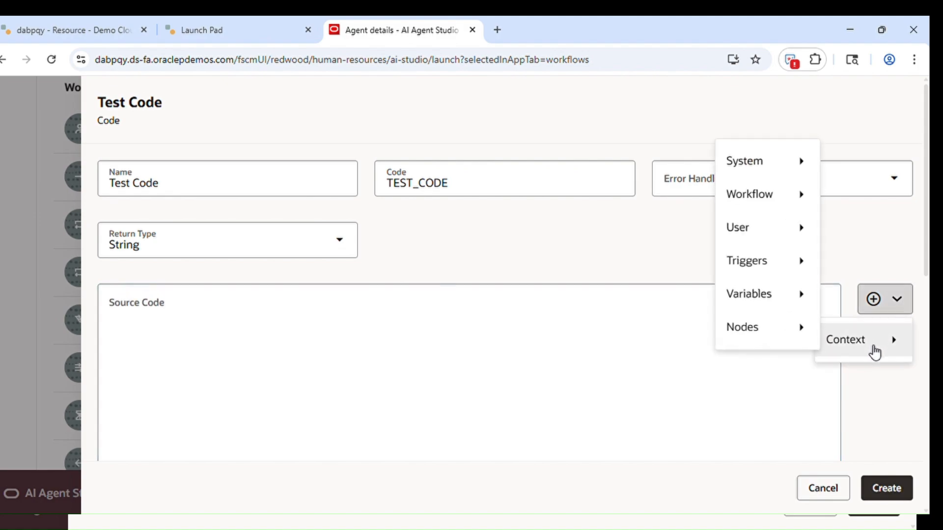
{"action": "mouse_move", "coordinate": [783, 330]}
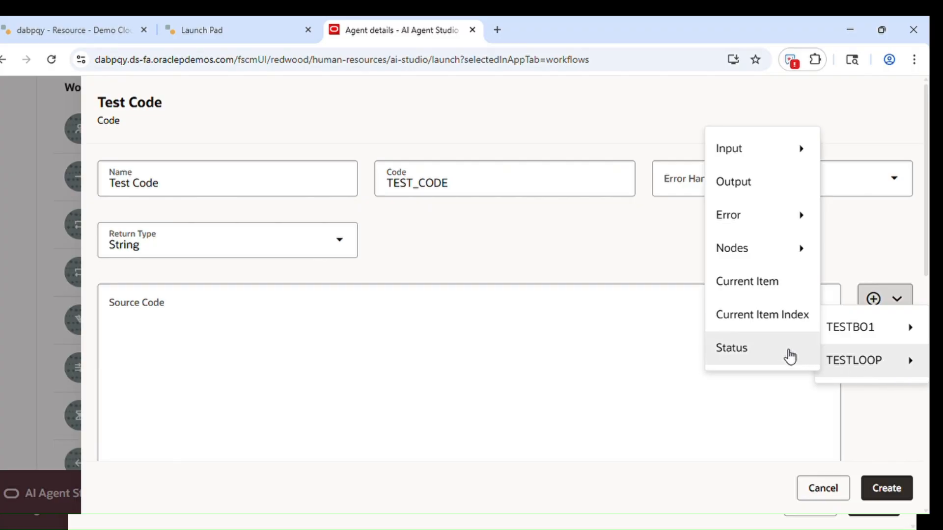
{"action": "left_click", "coordinate": [765, 287]}
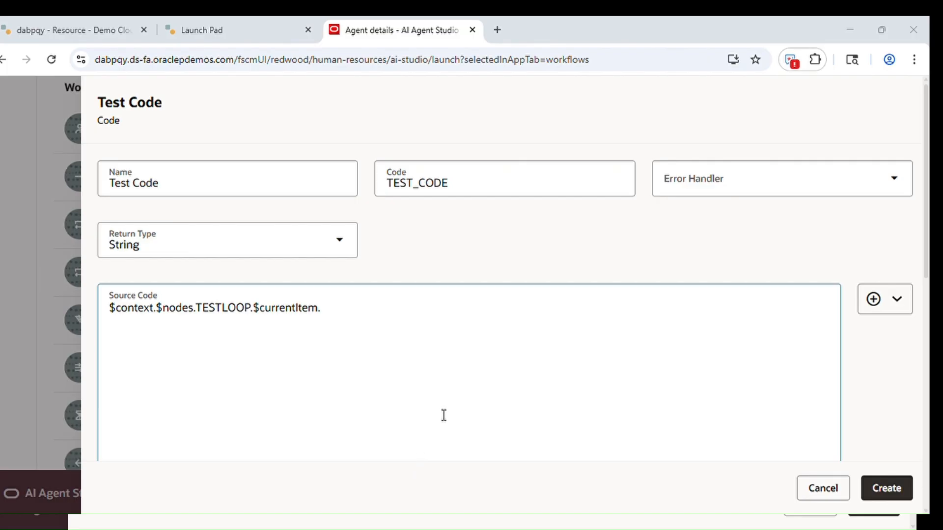
{"action": "left_click", "coordinate": [512, 420]}
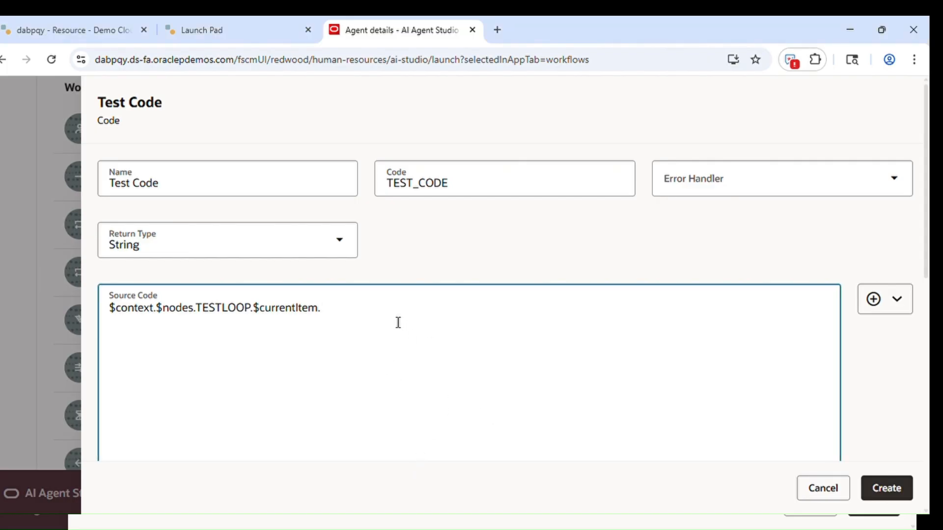
{"action": "type", "text": "WorkOrderId"}
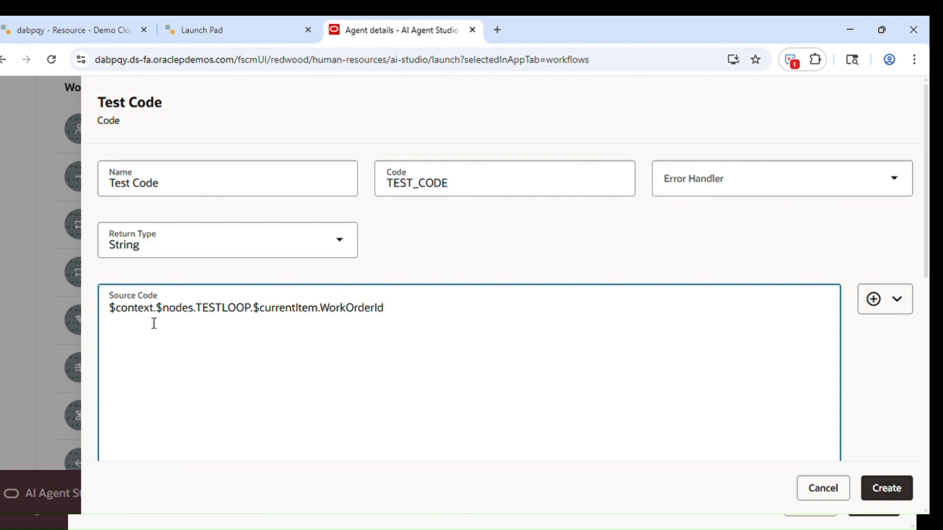
Create the Test Code node inside the loop and collapse Test_Loop in the workflow
{"action": "left_click_drag", "start_coordinate": [429, 328], "coordinate": [225, 309]}
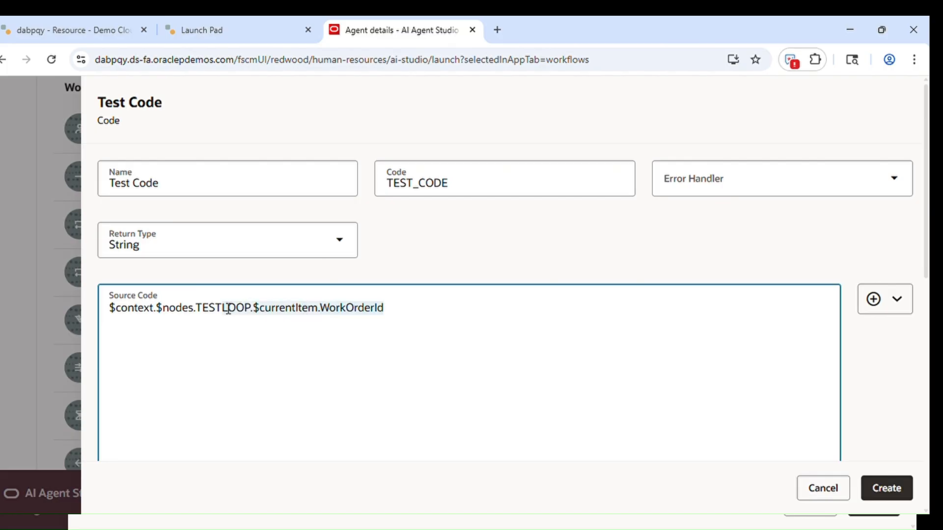
{"action": "double_click", "coordinate": [224, 310]}
{"action": "left_click", "coordinate": [305, 317]}
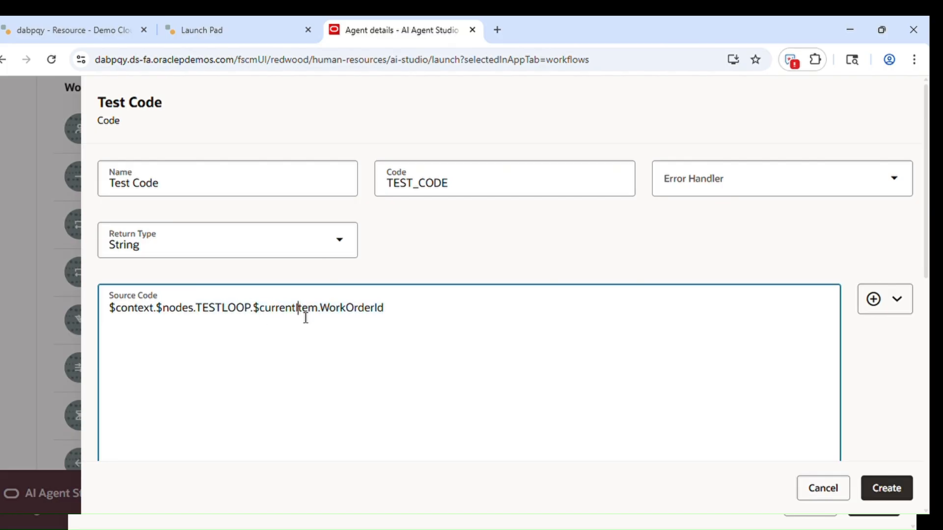
{"action": "left_click", "coordinate": [395, 316]}
{"action": "left_click", "coordinate": [365, 313]}
{"action": "left_click", "coordinate": [883, 496]}
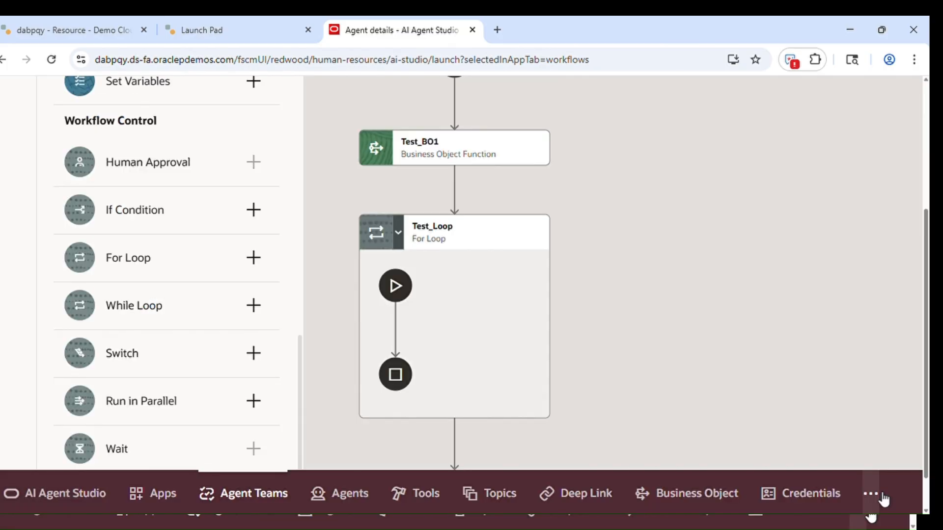
{"action": "left_click_drag", "start_coordinate": [664, 388], "coordinate": [666, 340]}
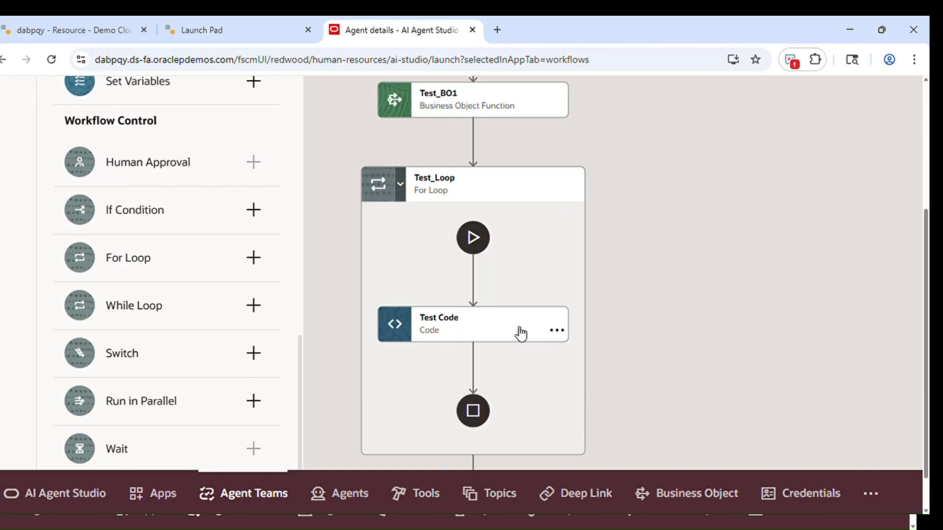
{"action": "left_click", "coordinate": [406, 186]}
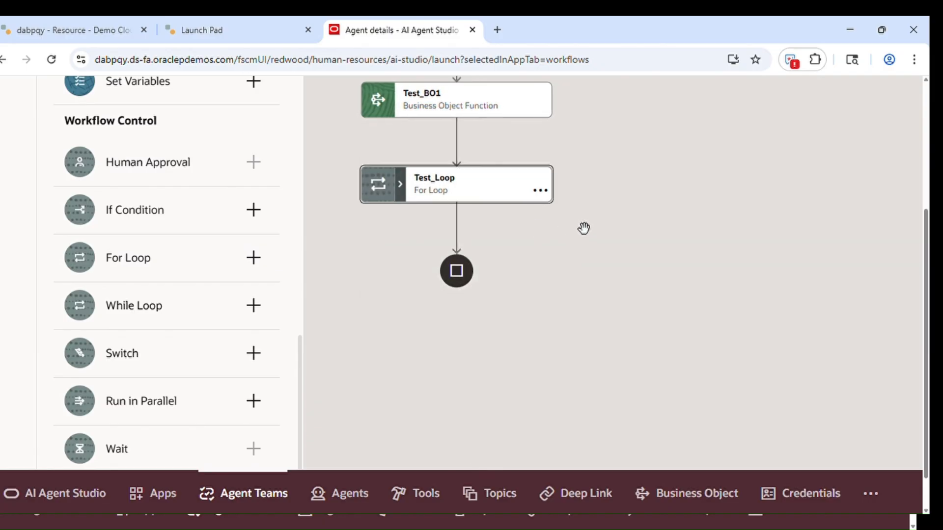
Insert a Send Email node between Test_Loop and the end of the workflow, named "Test Email"
{"action": "left_click_drag", "start_coordinate": [491, 219], "coordinate": [505, 253]}
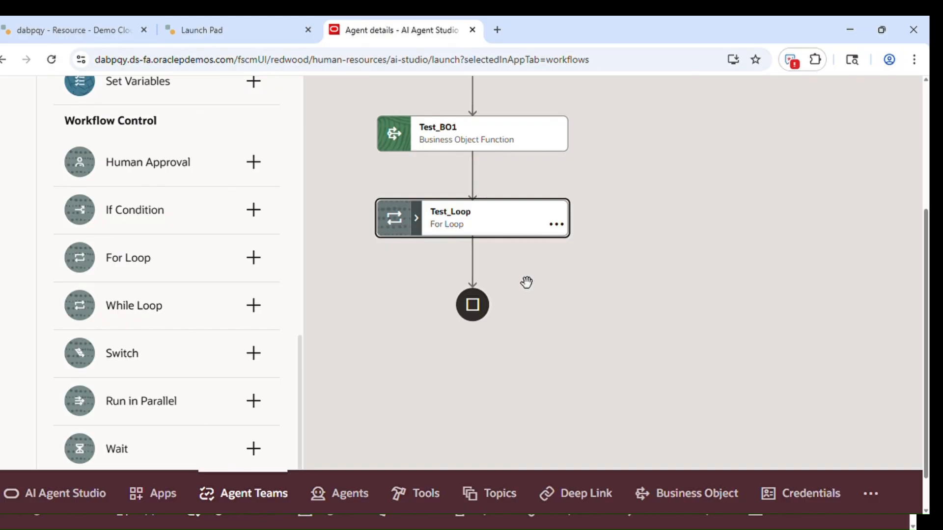
{"action": "left_click_drag", "start_coordinate": [303, 397], "coordinate": [306, 182]}
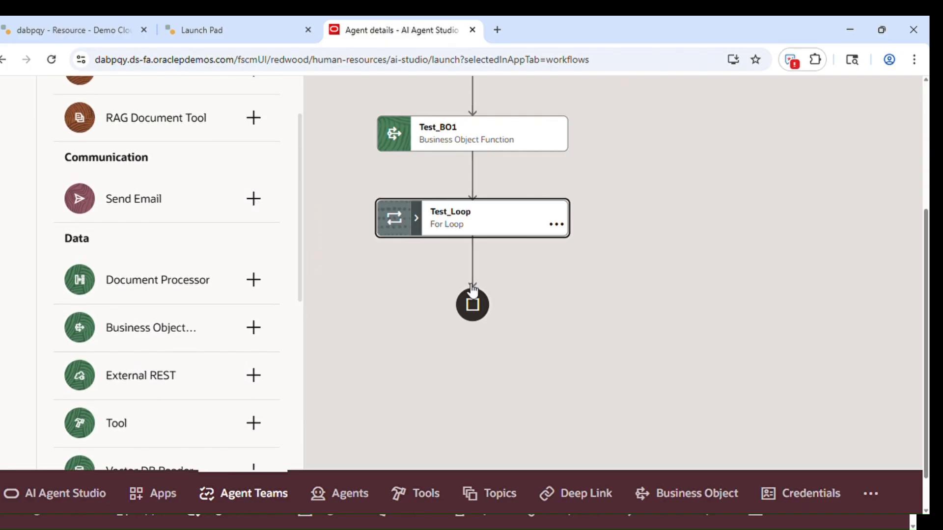
{"action": "left_click", "coordinate": [472, 259]}
{"action": "mouse_move", "coordinate": [613, 253]}
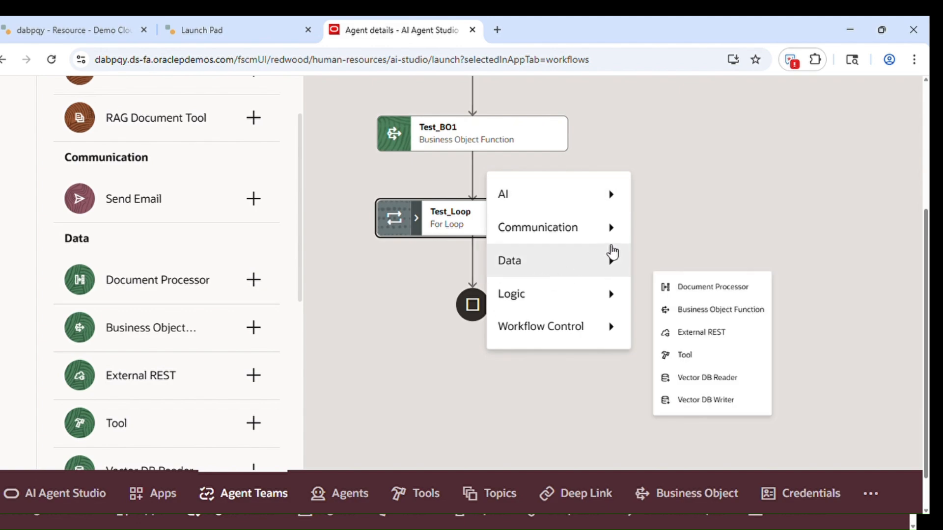
{"action": "mouse_move", "coordinate": [606, 232]}
{"action": "left_click", "coordinate": [687, 233]}
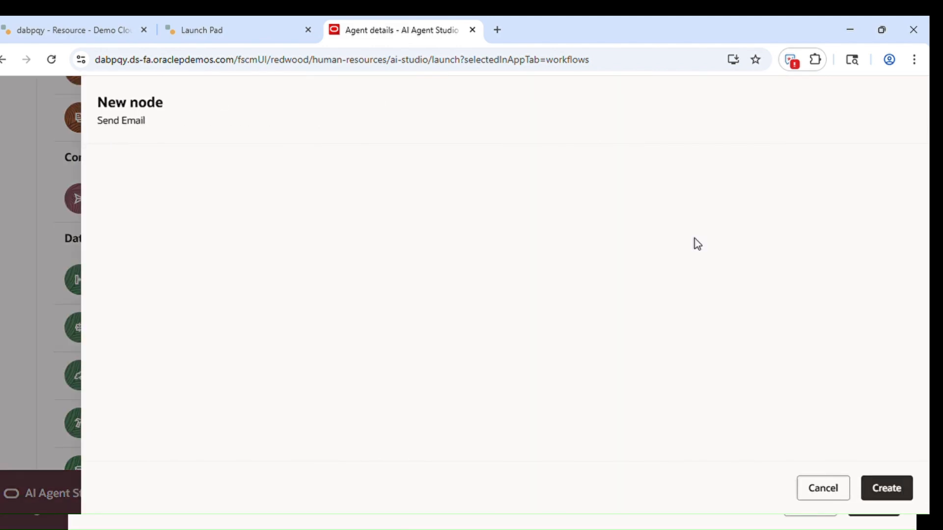
{"action": "left_click", "coordinate": [239, 202]}
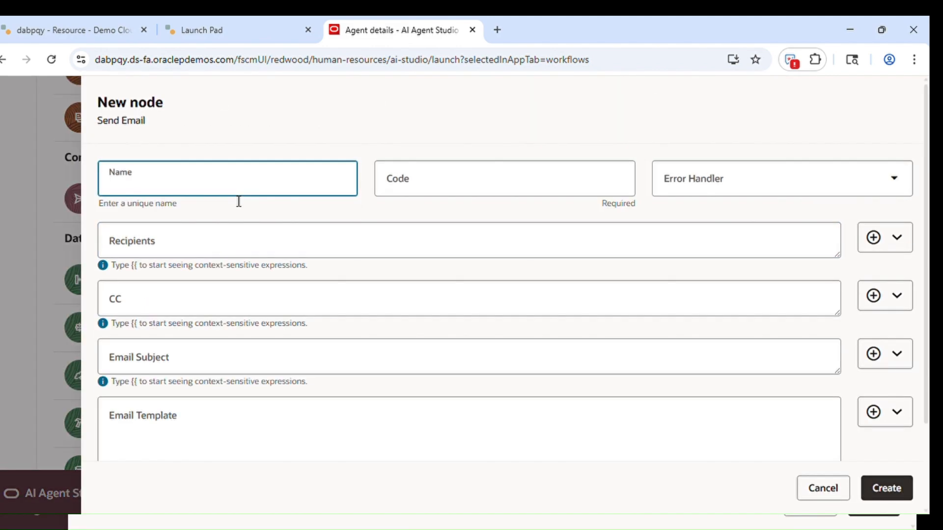
{"action": "type", "text": "Test"}
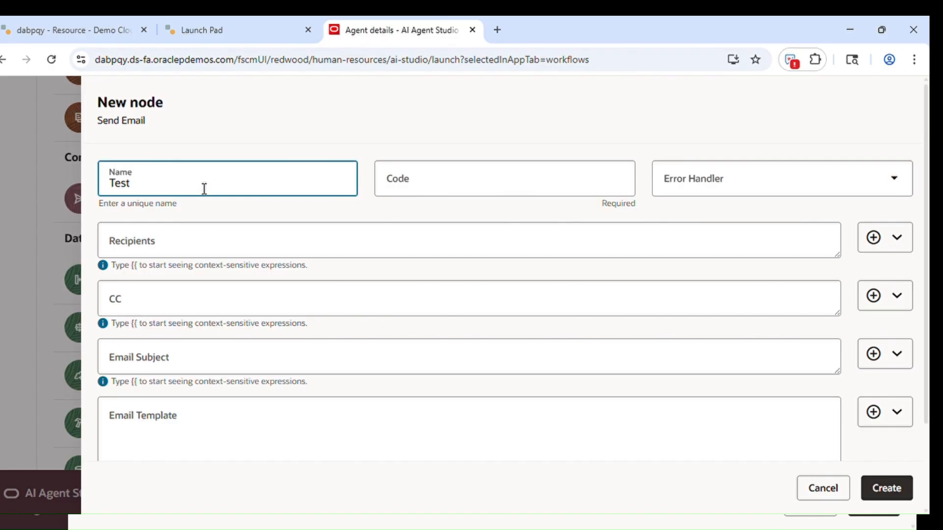
{"action": "type", "text": "Email"}
{"action": "left_click", "coordinate": [325, 208]}
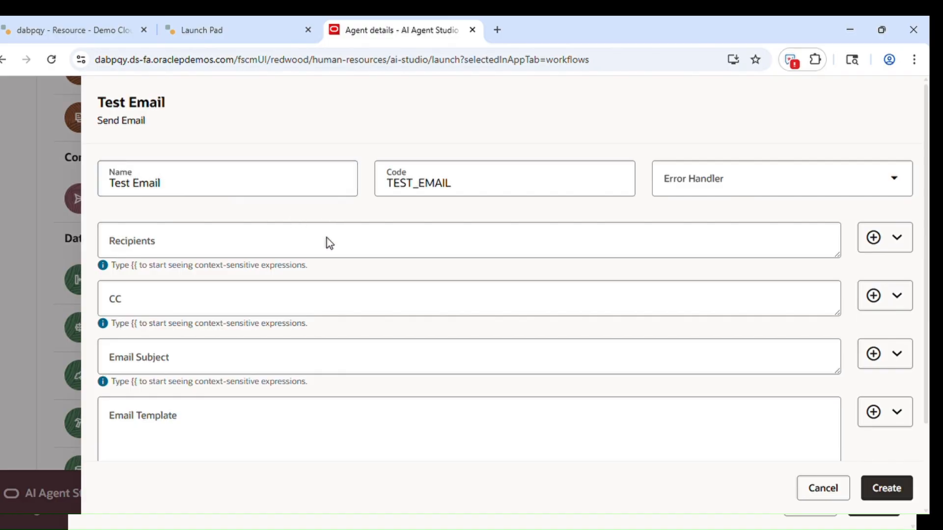
Examine the context expressions available for the Test Email recipients, including the Workflow and User groups
{"action": "left_click", "coordinate": [293, 255]}
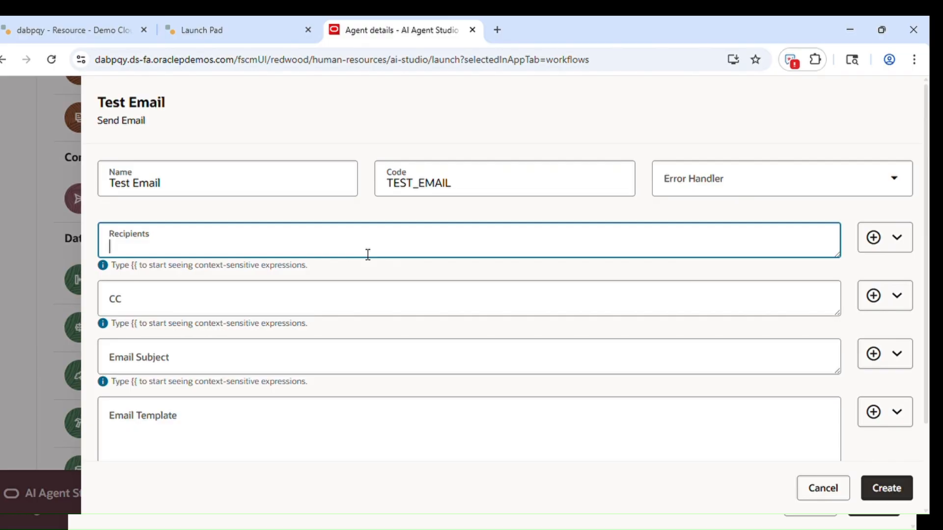
{"action": "left_click", "coordinate": [901, 250]}
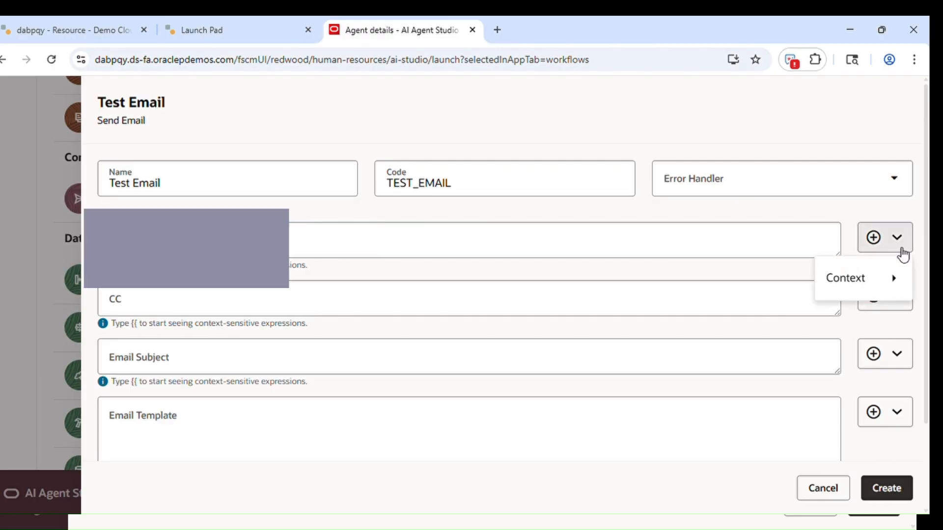
{"action": "mouse_move", "coordinate": [900, 276]}
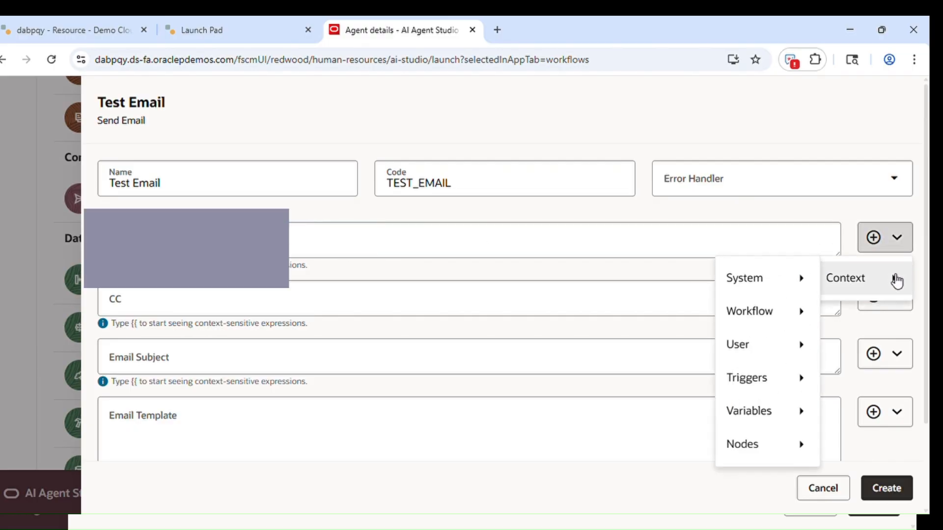
{"action": "mouse_move", "coordinate": [785, 286]}
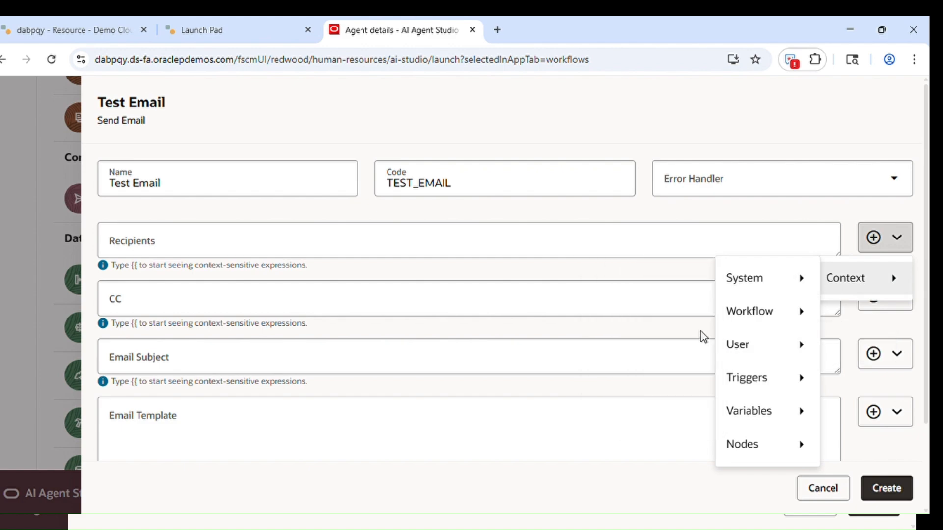
{"action": "mouse_move", "coordinate": [758, 320]}
{"action": "mouse_move", "coordinate": [781, 267]}
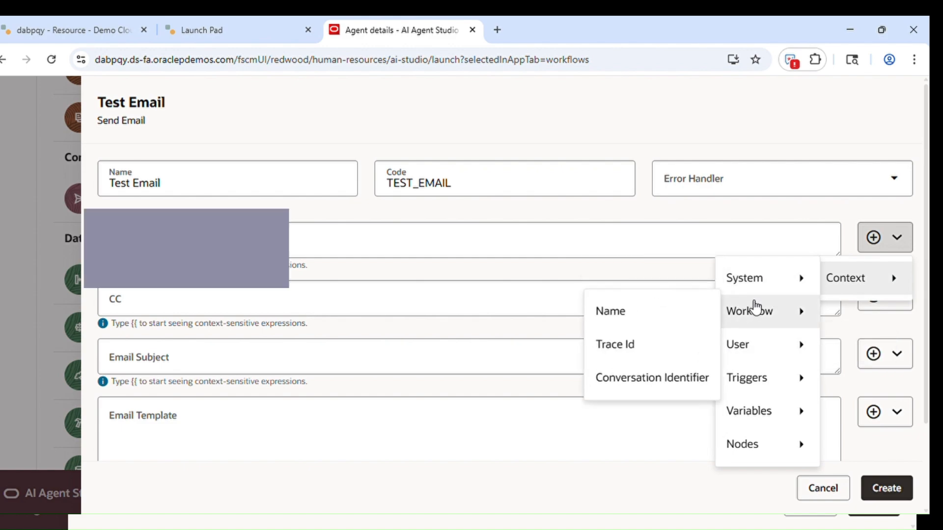
{"action": "mouse_move", "coordinate": [768, 346]}
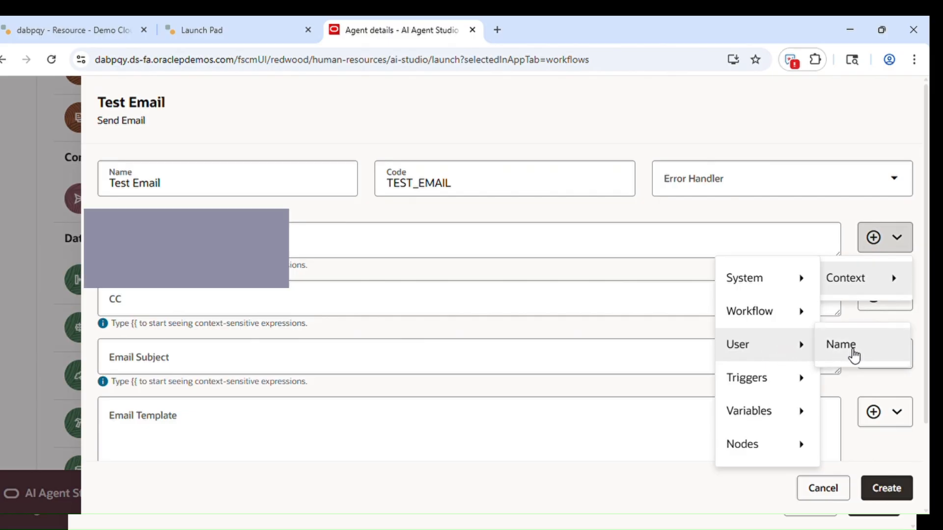
{"action": "left_click", "coordinate": [584, 329]}
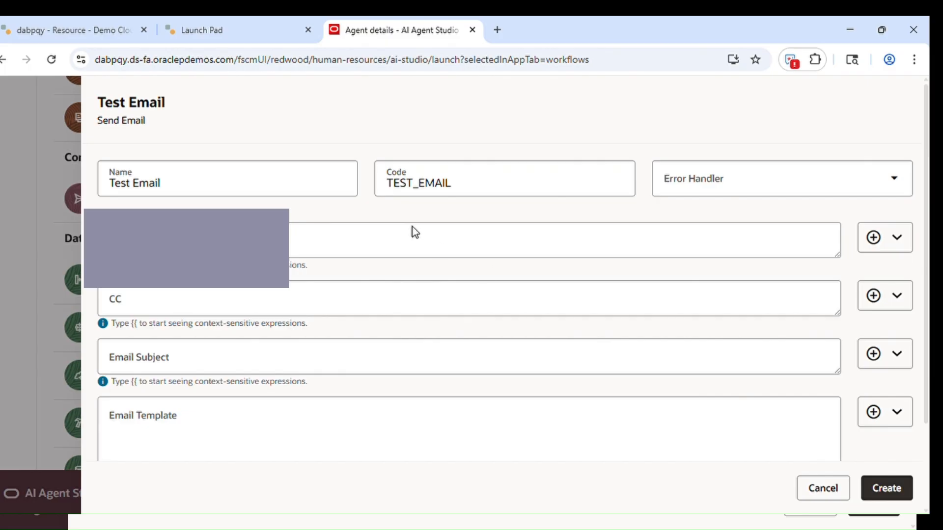
Try a directly entered recipient in the Recipients field of Test Email, then clear the field
{"action": "left_click", "coordinate": [392, 251]}
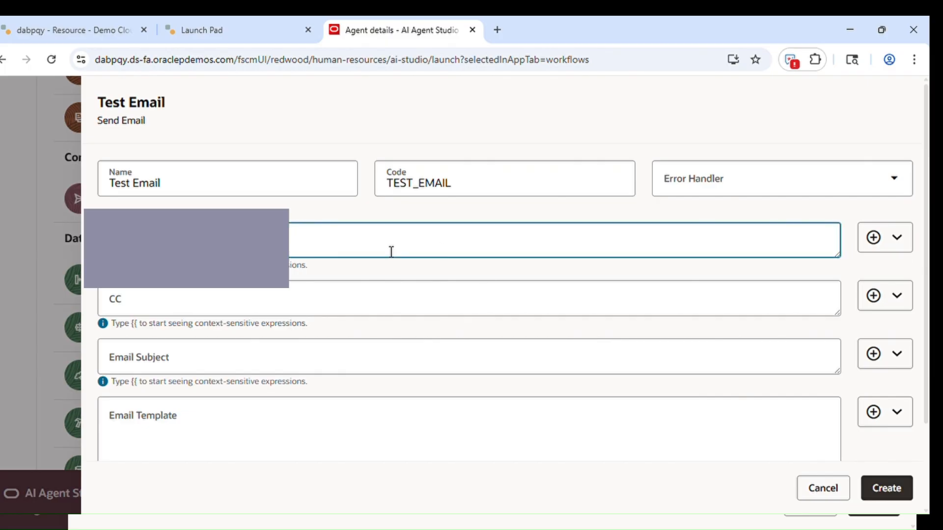
{"action": "type", "text": "nita"}
{"action": "left_click", "coordinate": [335, 294]}
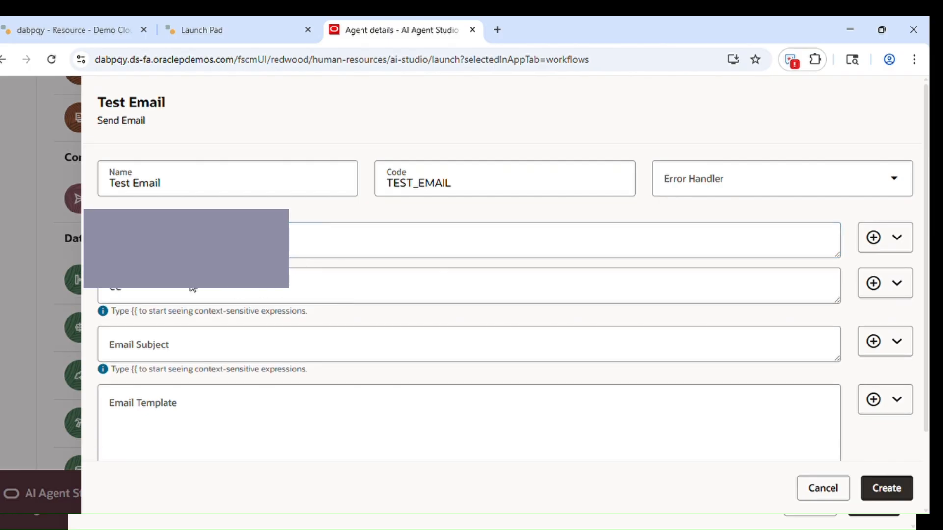
{"action": "left_click", "coordinate": [305, 241]}
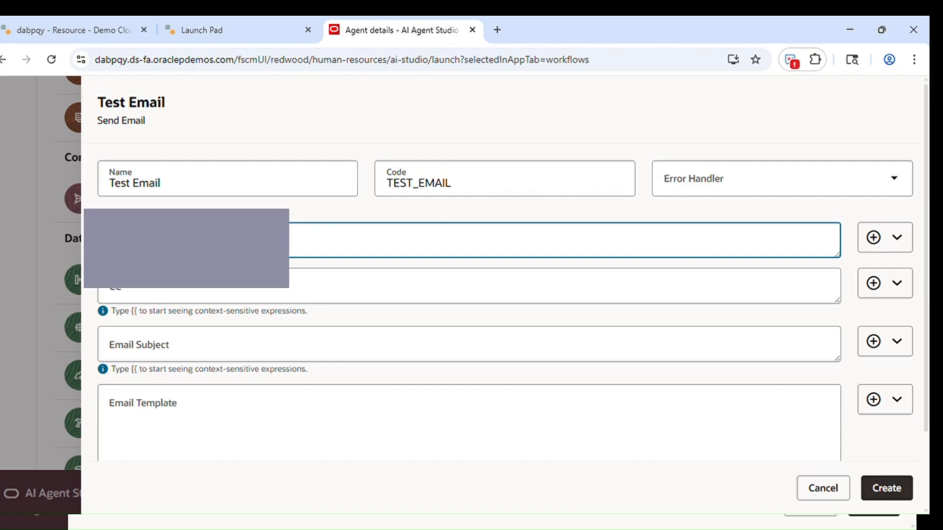
{"action": "left_click", "coordinate": [237, 337]}
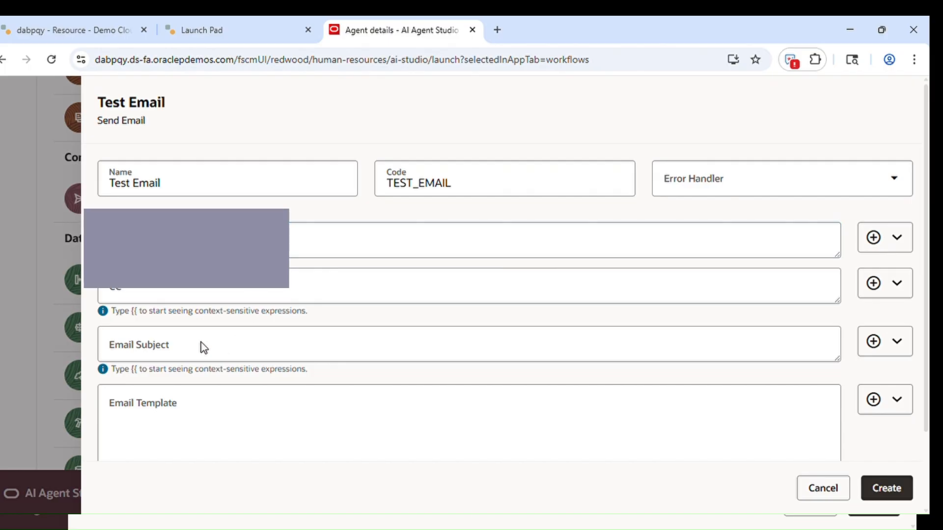
{"action": "left_click_drag", "start_coordinate": [927, 248], "coordinate": [928, 290]}
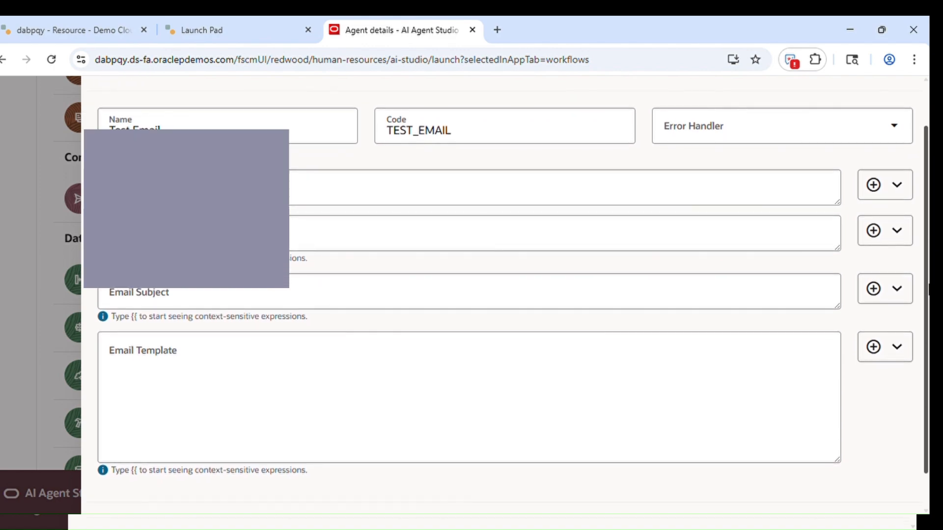
{"action": "scroll", "coordinate": [928, 290], "scroll_direction": "down", "scroll_amount": 1}
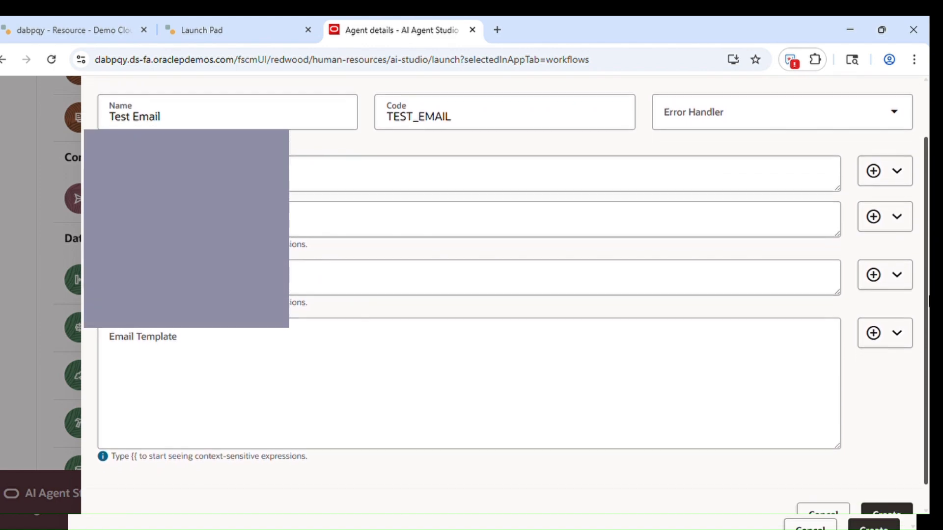
{"action": "left_click", "coordinate": [441, 276]}
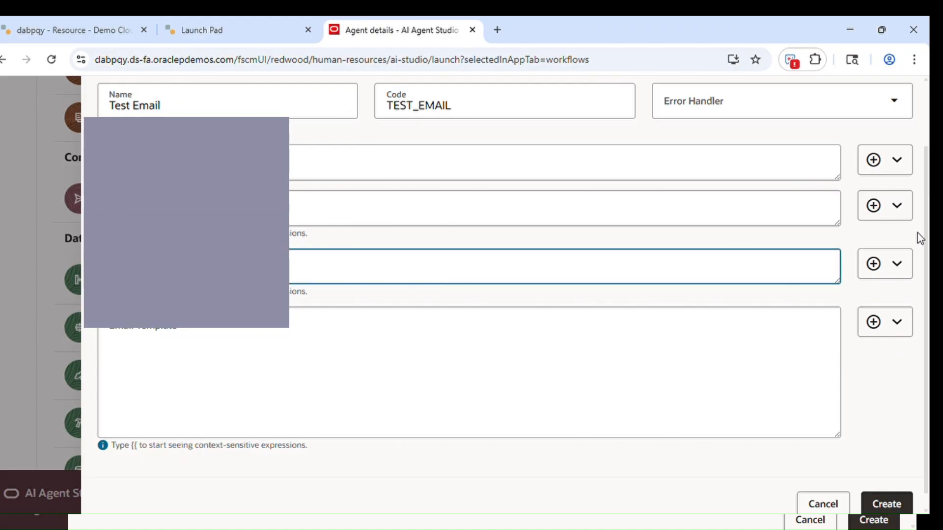
{"action": "left_click_drag", "start_coordinate": [926, 236], "coordinate": [925, 225]}
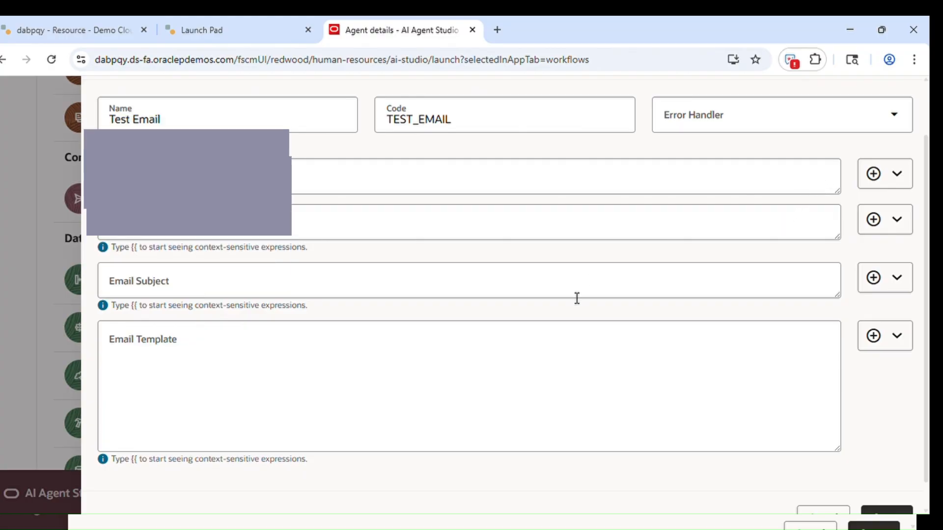
{"action": "left_click", "coordinate": [191, 177]}
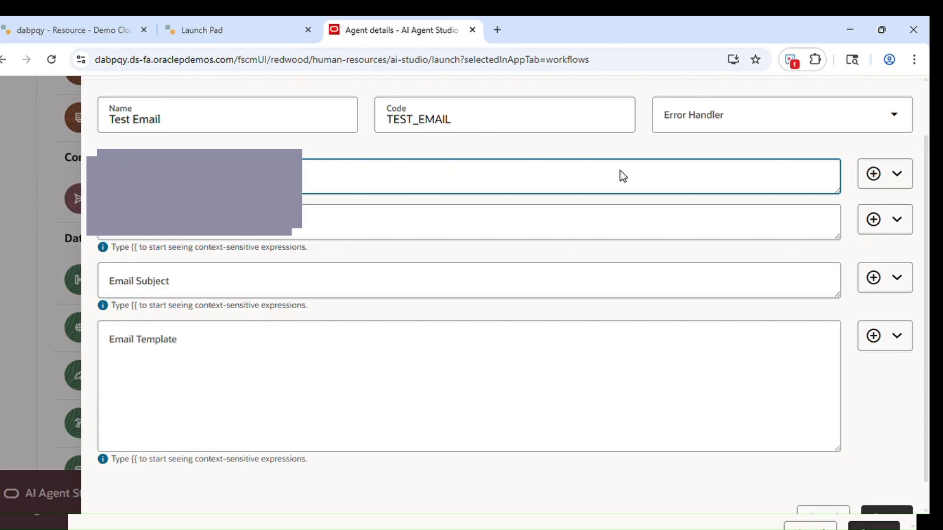
Set the Test Email recipients to the user name context expression {{$context.$user.$name}}
{"action": "left_click_drag", "start_coordinate": [925, 161], "coordinate": [922, 206]}
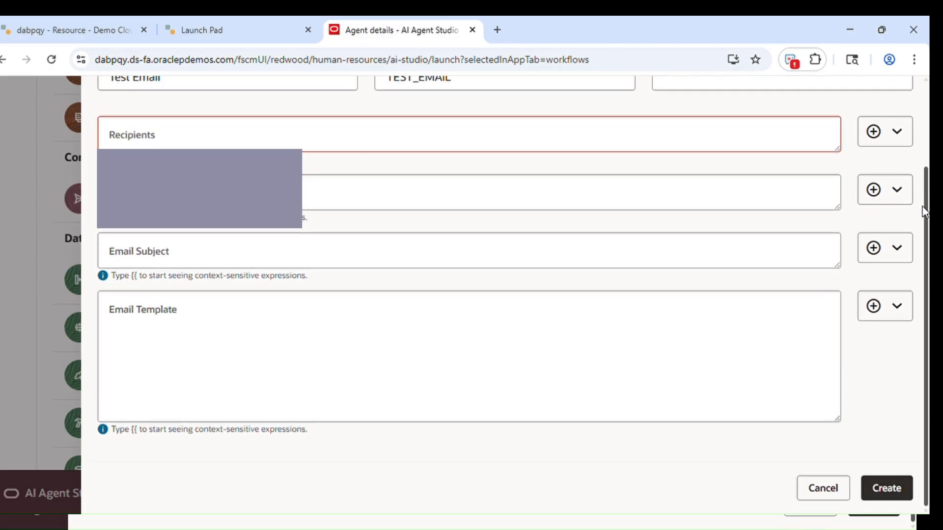
{"action": "left_click", "coordinate": [901, 136]}
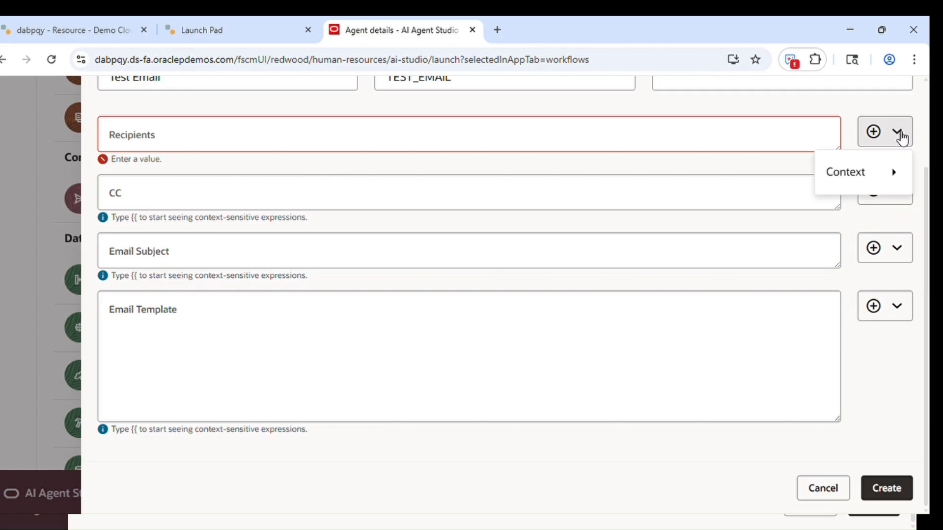
{"action": "mouse_move", "coordinate": [888, 175]}
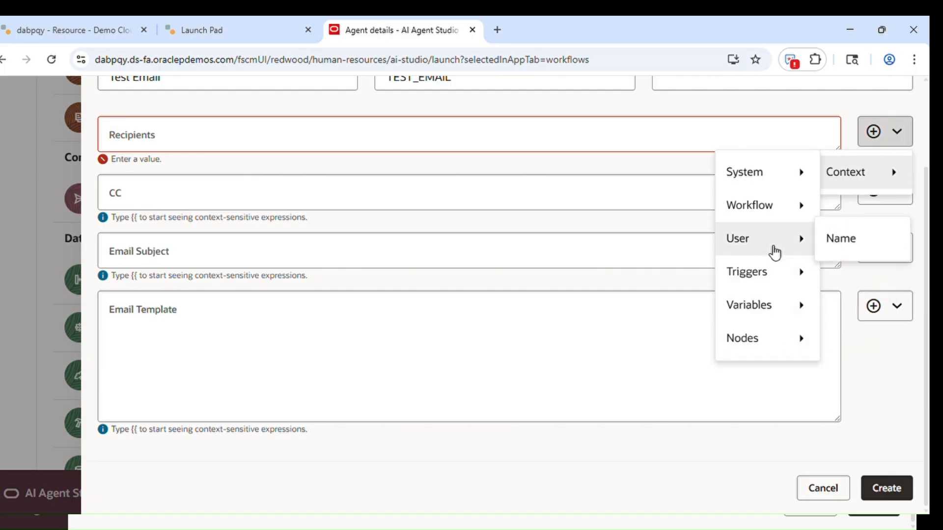
{"action": "mouse_move", "coordinate": [776, 240]}
{"action": "left_click", "coordinate": [852, 239]}
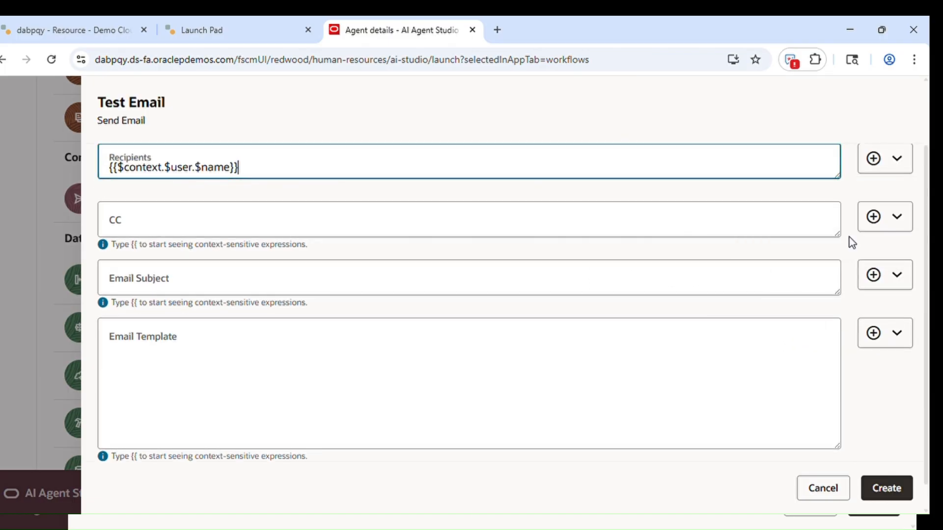
Leave CC empty and set the email subject to "Loop 1"
{"action": "left_click", "coordinate": [381, 221]}
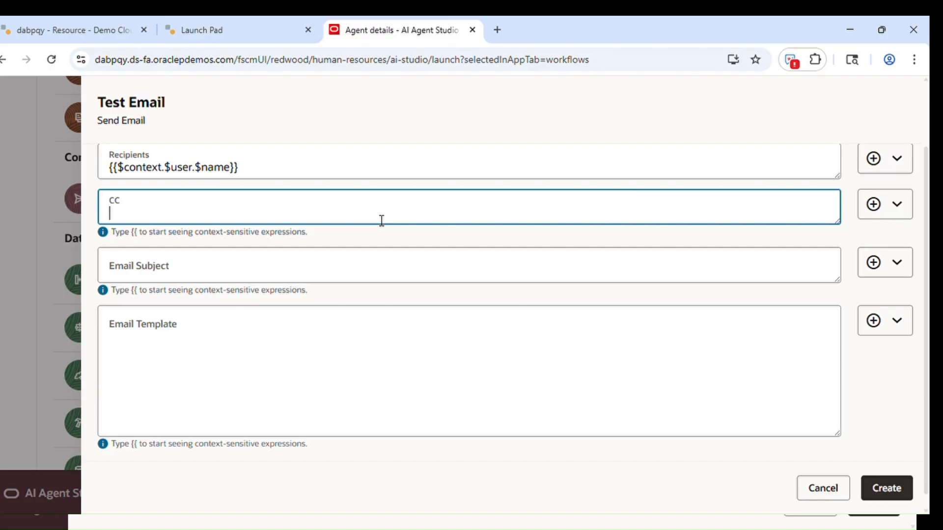
{"action": "left_click", "coordinate": [383, 283]}
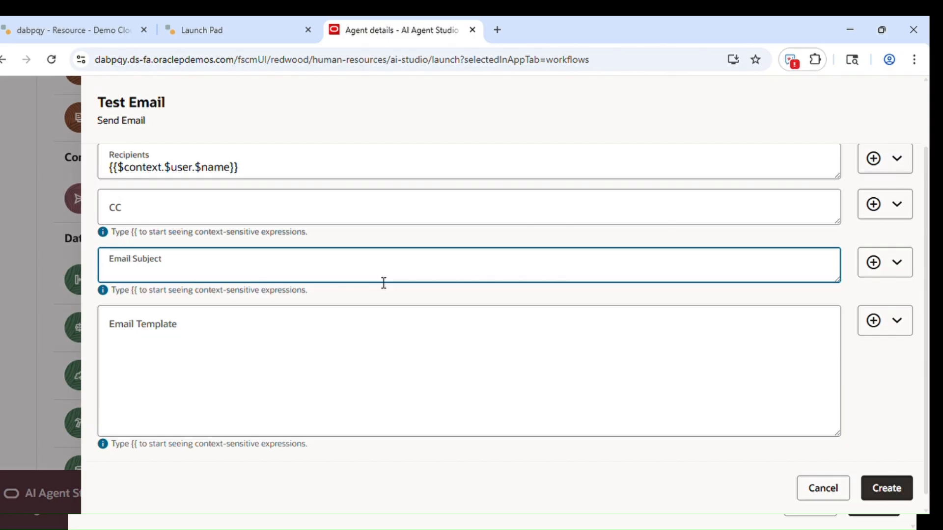
{"action": "type", "text": "Loop 1"}
Fill the email template with the output result expression of TEST_CODE inside TESTLOOP, {{$context.$nodes.TESTLOOP.TEST_CODE.$output.result}}
{"action": "left_click", "coordinate": [232, 396]}
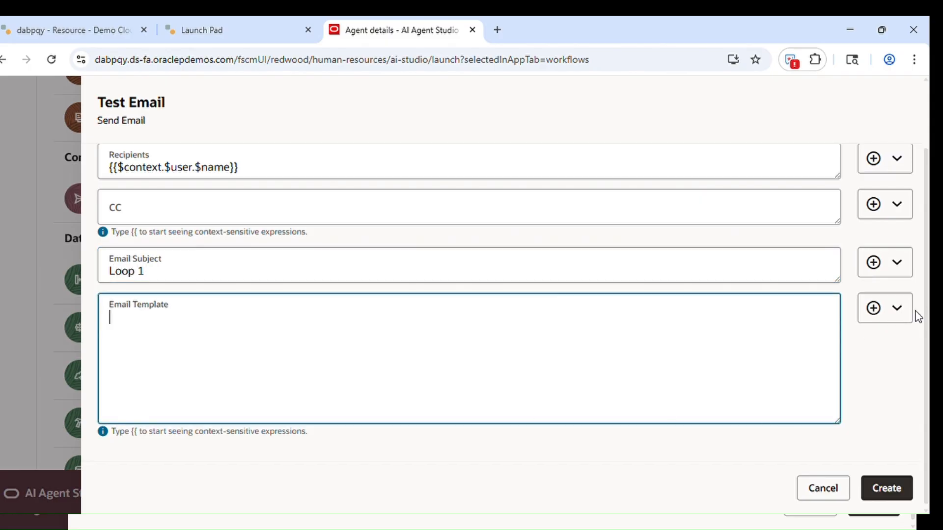
{"action": "left_click", "coordinate": [898, 309]}
{"action": "mouse_move", "coordinate": [879, 360]}
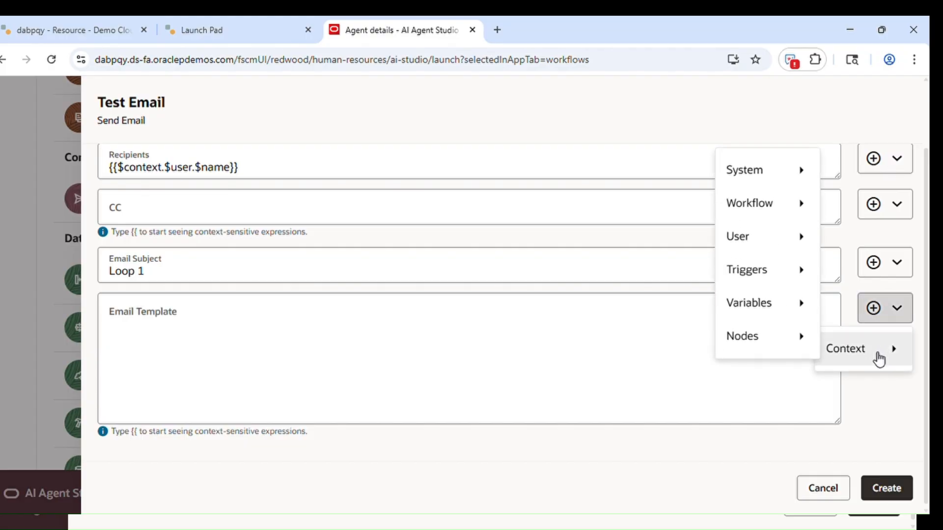
{"action": "mouse_move", "coordinate": [775, 347]}
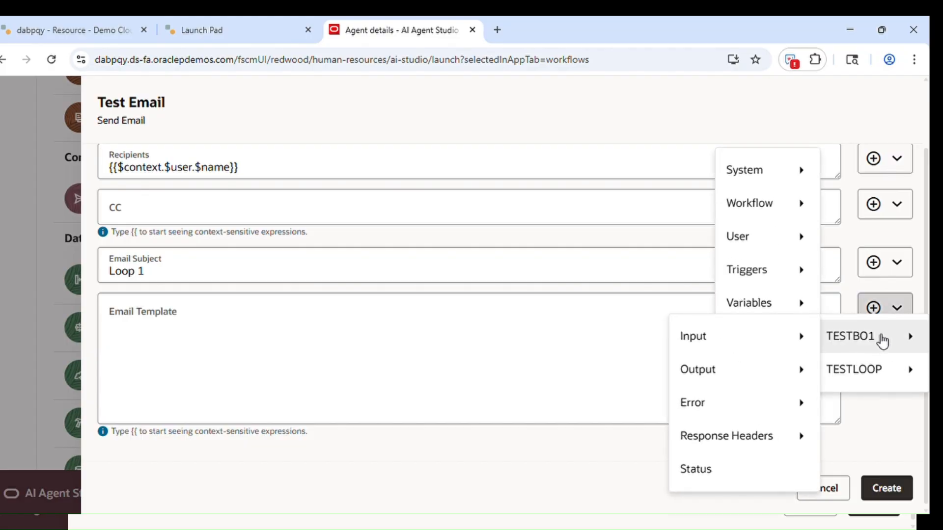
{"action": "mouse_move", "coordinate": [725, 222]}
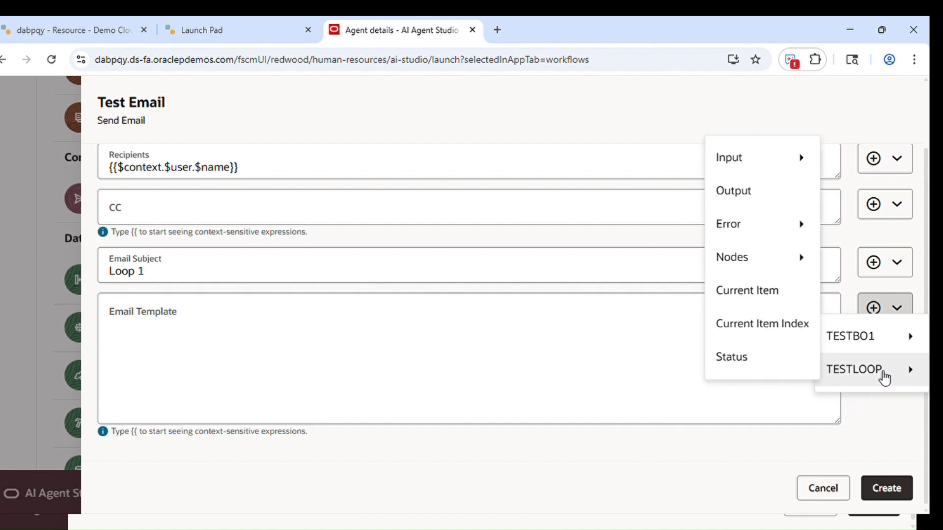
{"action": "mouse_move", "coordinate": [755, 162]}
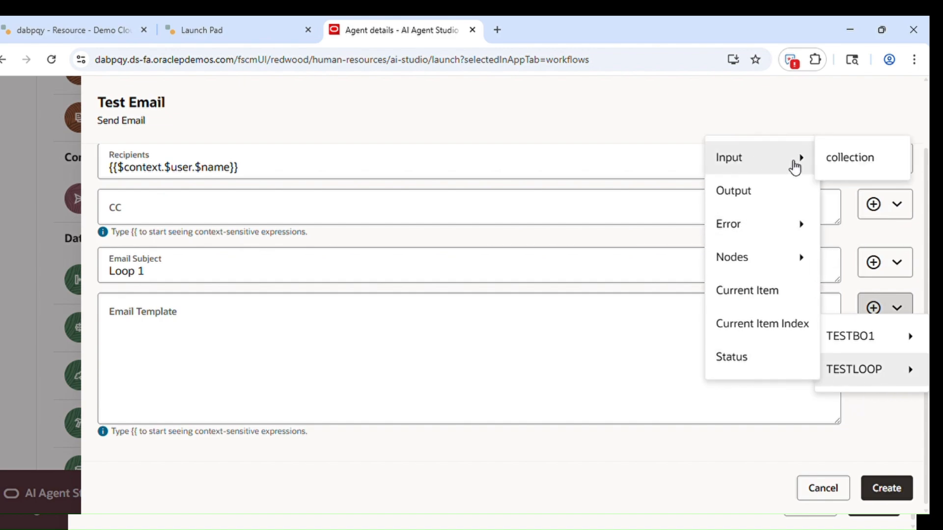
{"action": "mouse_move", "coordinate": [773, 268]}
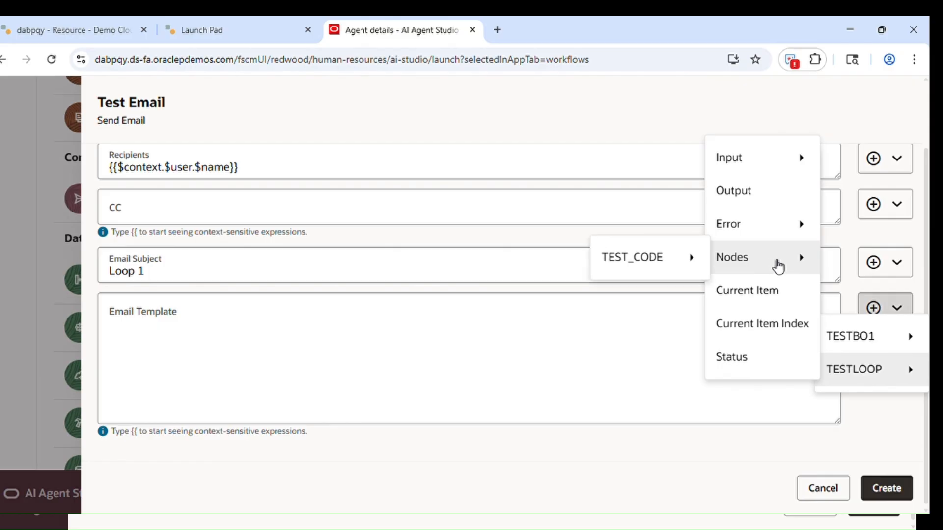
{"action": "mouse_move", "coordinate": [663, 270]}
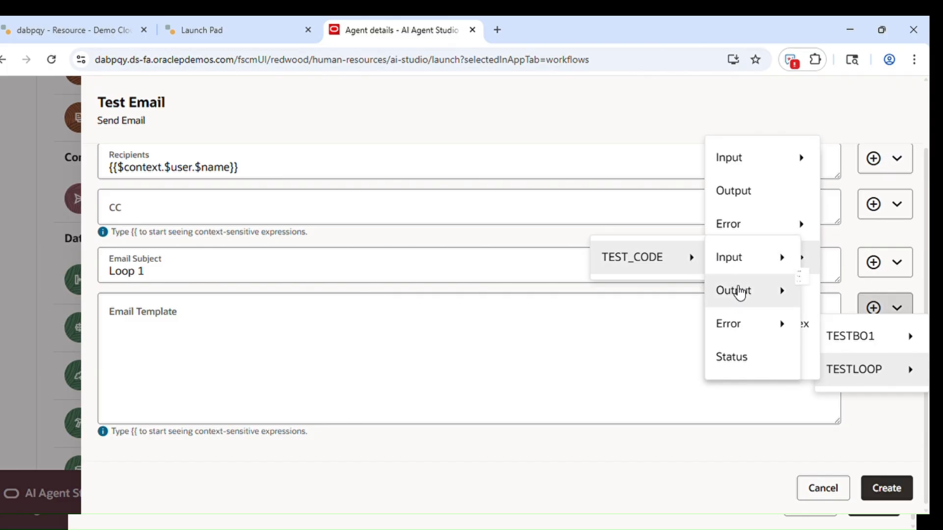
{"action": "mouse_move", "coordinate": [783, 297]}
{"action": "left_click", "coordinate": [830, 293]}
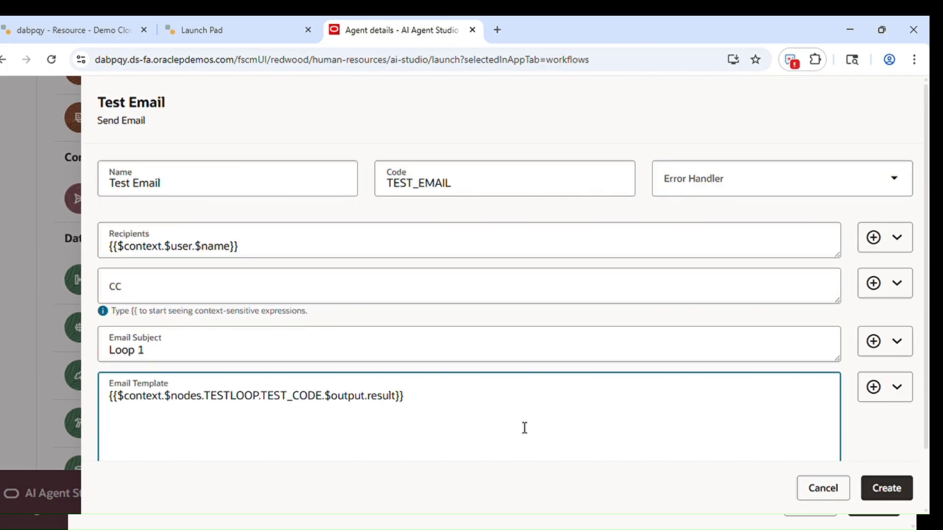
Create the Test Email node in the workflow from the completed settings
{"action": "left_click_drag", "start_coordinate": [927, 253], "coordinate": [928, 352]}
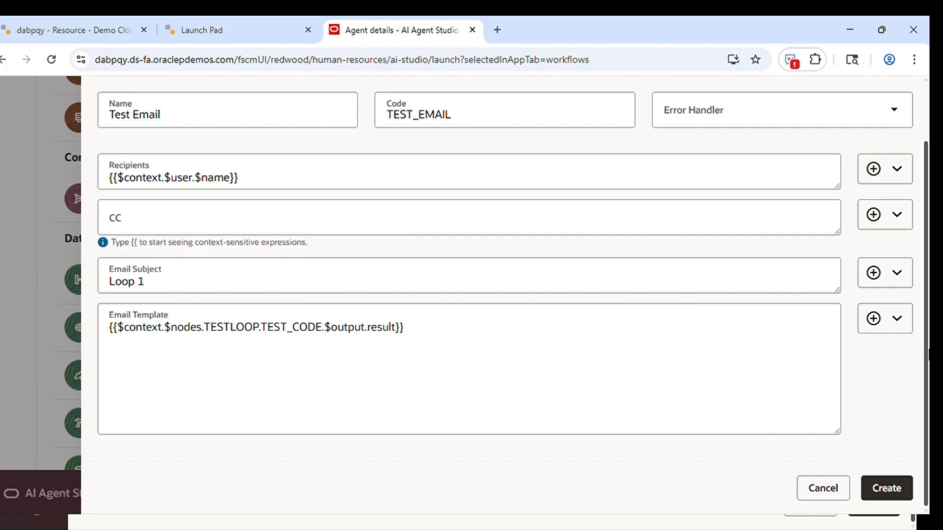
{"action": "left_click_drag", "start_coordinate": [929, 395], "coordinate": [927, 359]}
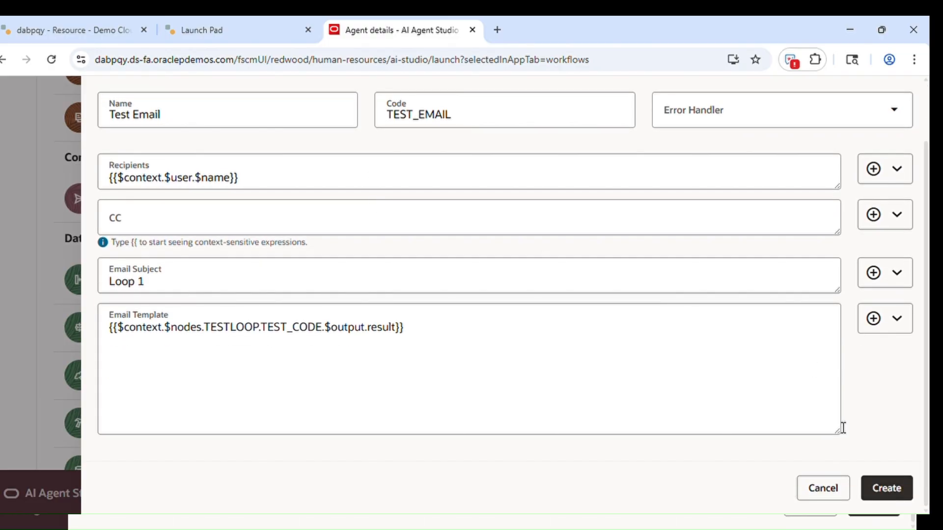
{"action": "left_click", "coordinate": [889, 491]}
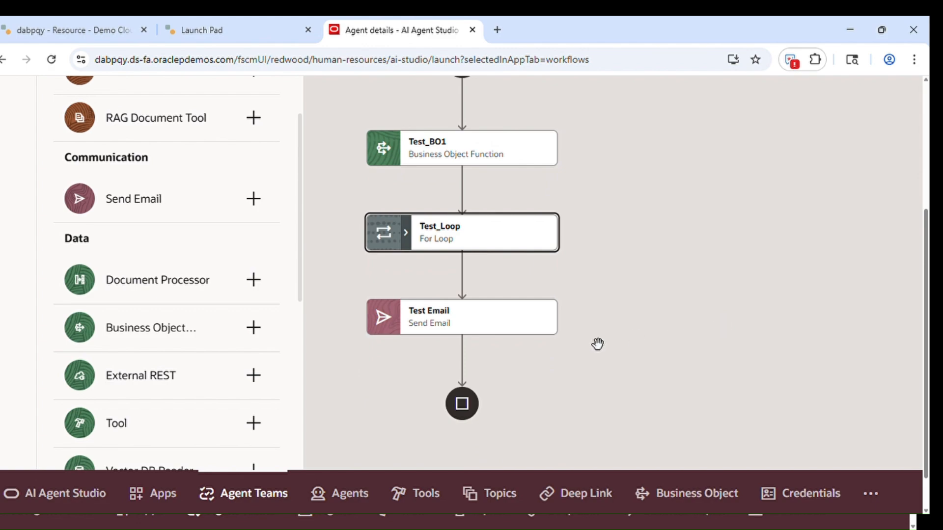
{"action": "mouse_move", "coordinate": [657, 334]}
{"action": "left_mouse_down"}
{"action": "mouse_move", "coordinate": [661, 379]}
{"action": "mouse_move", "coordinate": [664, 339]}
{"action": "left_mouse_up"}
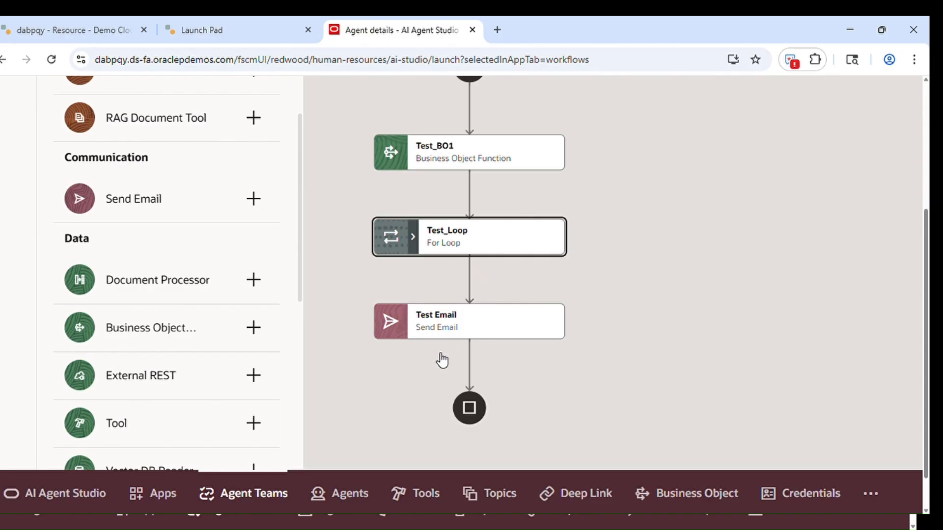
{"action": "left_click_drag", "start_coordinate": [691, 336], "coordinate": [687, 388]}
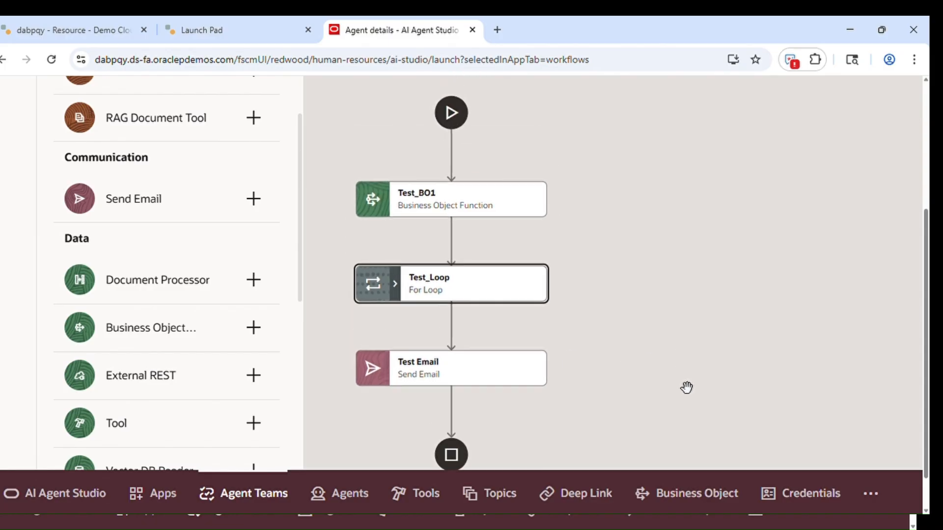
Start a debug run of the DEMO_TEST_NP workflow with the message "Go"
{"action": "left_click_drag", "start_coordinate": [646, 351], "coordinate": [688, 354]}
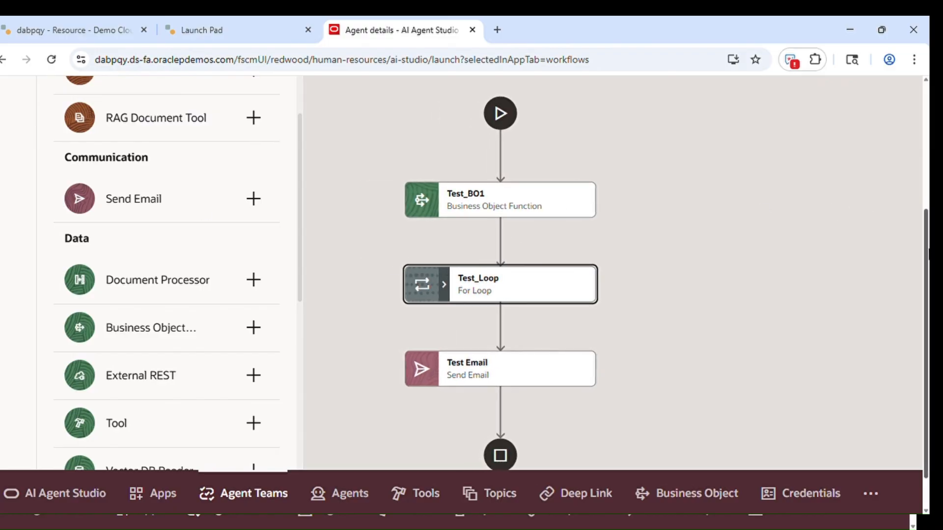
{"action": "scroll", "coordinate": [929, 255], "scroll_direction": "up", "scroll_amount": 3}
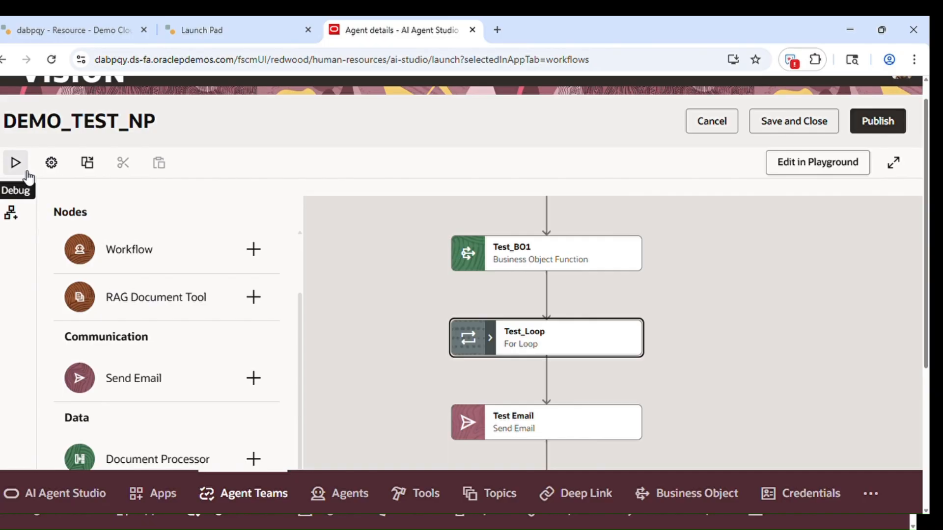
{"action": "left_click", "coordinate": [28, 174]}
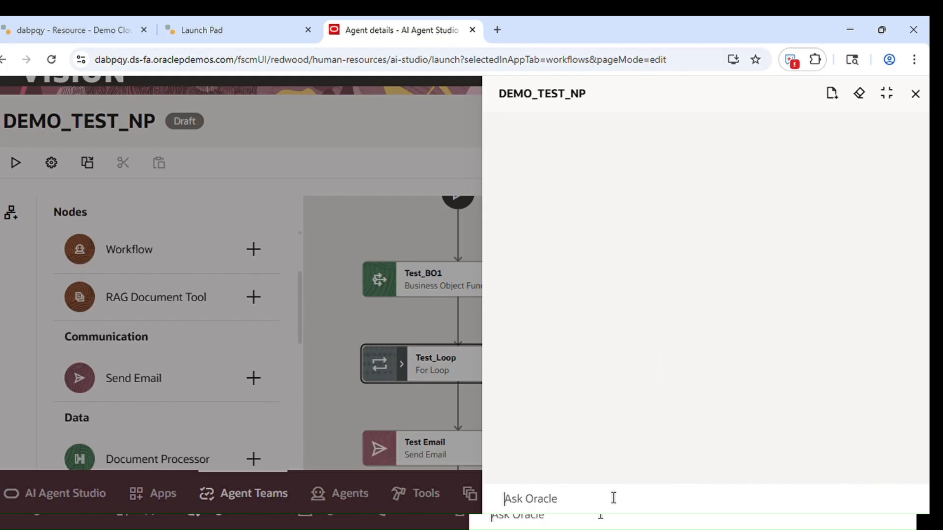
{"action": "type", "text": "Go"}
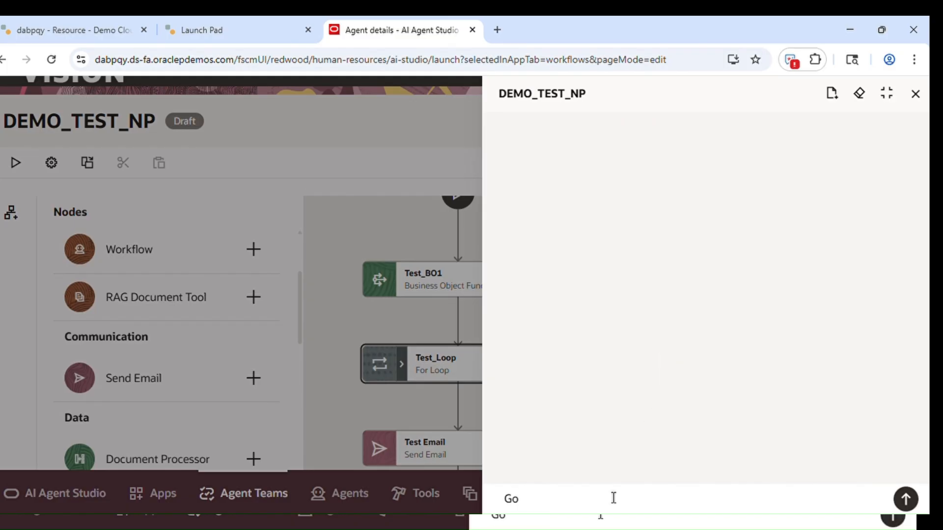
{"action": "key", "text": "Return"}
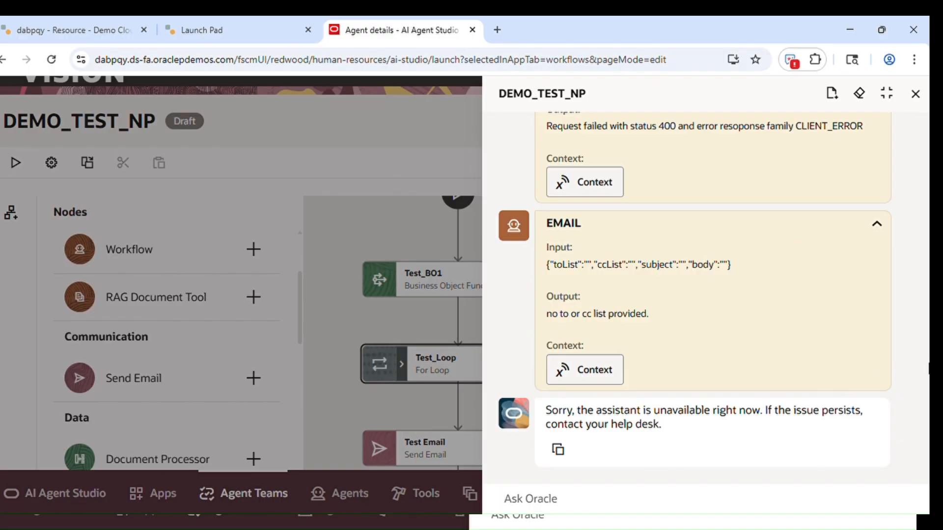
Examine the node results of the debug run, especially the Test Email output, and close the debug chat
{"action": "scroll", "coordinate": [893, 349], "scroll_direction": "up", "scroll_amount": 15}
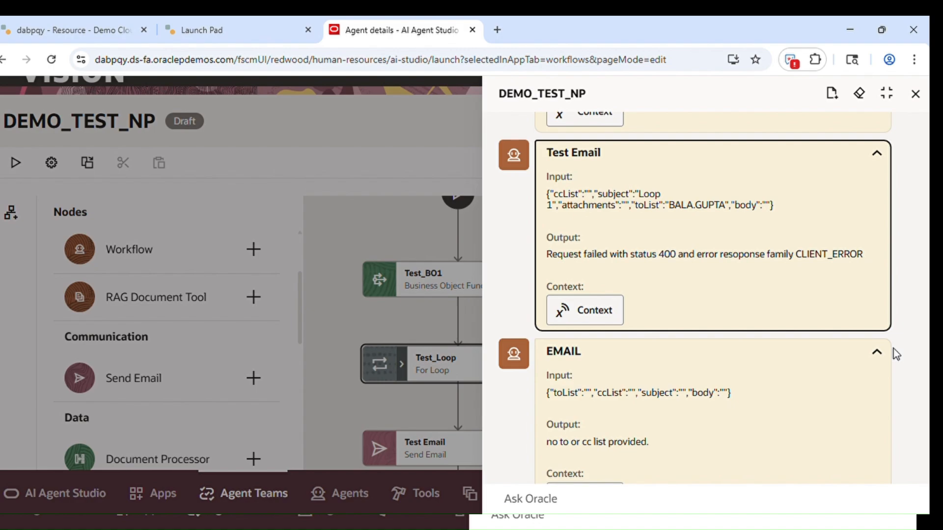
{"action": "scroll", "coordinate": [893, 349], "scroll_direction": "down", "scroll_amount": 12}
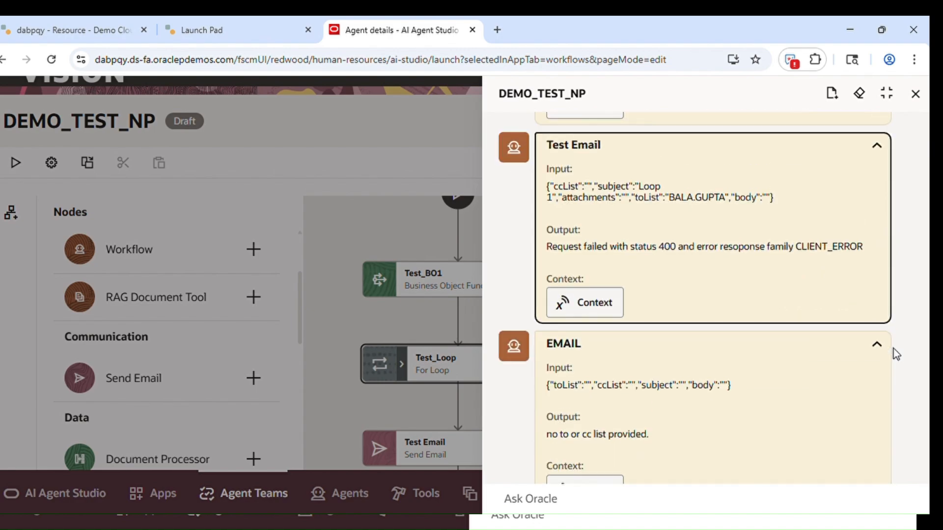
{"action": "scroll", "coordinate": [894, 349], "scroll_direction": "up", "scroll_amount": 7}
{"action": "scroll", "coordinate": [893, 349], "scroll_direction": "up", "scroll_amount": 10}
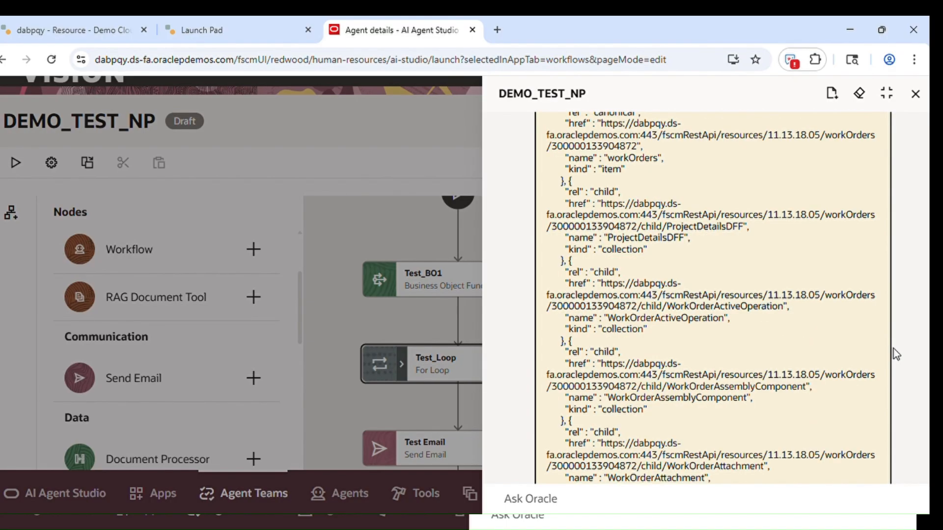
{"action": "scroll", "coordinate": [894, 348], "scroll_direction": "down", "scroll_amount": 12}
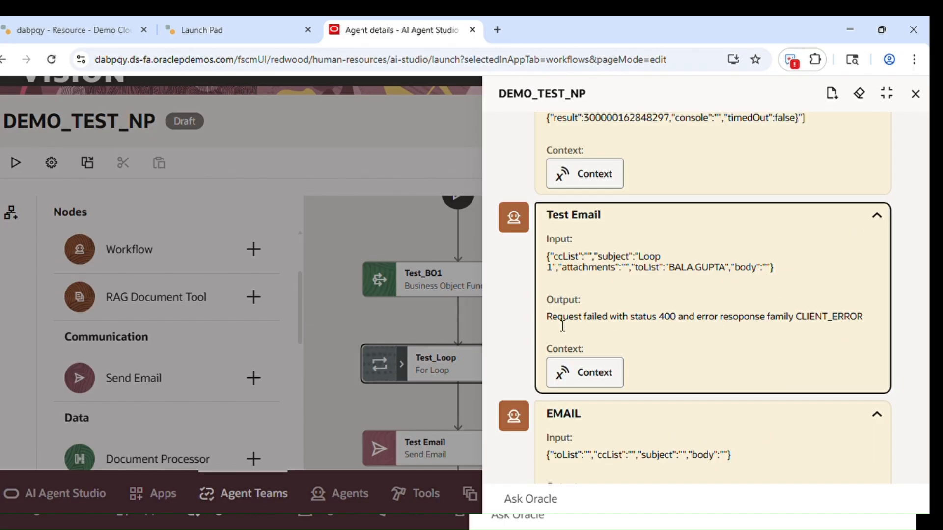
{"action": "left_click_drag", "start_coordinate": [551, 325], "coordinate": [863, 326]}
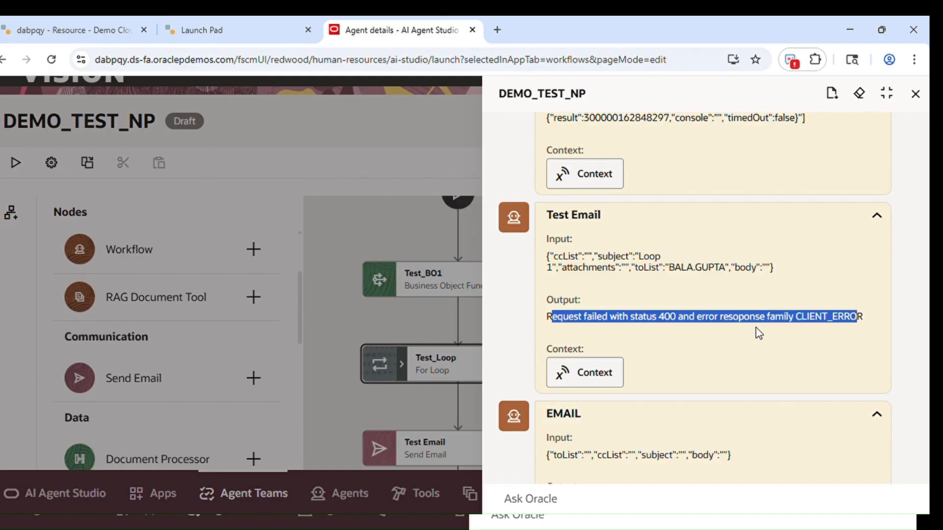
{"action": "left_click", "coordinate": [915, 94]}
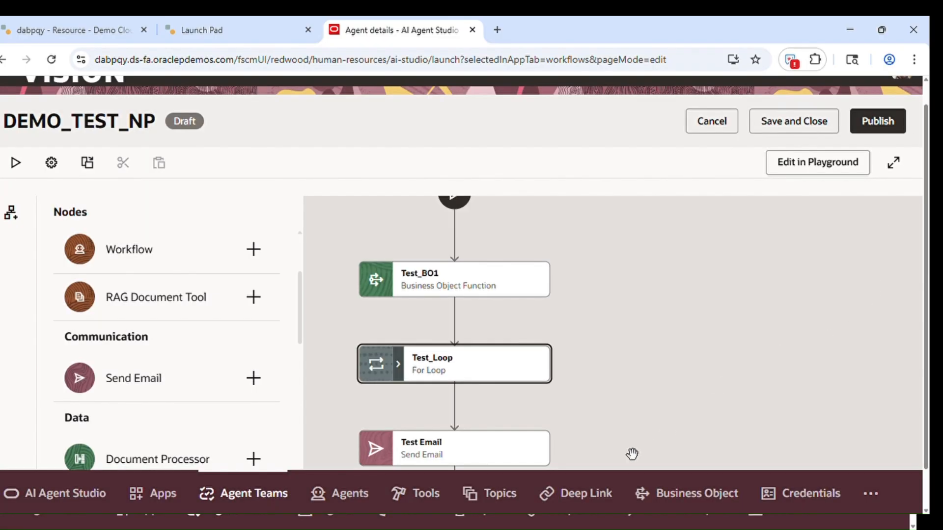
Replace the recipients expression of the Test Email node with the recipient's email address and update the node
{"action": "left_click_drag", "start_coordinate": [602, 438], "coordinate": [612, 319]}
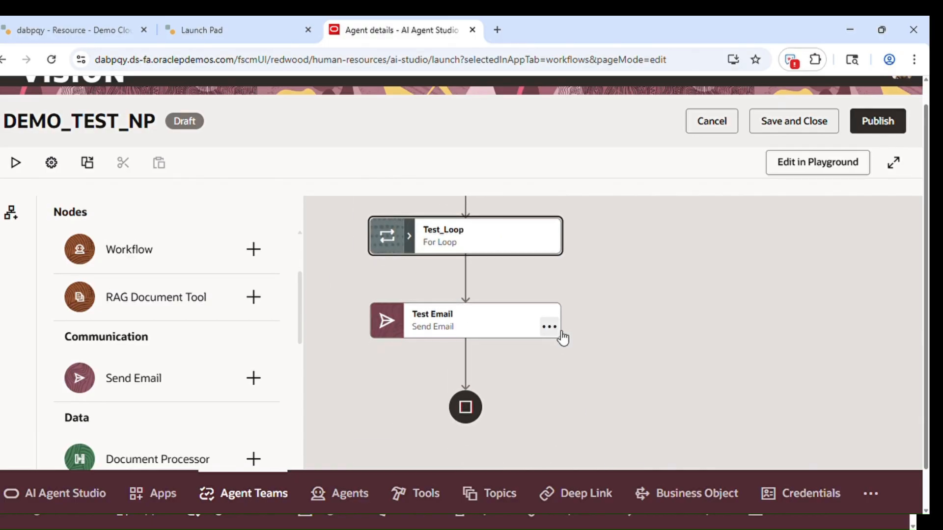
{"action": "left_click", "coordinate": [549, 326]}
{"action": "left_click", "coordinate": [572, 366]}
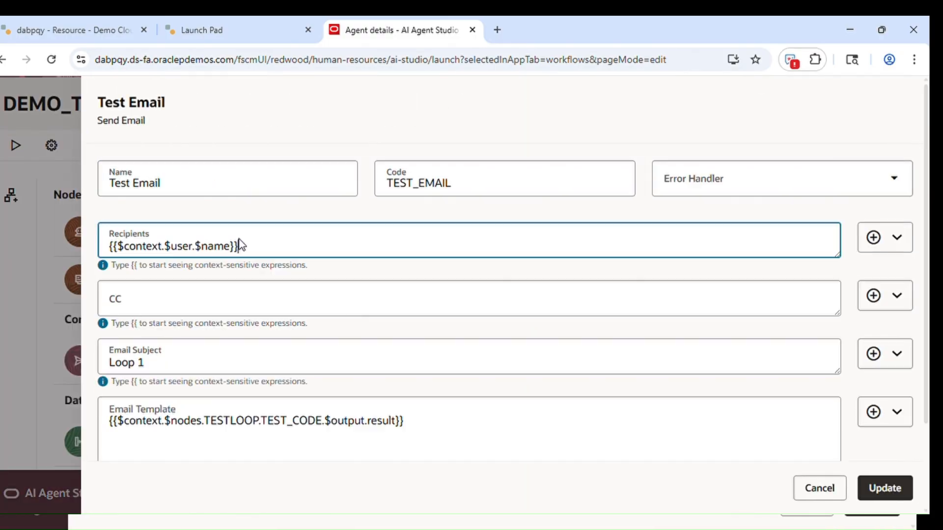
{"action": "left_click_drag", "start_coordinate": [239, 246], "coordinate": [121, 255]}
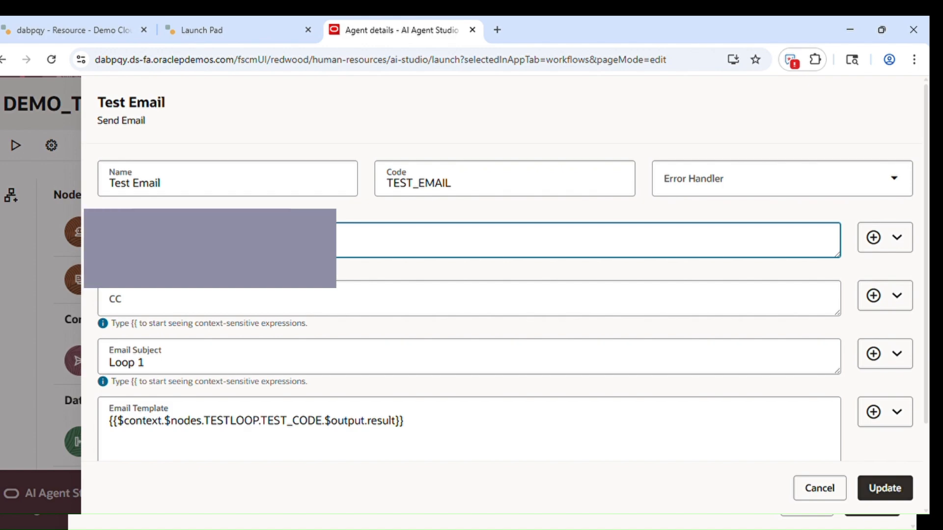
{"action": "left_click", "coordinate": [883, 489]}
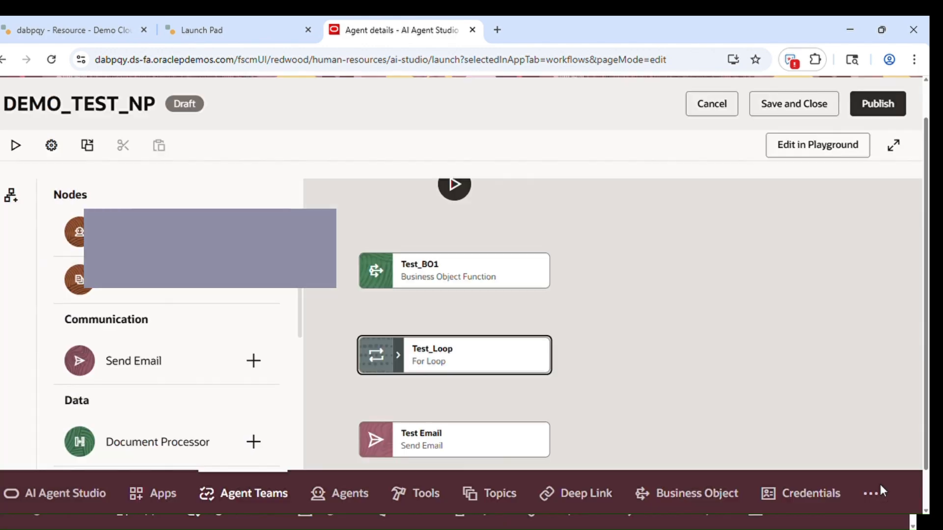
Debug the updated workflow again with the message "Go"
{"action": "left_click", "coordinate": [27, 151]}
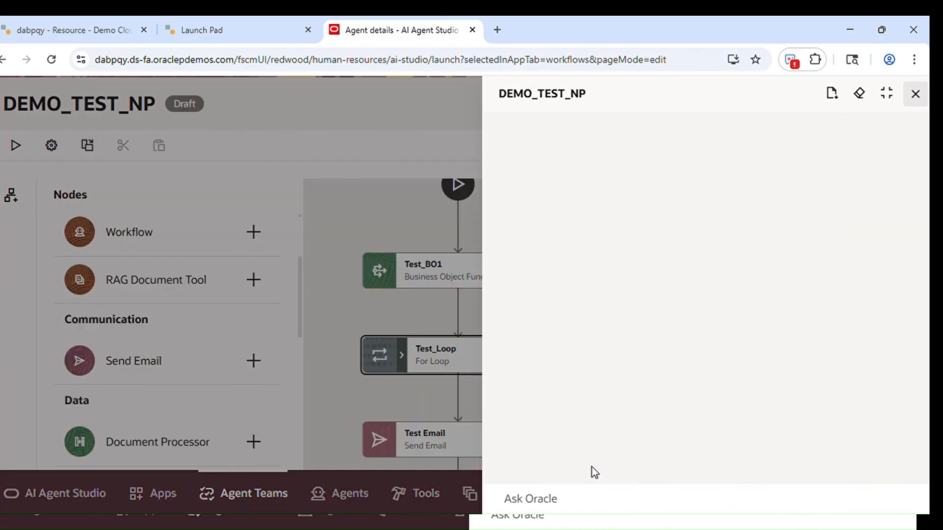
{"action": "left_click", "coordinate": [554, 510]}
{"action": "type", "text": "Go"}
{"action": "key", "text": "Return"}
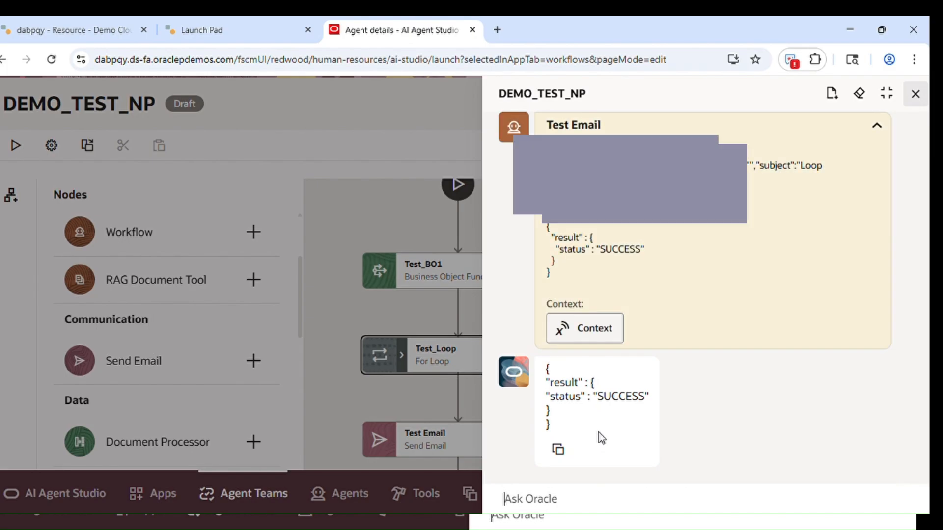
Look through the debug results and collapse the Start, Test_BO1, Test_Loop and Test Email entries
{"action": "left_click", "coordinate": [876, 126]}
{"action": "scroll", "coordinate": [918, 211], "scroll_direction": "up", "scroll_amount": 5}
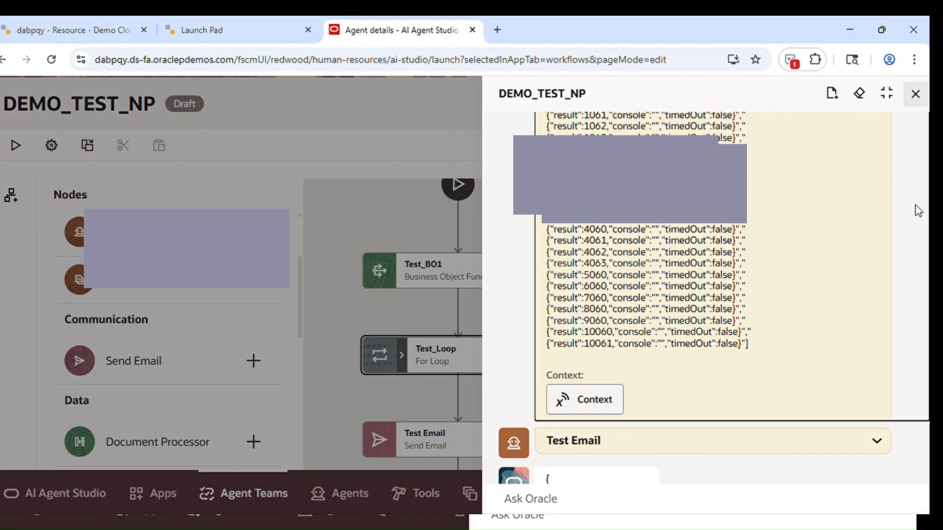
{"action": "scroll", "coordinate": [918, 210], "scroll_direction": "up", "scroll_amount": 10}
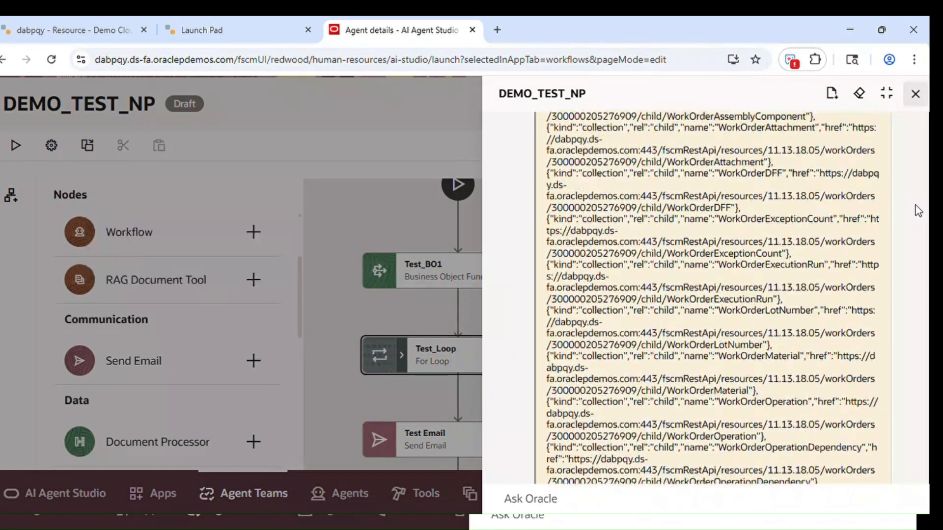
{"action": "scroll", "coordinate": [917, 210], "scroll_direction": "up", "scroll_amount": 10}
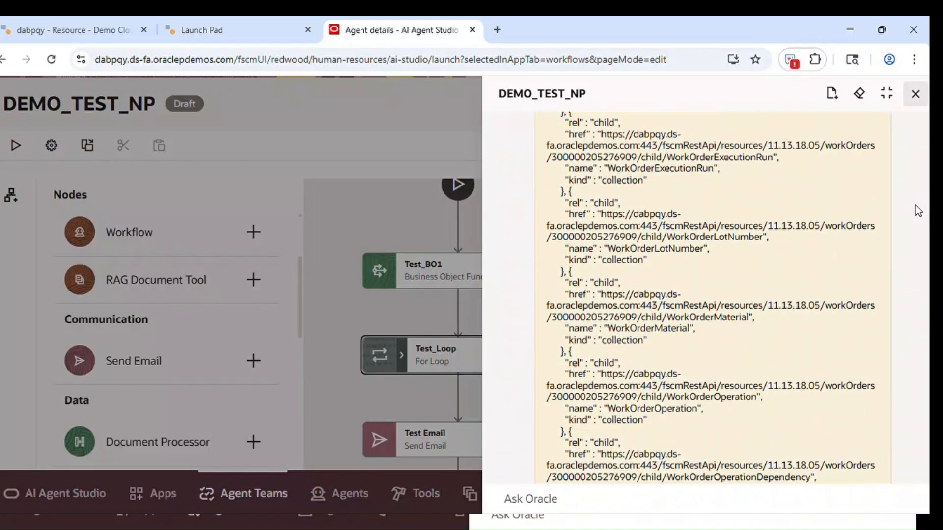
{"action": "scroll", "coordinate": [918, 210], "scroll_direction": "up", "scroll_amount": 10}
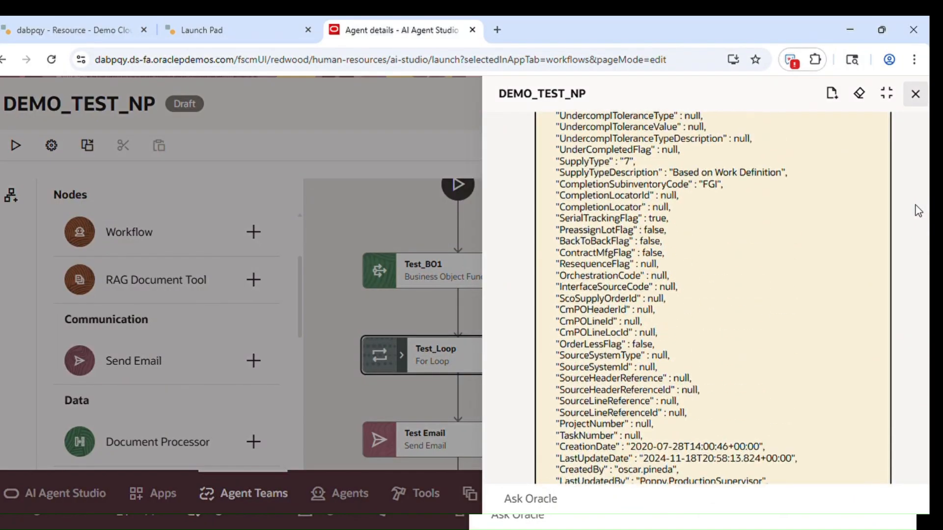
{"action": "scroll", "coordinate": [917, 210], "scroll_direction": "up", "scroll_amount": 10}
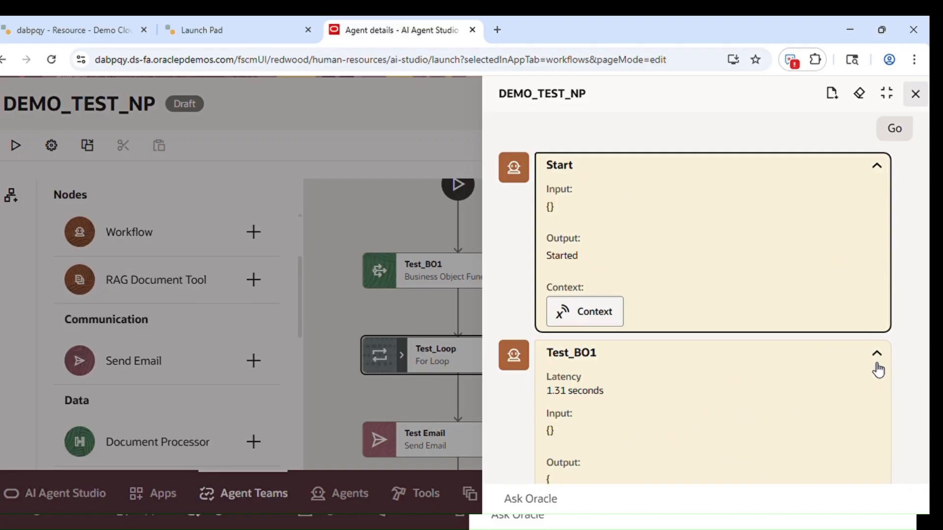
{"action": "left_click", "coordinate": [878, 357]}
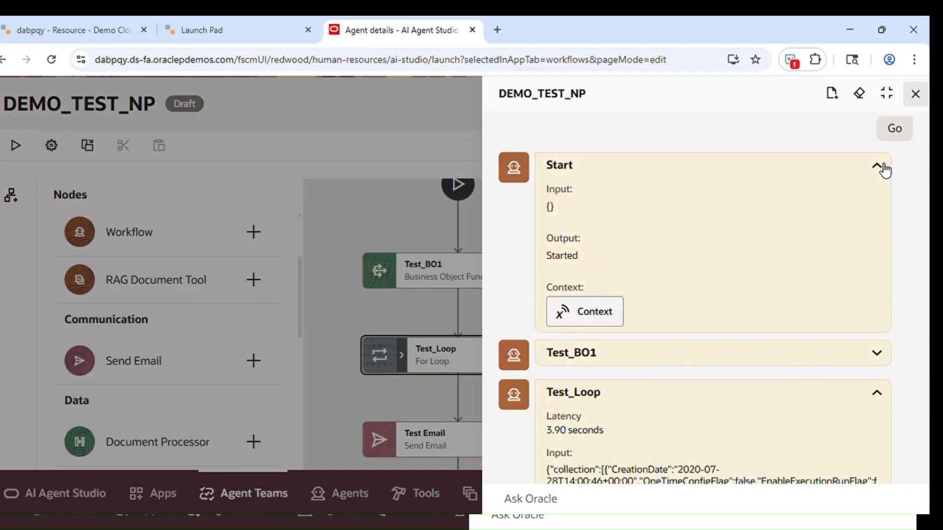
{"action": "left_click", "coordinate": [879, 167]}
{"action": "left_click", "coordinate": [878, 248]}
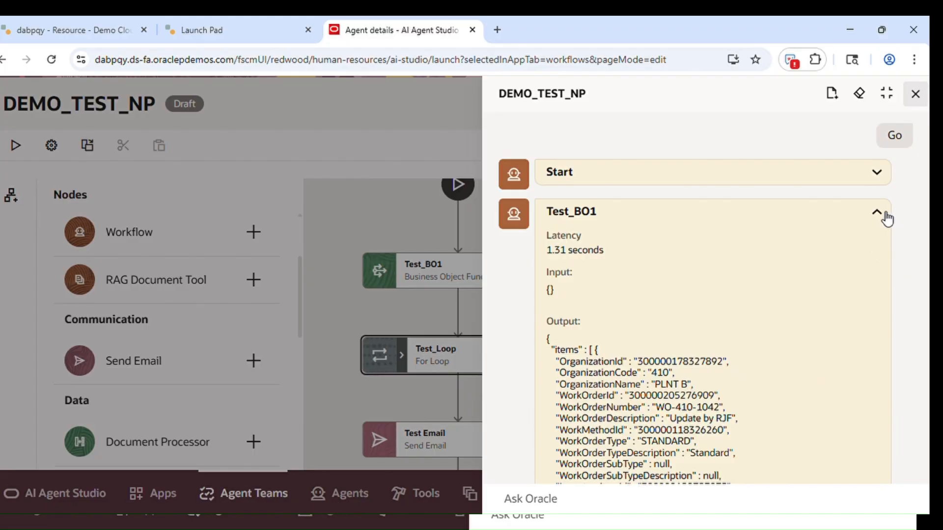
{"action": "left_click", "coordinate": [883, 216]}
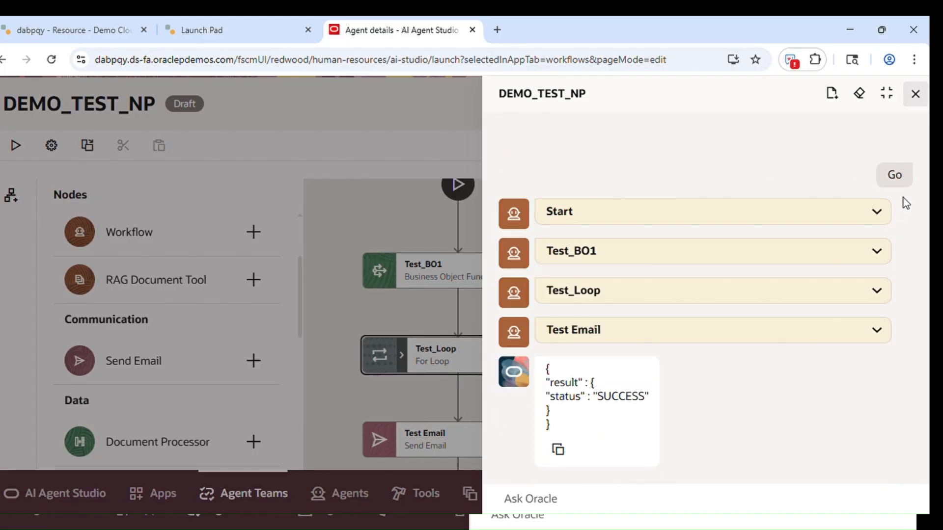
Review the Start entry and the work order items in the Test_BO1 output, collapsing each after reading
{"action": "left_click", "coordinate": [886, 218]}
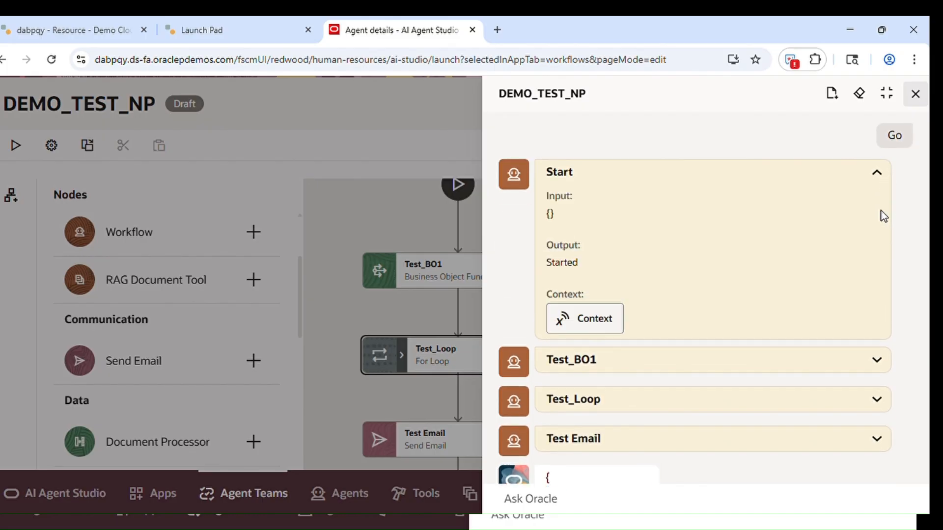
{"action": "left_click", "coordinate": [882, 180]}
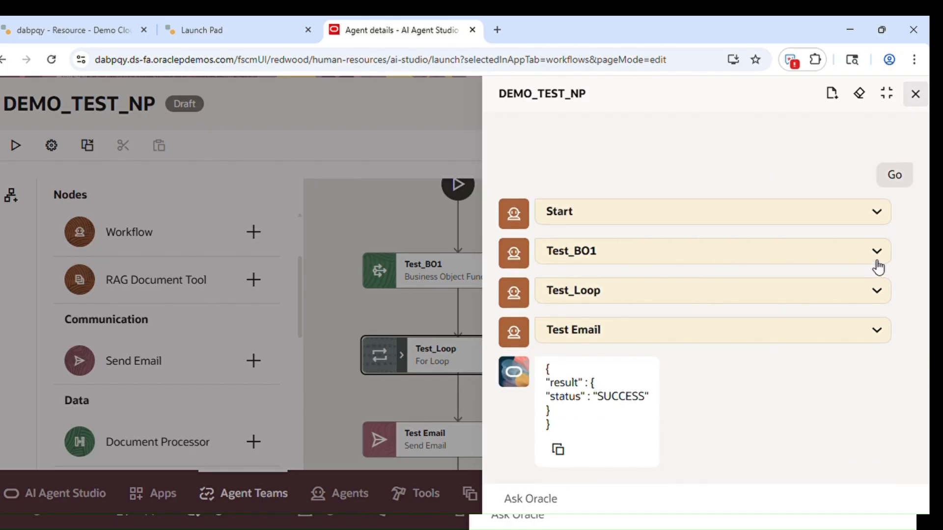
{"action": "left_click", "coordinate": [877, 251]}
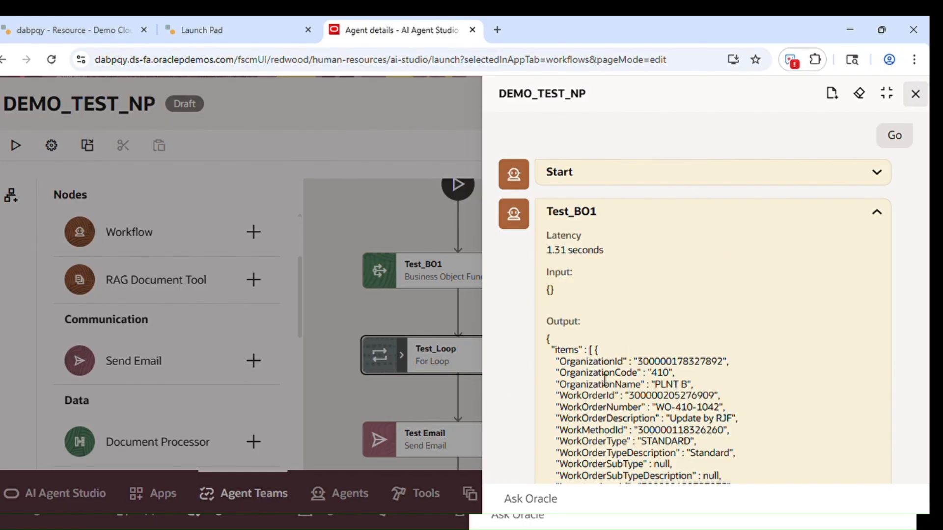
{"action": "double_click", "coordinate": [576, 354]}
{"action": "left_click_drag", "start_coordinate": [570, 373], "coordinate": [646, 448]}
{"action": "left_click", "coordinate": [688, 438]}
{"action": "left_click", "coordinate": [881, 213]}
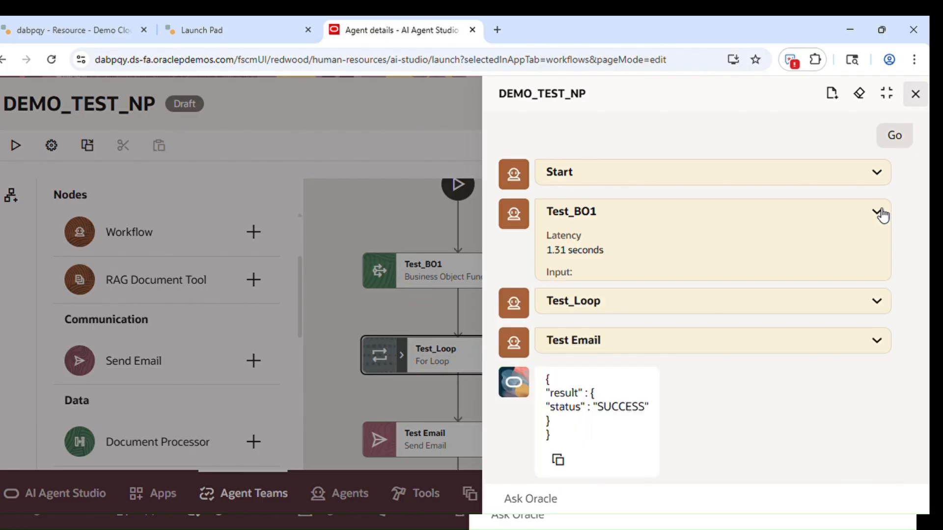
Expand the Test_Loop entry and examine its input collection and the list of results from each iteration
{"action": "left_click", "coordinate": [879, 295]}
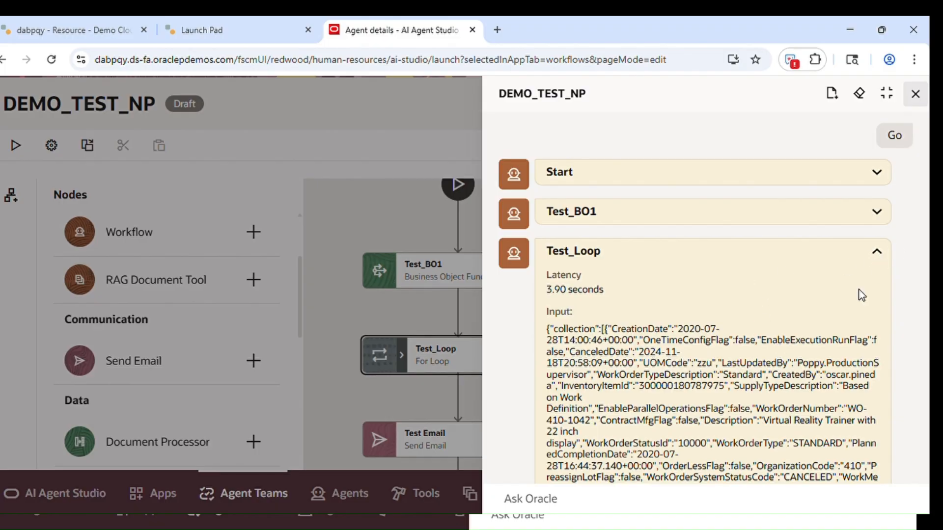
{"action": "scroll", "coordinate": [861, 295], "scroll_direction": "down", "scroll_amount": 15}
{"action": "scroll", "coordinate": [862, 295], "scroll_direction": "up", "scroll_amount": 15}
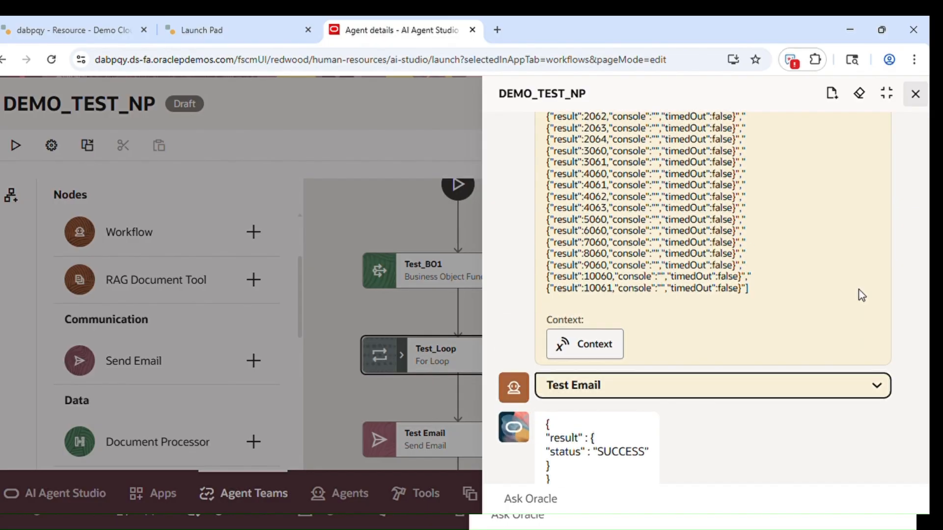
{"action": "scroll", "coordinate": [862, 296], "scroll_direction": "down", "scroll_amount": 3}
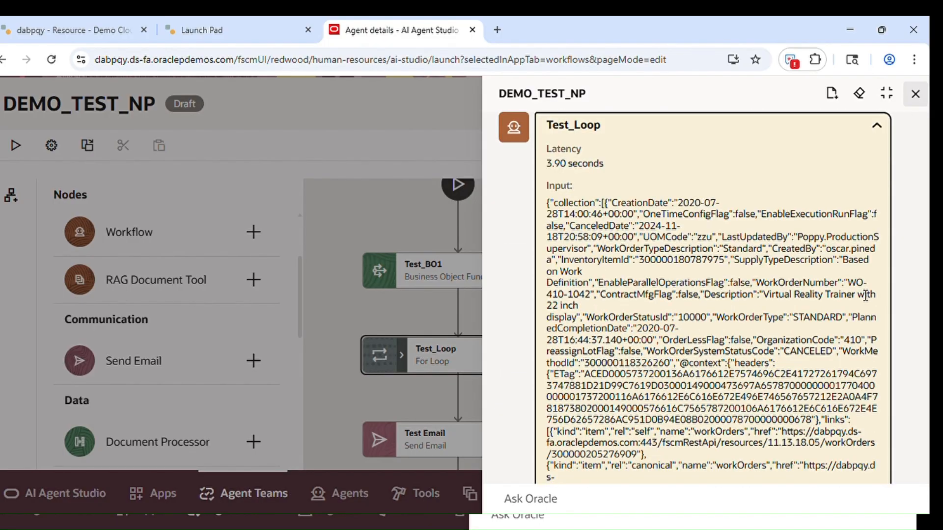
{"action": "left_click_drag", "start_coordinate": [675, 383], "coordinate": [726, 501]}
{"action": "left_click", "coordinate": [679, 222]}
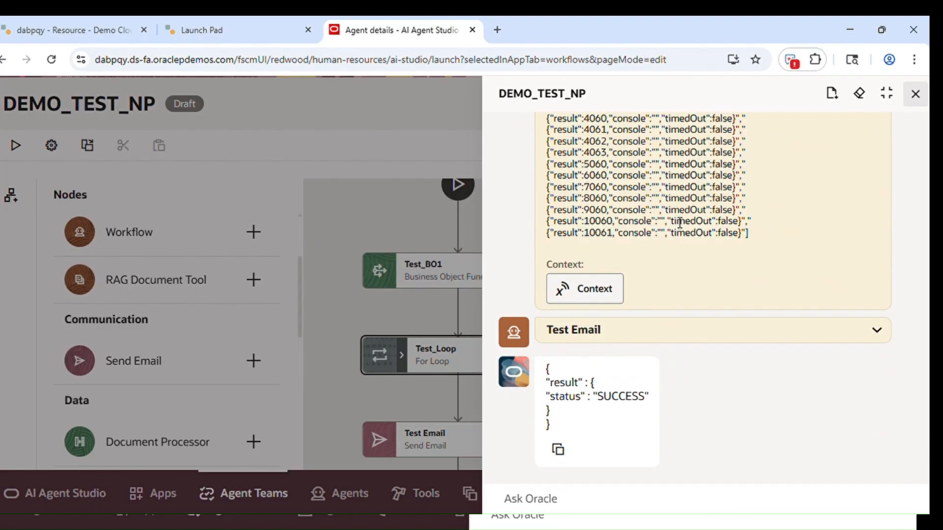
{"action": "left_click_drag", "start_coordinate": [629, 187], "coordinate": [589, 136]}
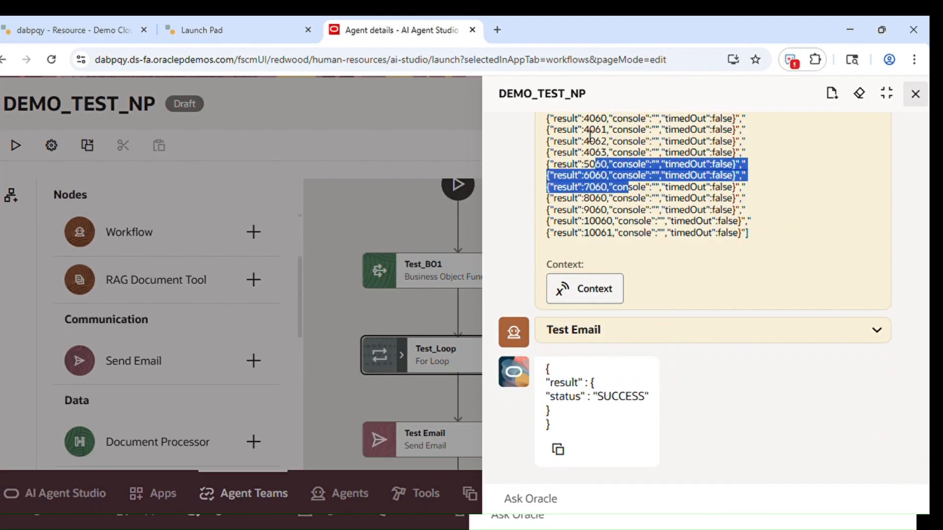
{"action": "left_click", "coordinate": [754, 229]}
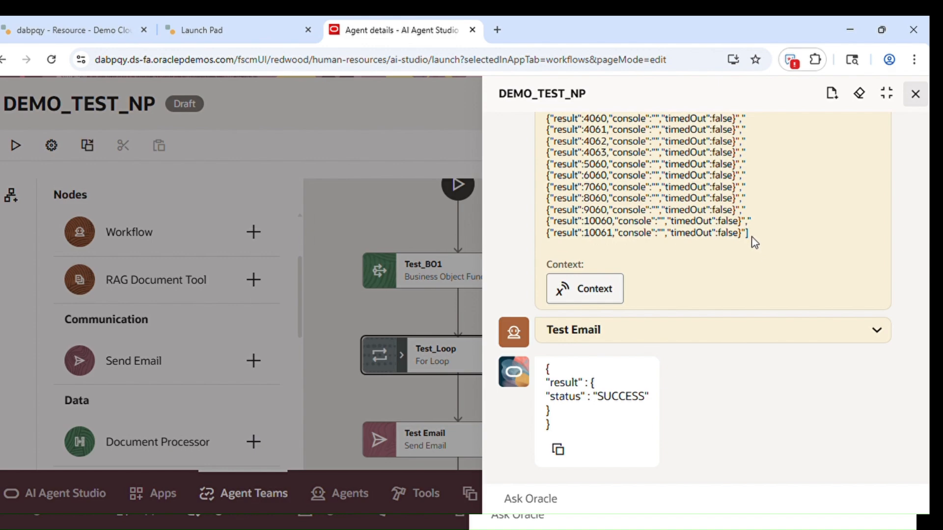
Examine the individual result values in the Test_Loop output, highlighting the first few, and read through to the last iteration
{"action": "left_click_drag", "start_coordinate": [751, 238], "coordinate": [731, 316]}
{"action": "left_click", "coordinate": [698, 369]}
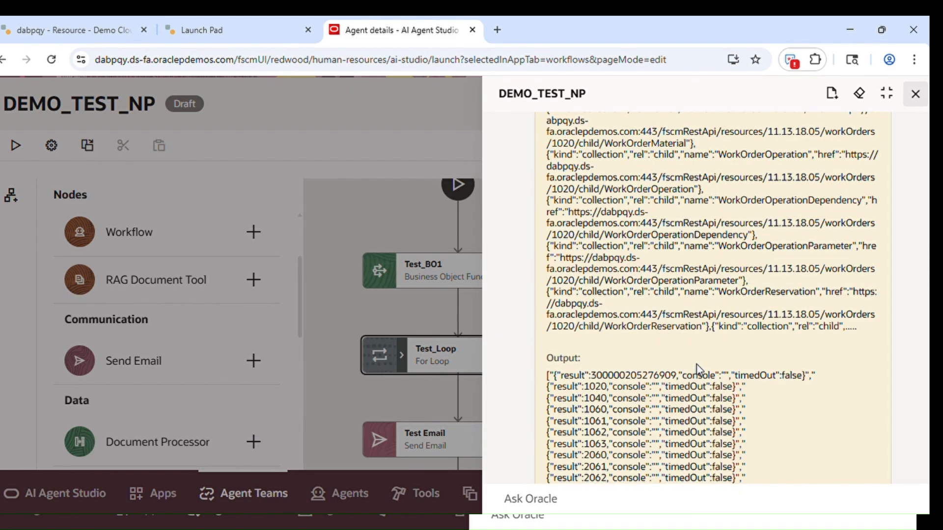
{"action": "double_click", "coordinate": [647, 377]}
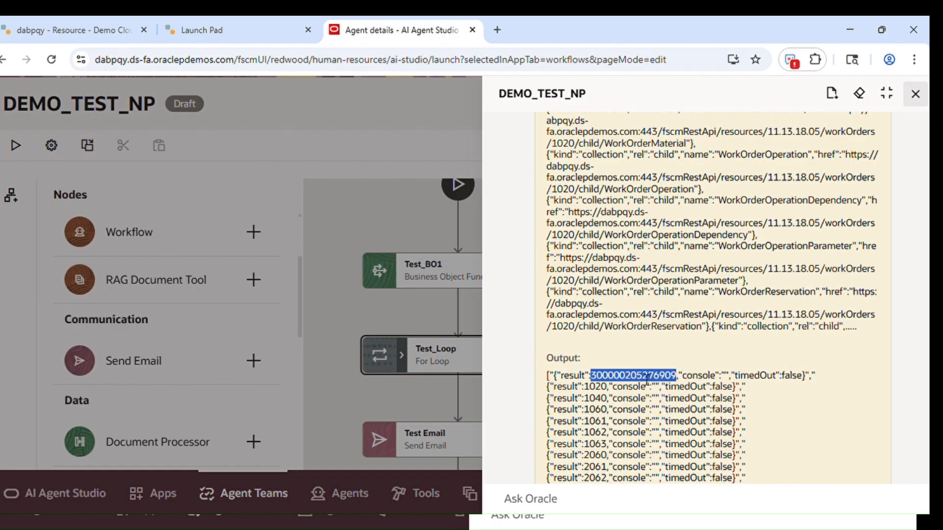
{"action": "left_click", "coordinate": [604, 389]}
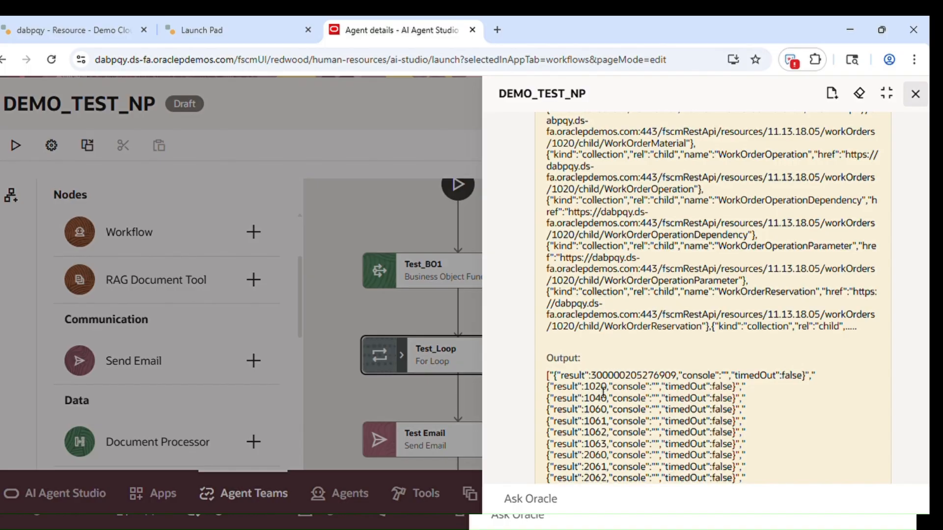
{"action": "double_click", "coordinate": [604, 389]}
{"action": "left_click_drag", "start_coordinate": [585, 395], "coordinate": [601, 456]}
{"action": "left_click", "coordinate": [602, 455]}
{"action": "scroll", "coordinate": [897, 350], "scroll_direction": "down", "scroll_amount": 9}
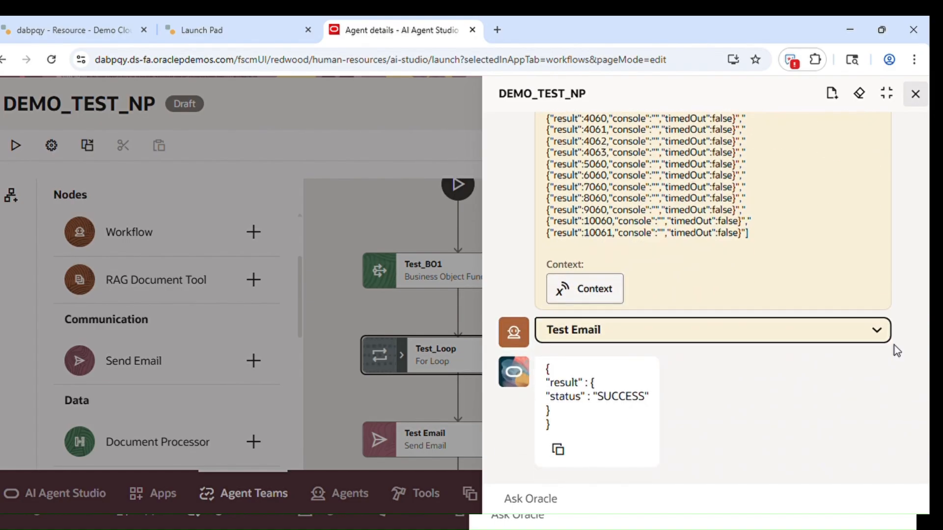
Close the DEMO_TEST_NP debug results and deselect the Test_Loop node in the workflow
{"action": "left_click", "coordinate": [878, 330]}
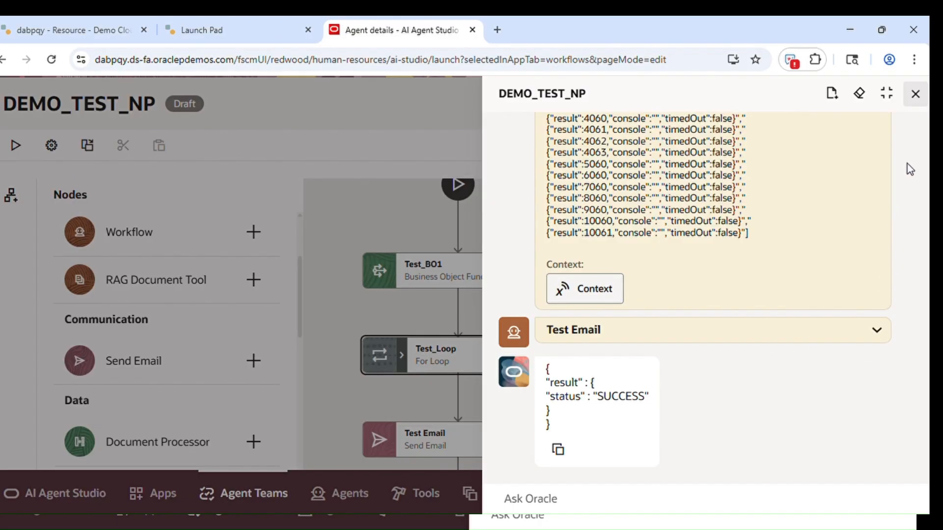
{"action": "left_click", "coordinate": [916, 94]}
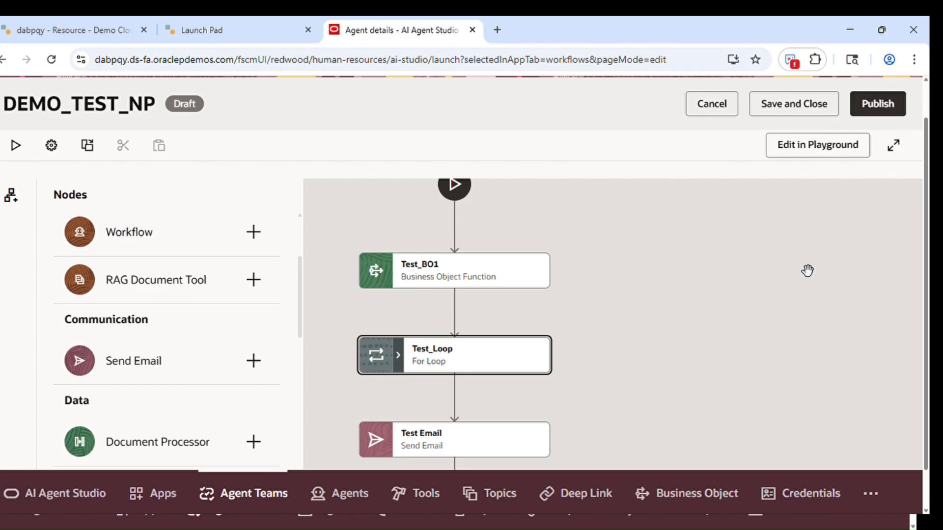
{"action": "left_click", "coordinate": [807, 271]}
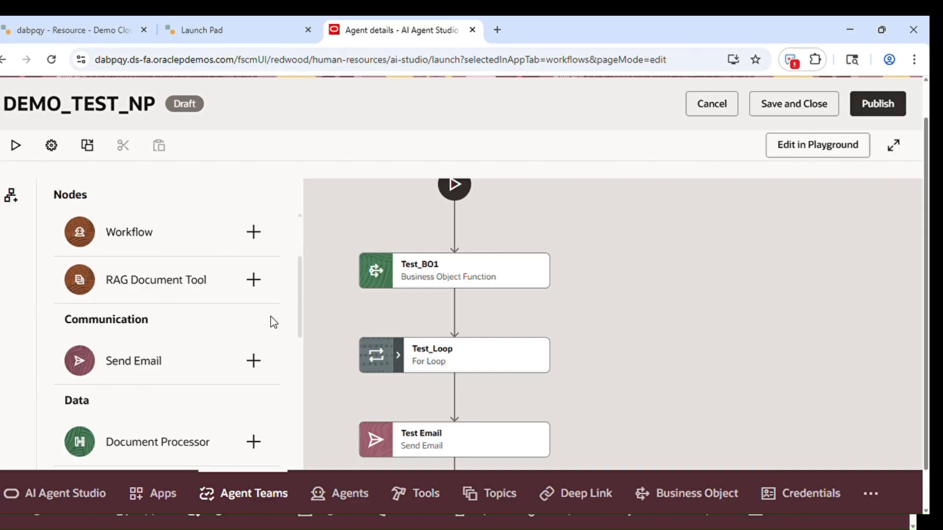
{"action": "scroll", "coordinate": [302, 289], "scroll_direction": "down", "scroll_amount": 1}
{"action": "left_click_drag", "start_coordinate": [302, 289], "coordinate": [299, 204]}
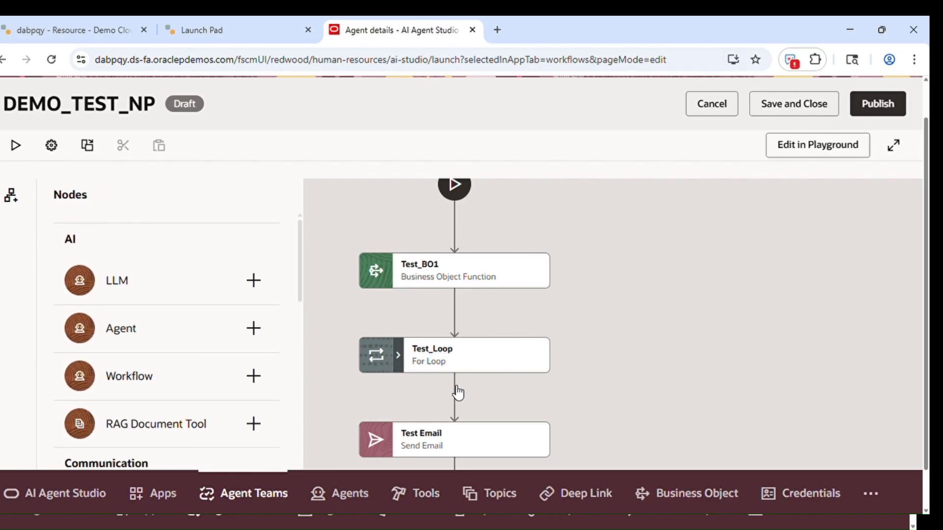